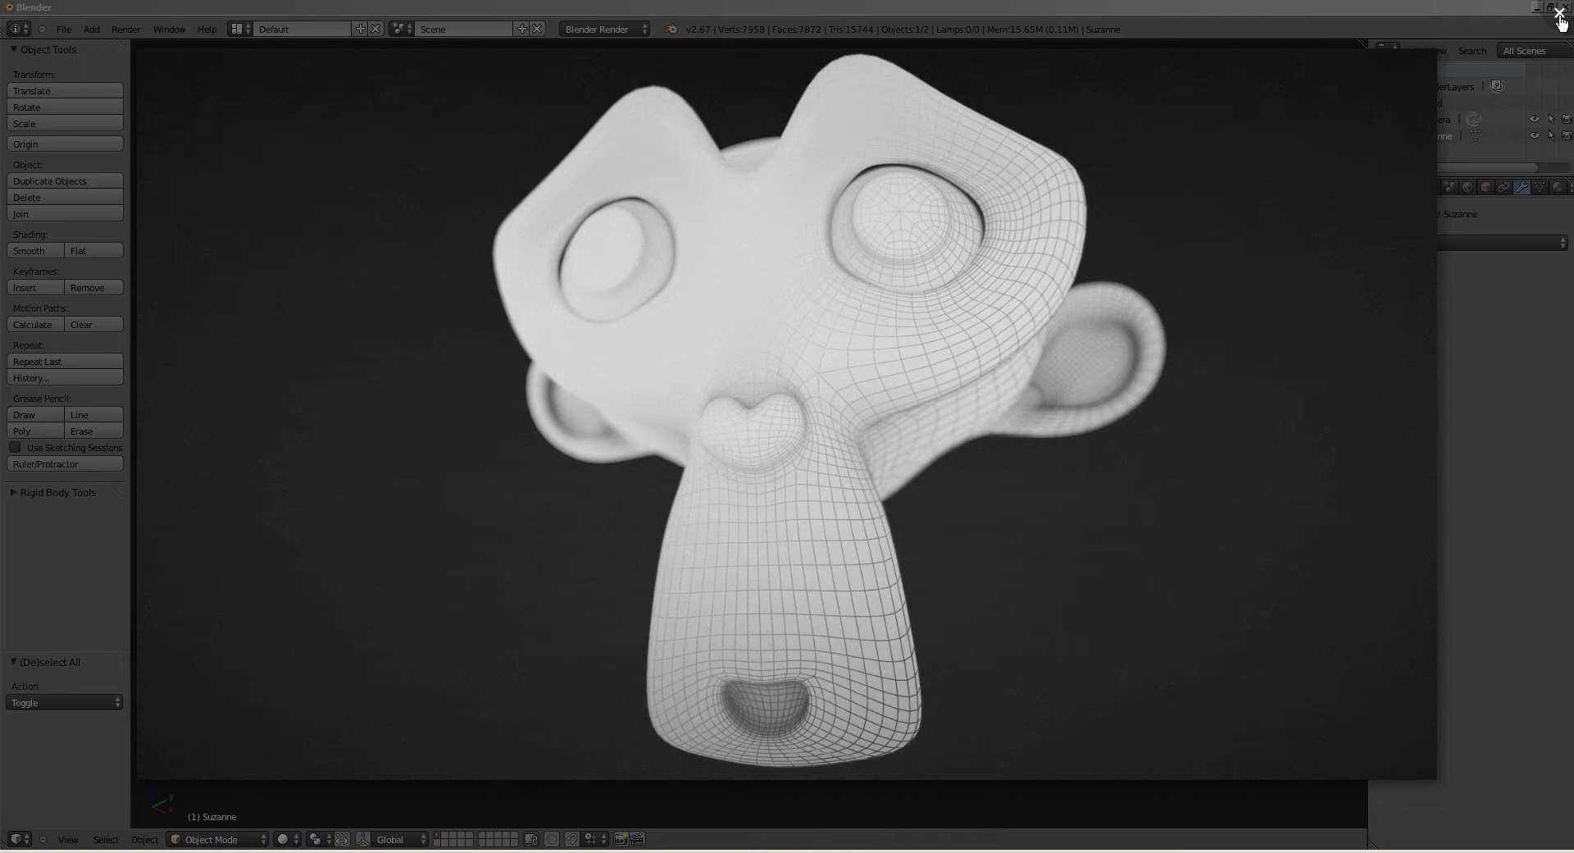
# Step: Close the reference image and enable Freestyle in the scene's render settings
pyautogui.click(1560, 15)
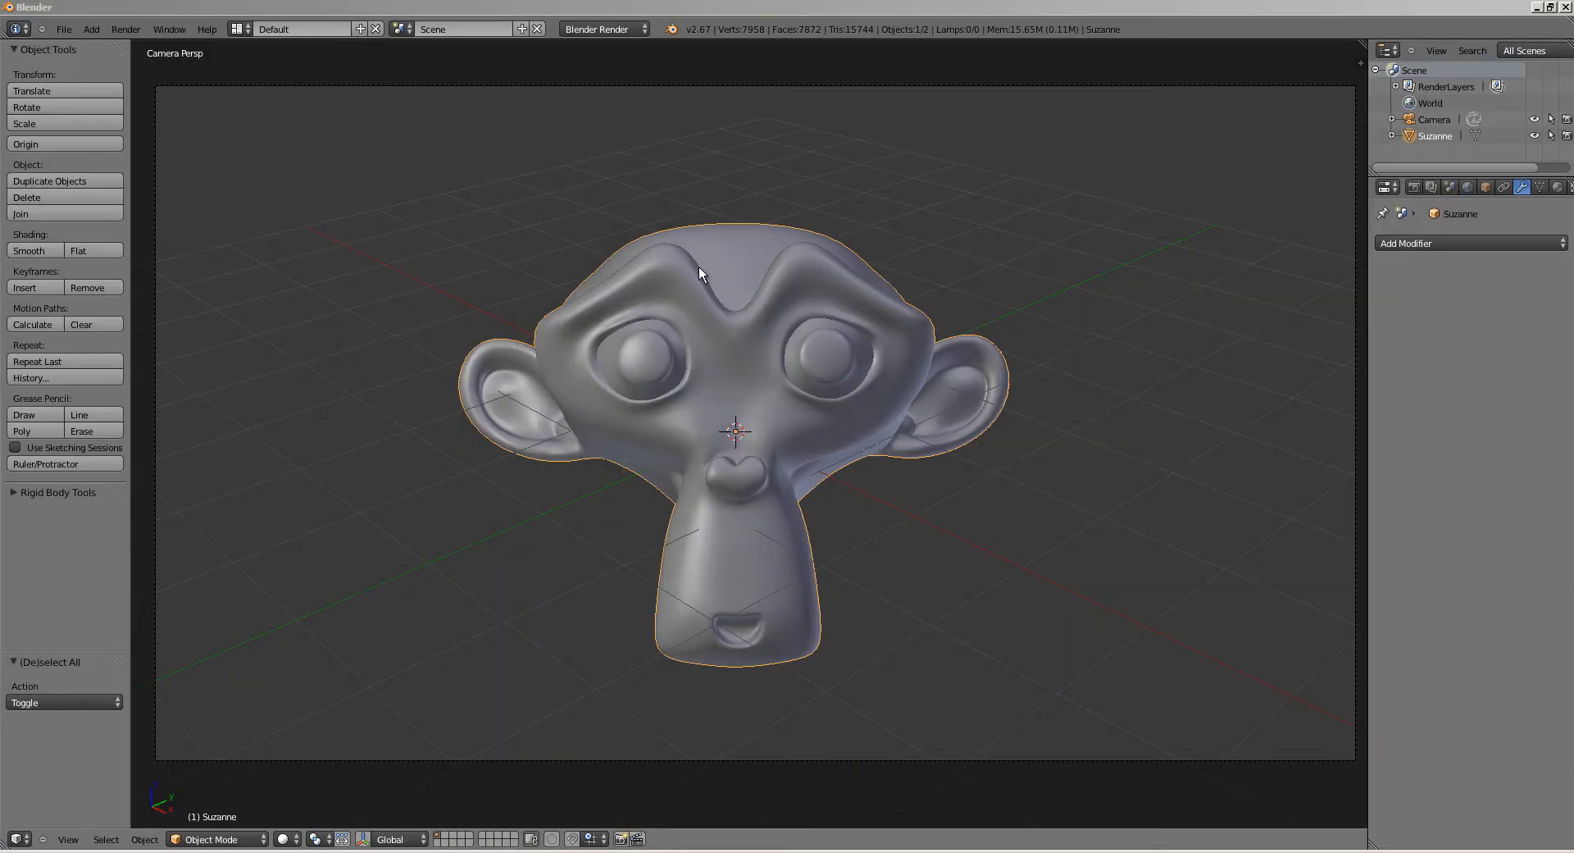
pyautogui.click(1413, 185)
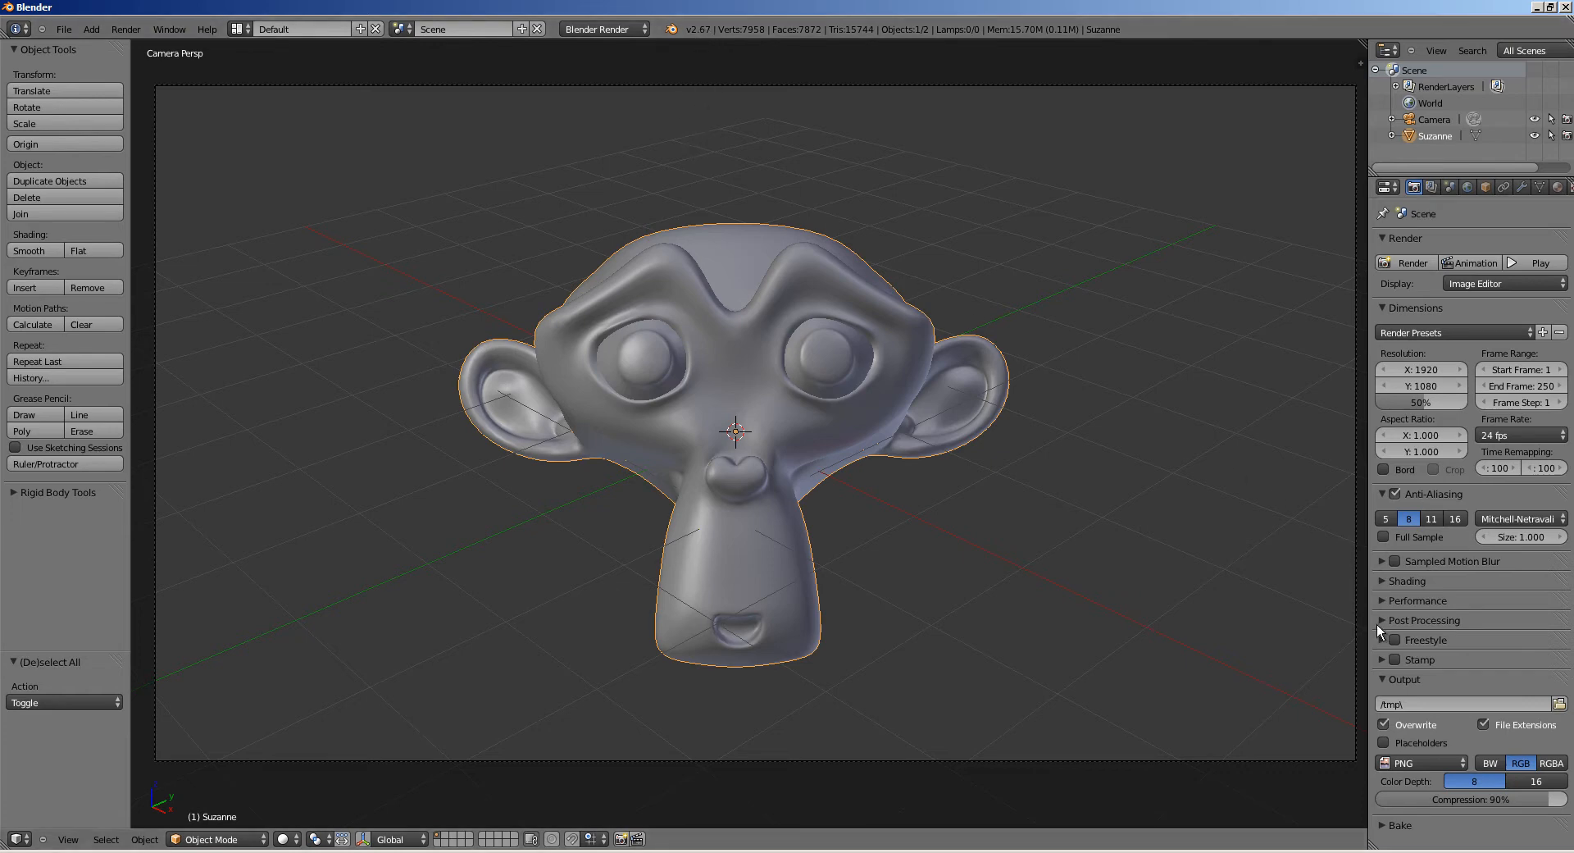
pyautogui.click(1425, 640)
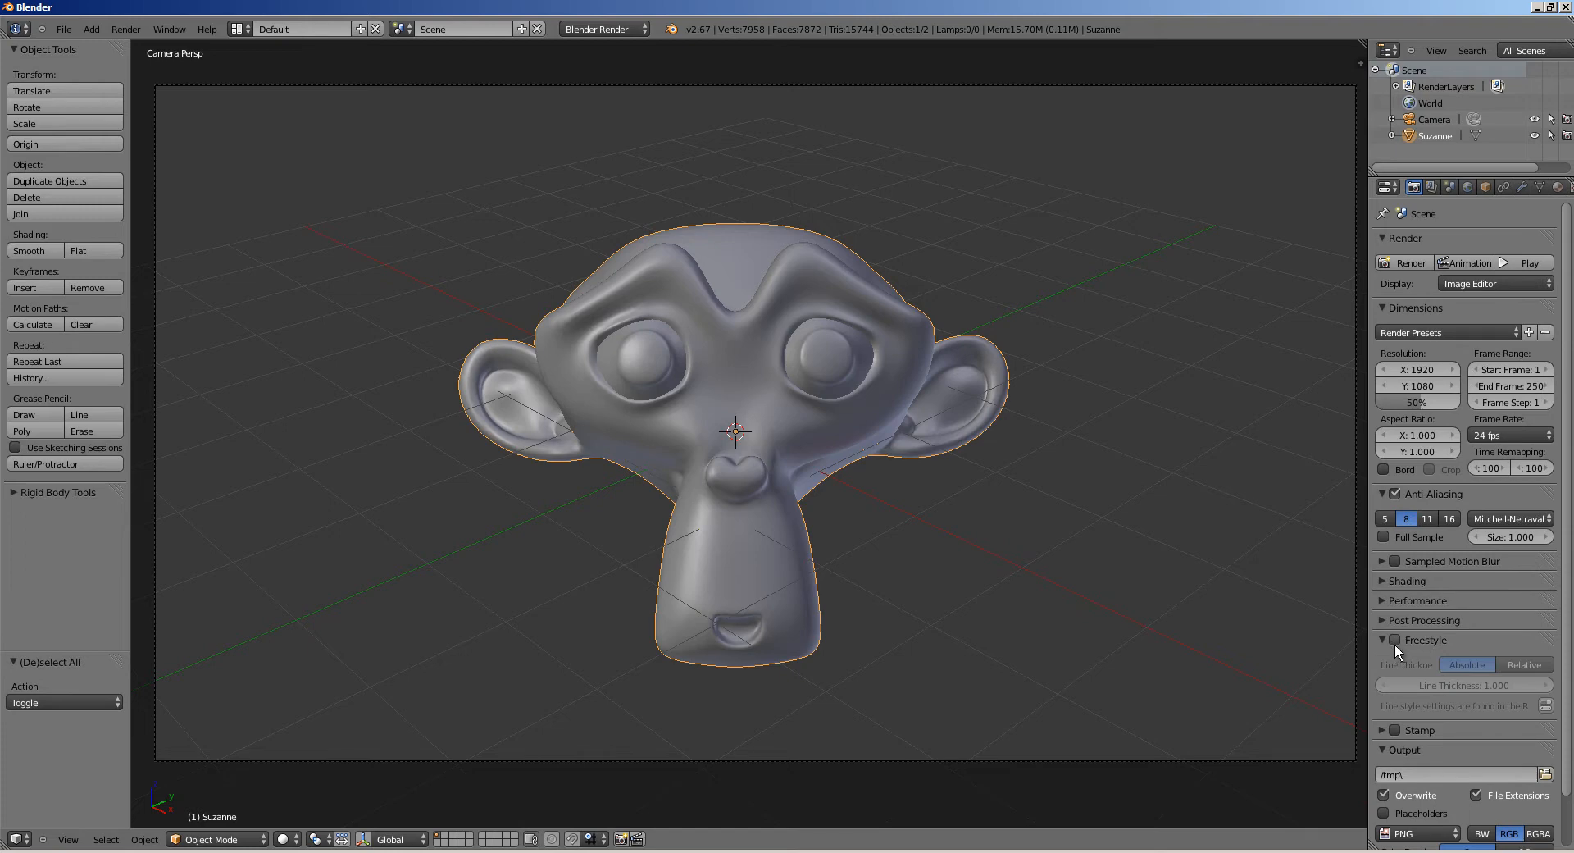
pyautogui.click(1395, 639)
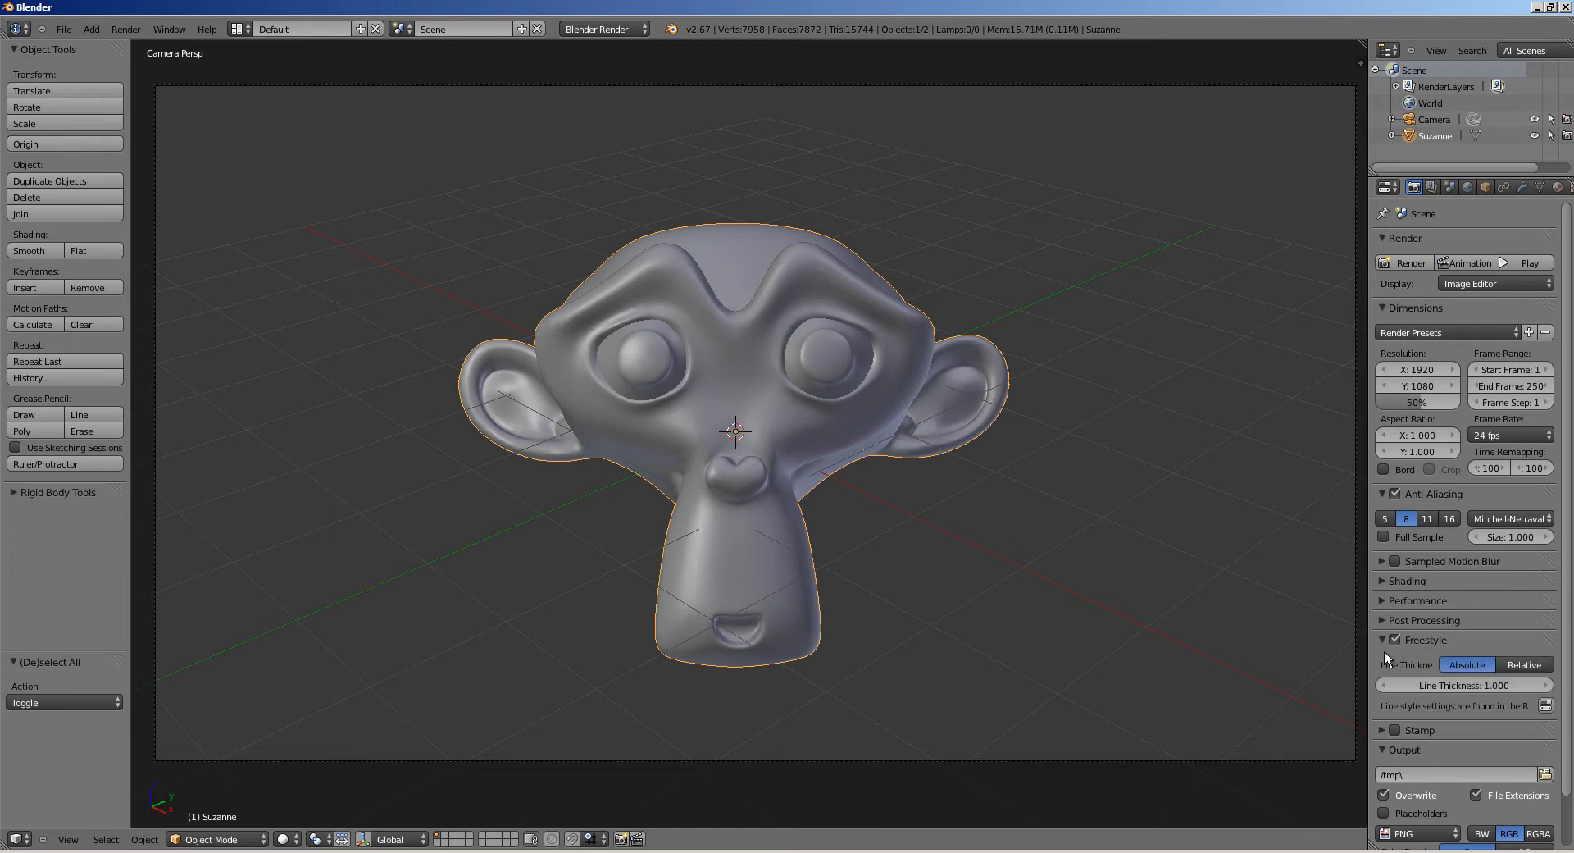
# Step: Set the Freestyle line thickness to 0.3
pyautogui.click(1486, 685)
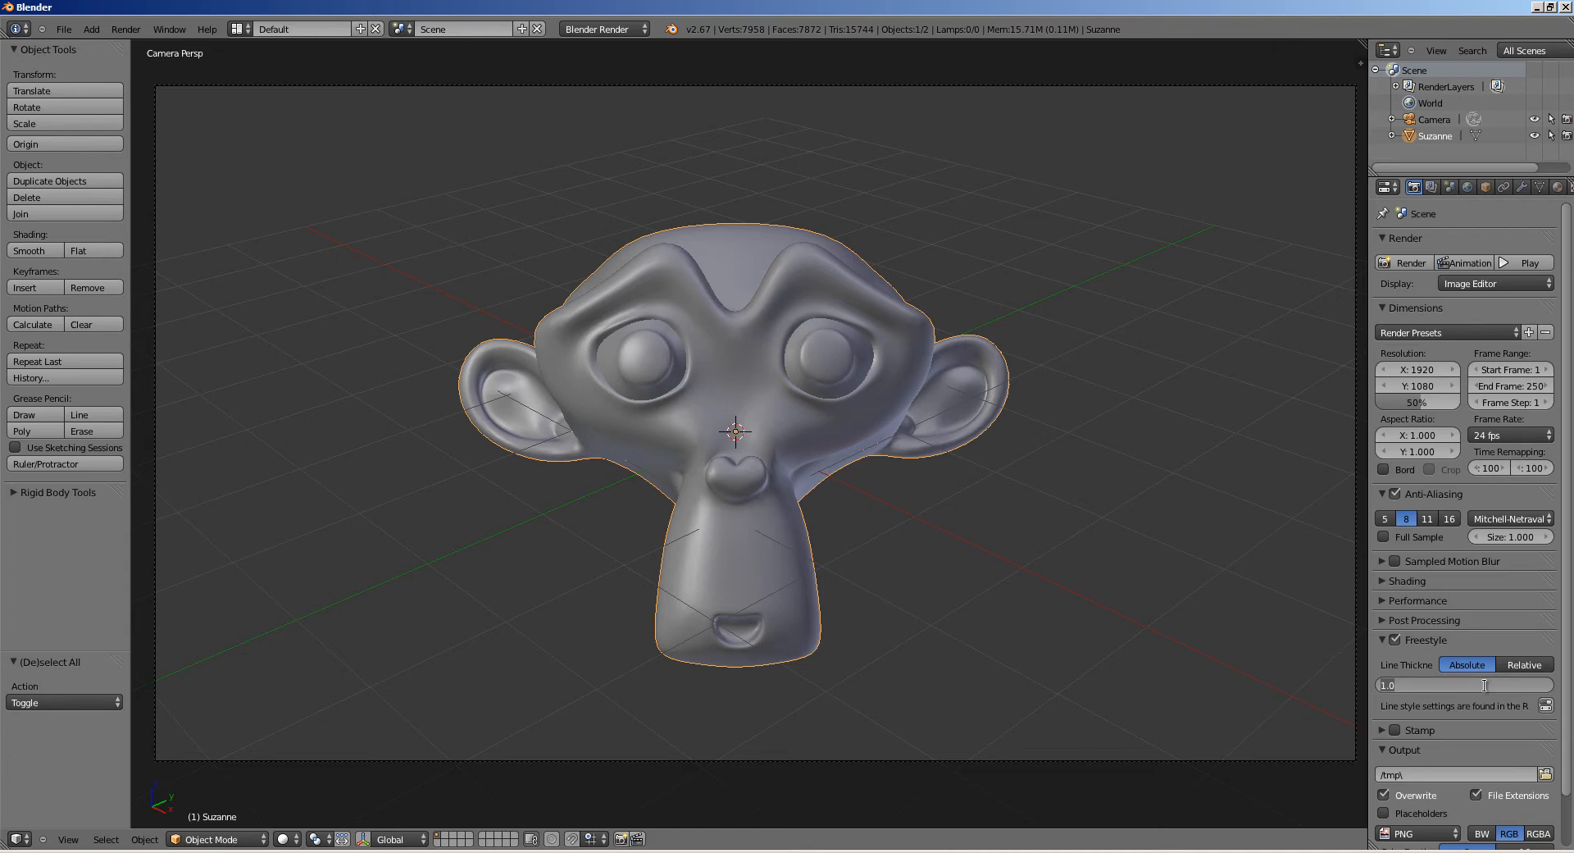
pyautogui.press('BackSpace')
pyautogui.write('.3')
pyautogui.press('Return')
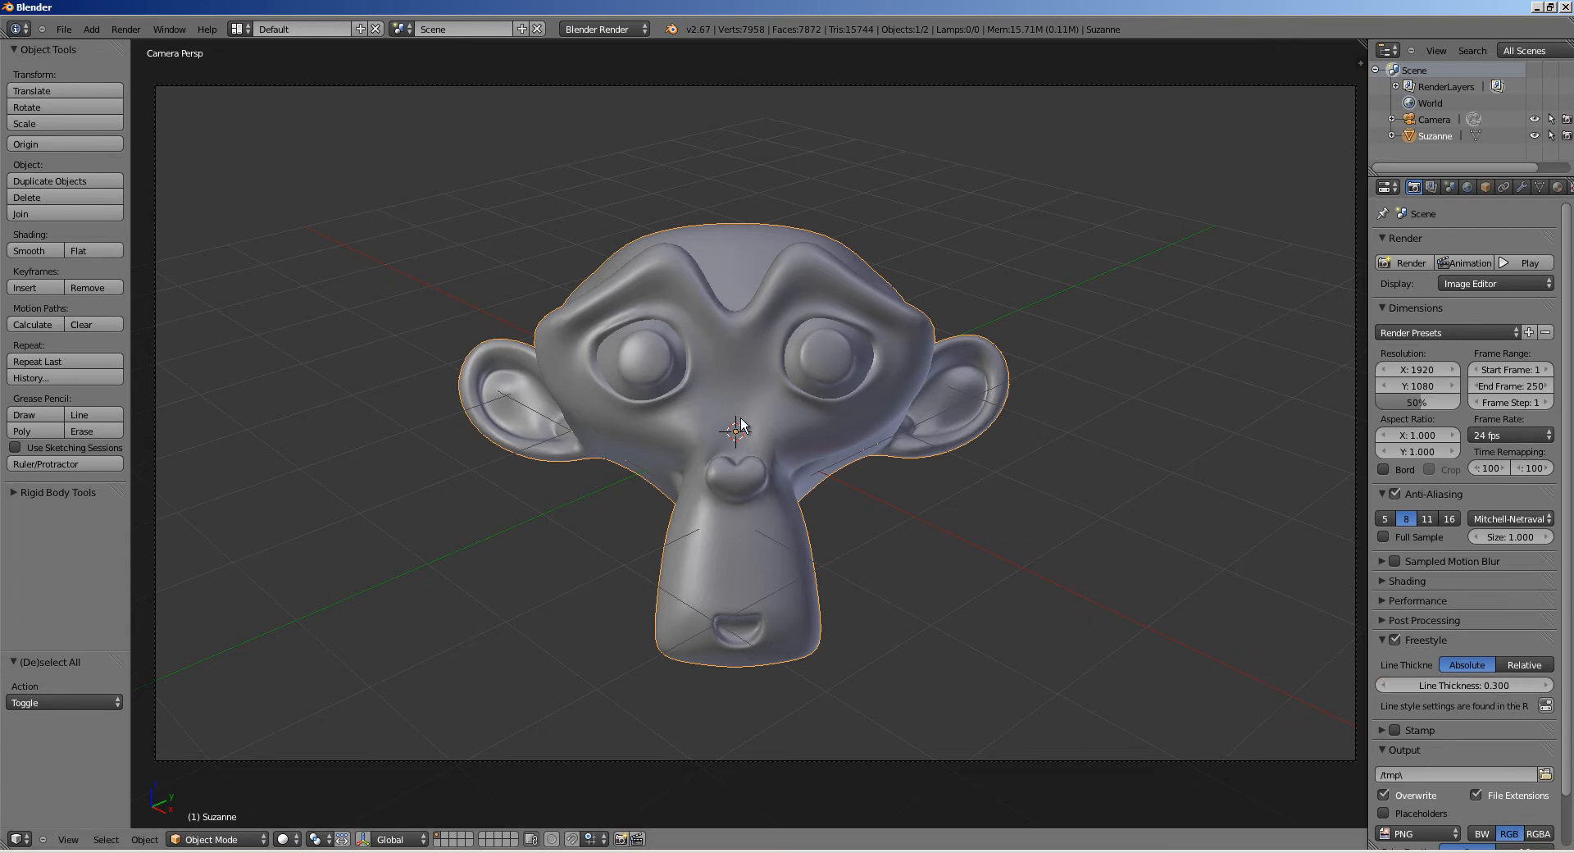
# Step: Remove the render layer's default Freestyle line set and add a new one
pyautogui.click(1545, 706)
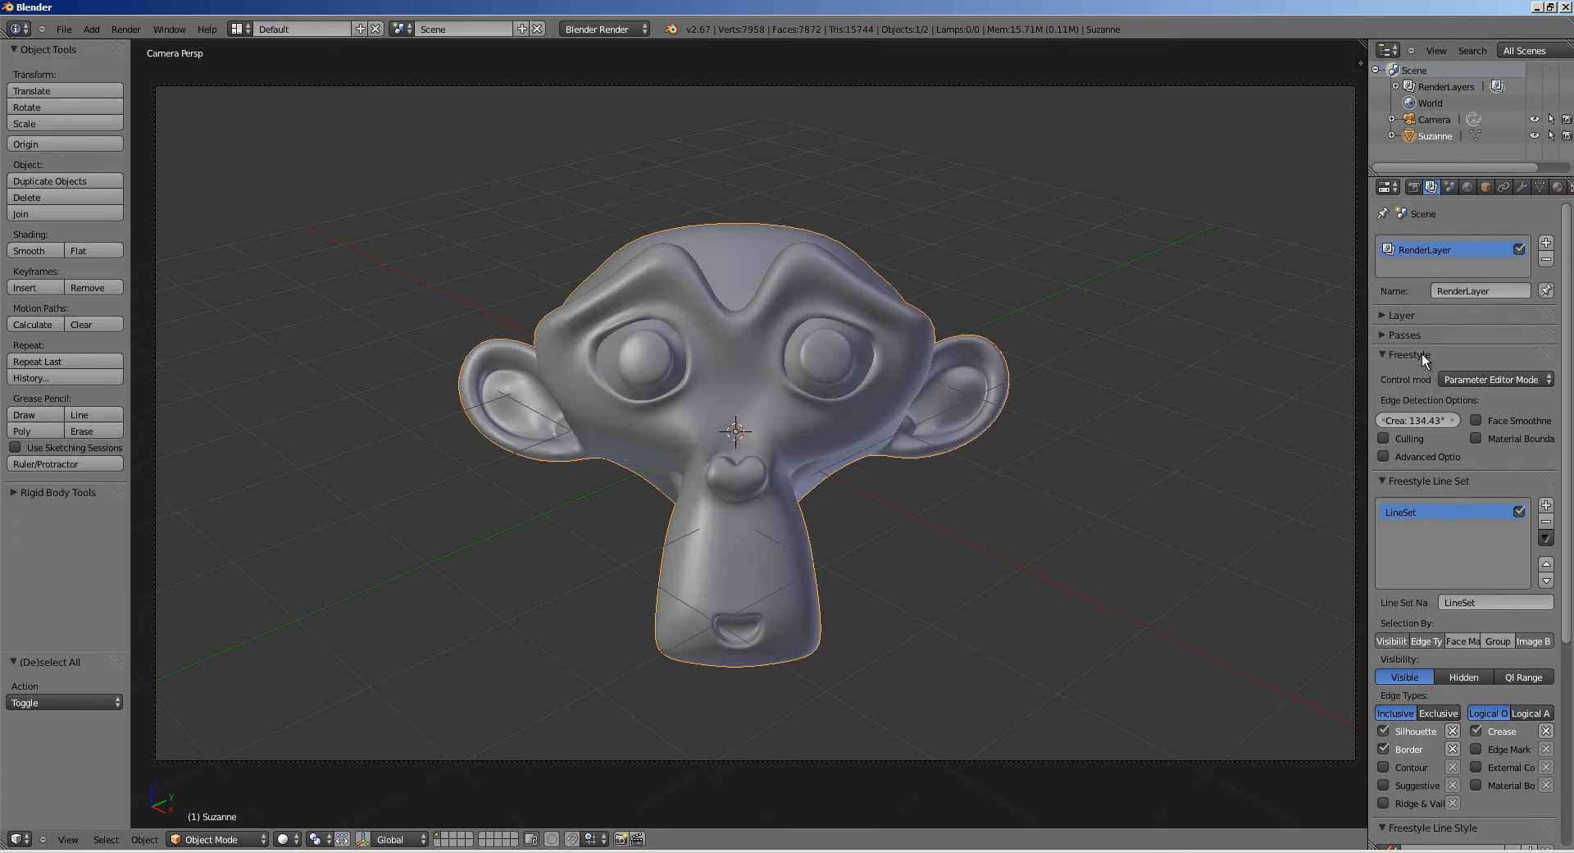
pyautogui.scroll(-2, 1399, 455)
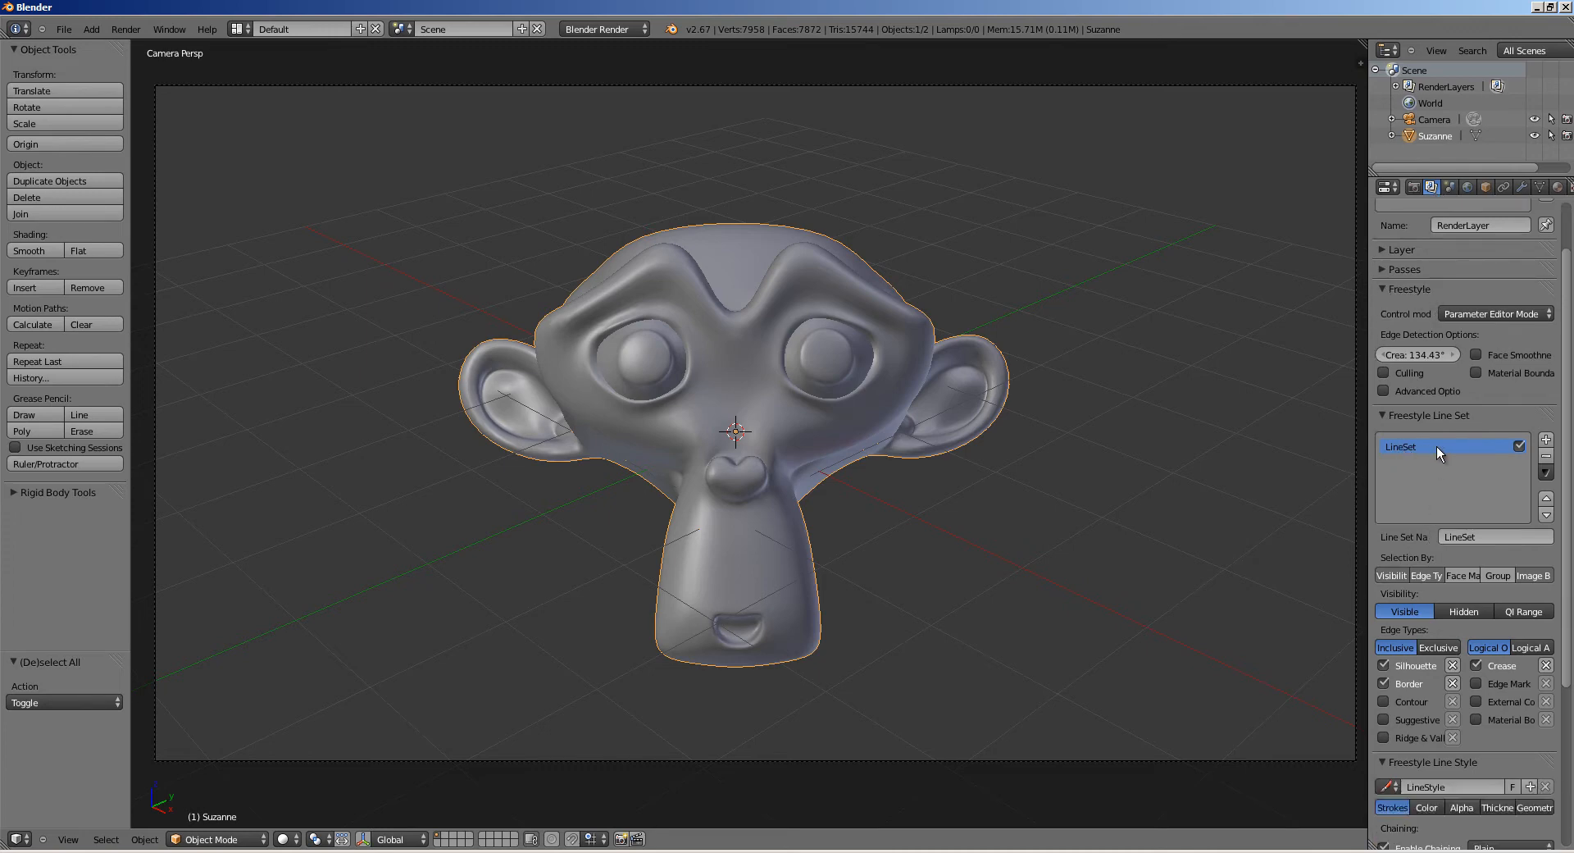
pyautogui.scroll(-1, 1425, 483)
pyautogui.click(1545, 423)
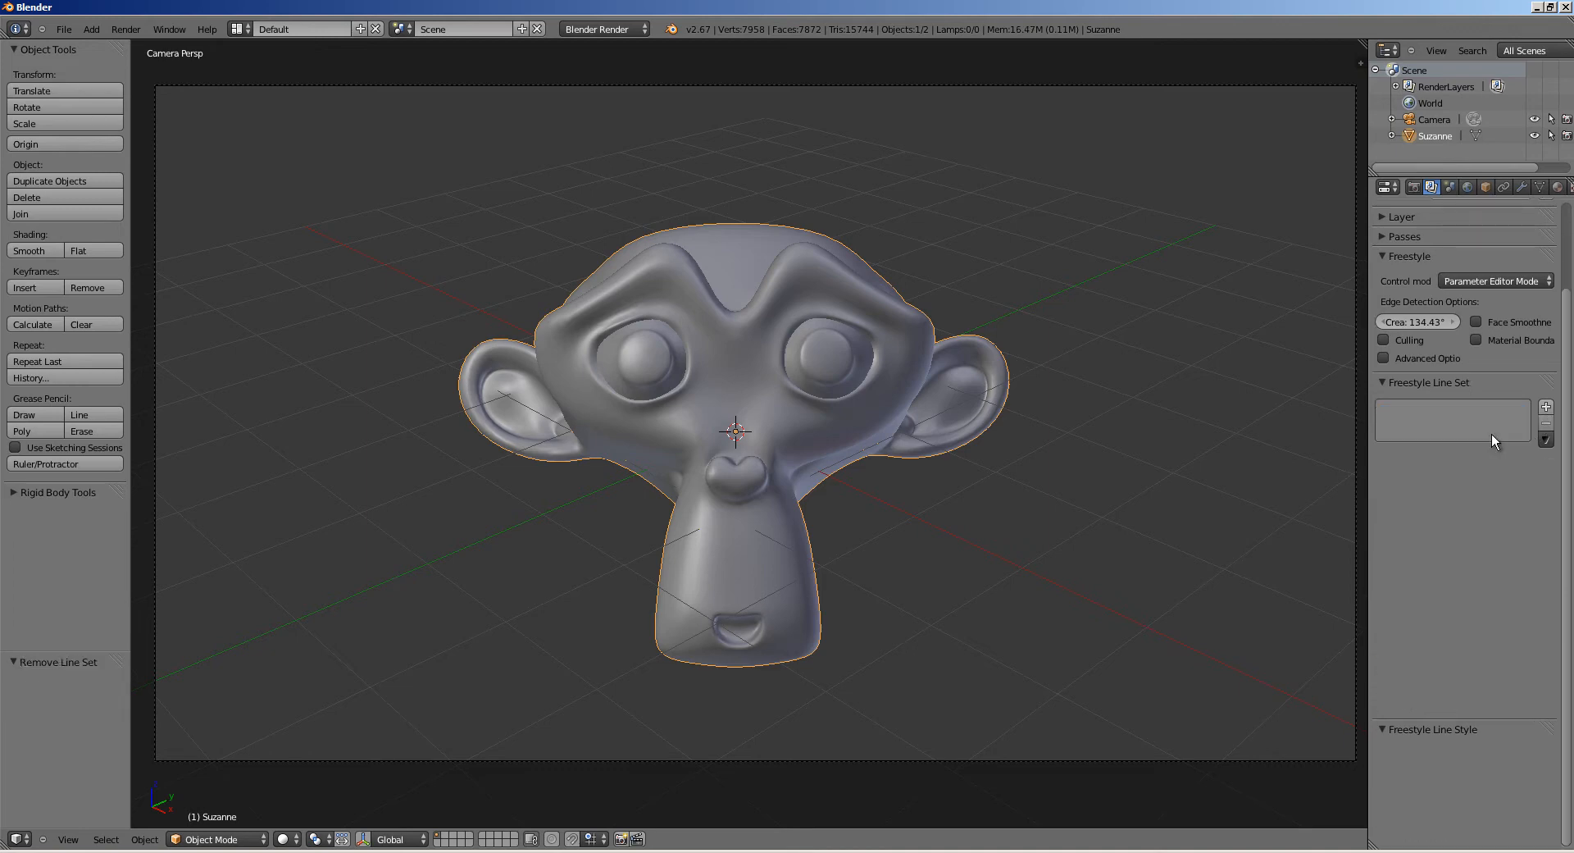
pyautogui.click(1546, 407)
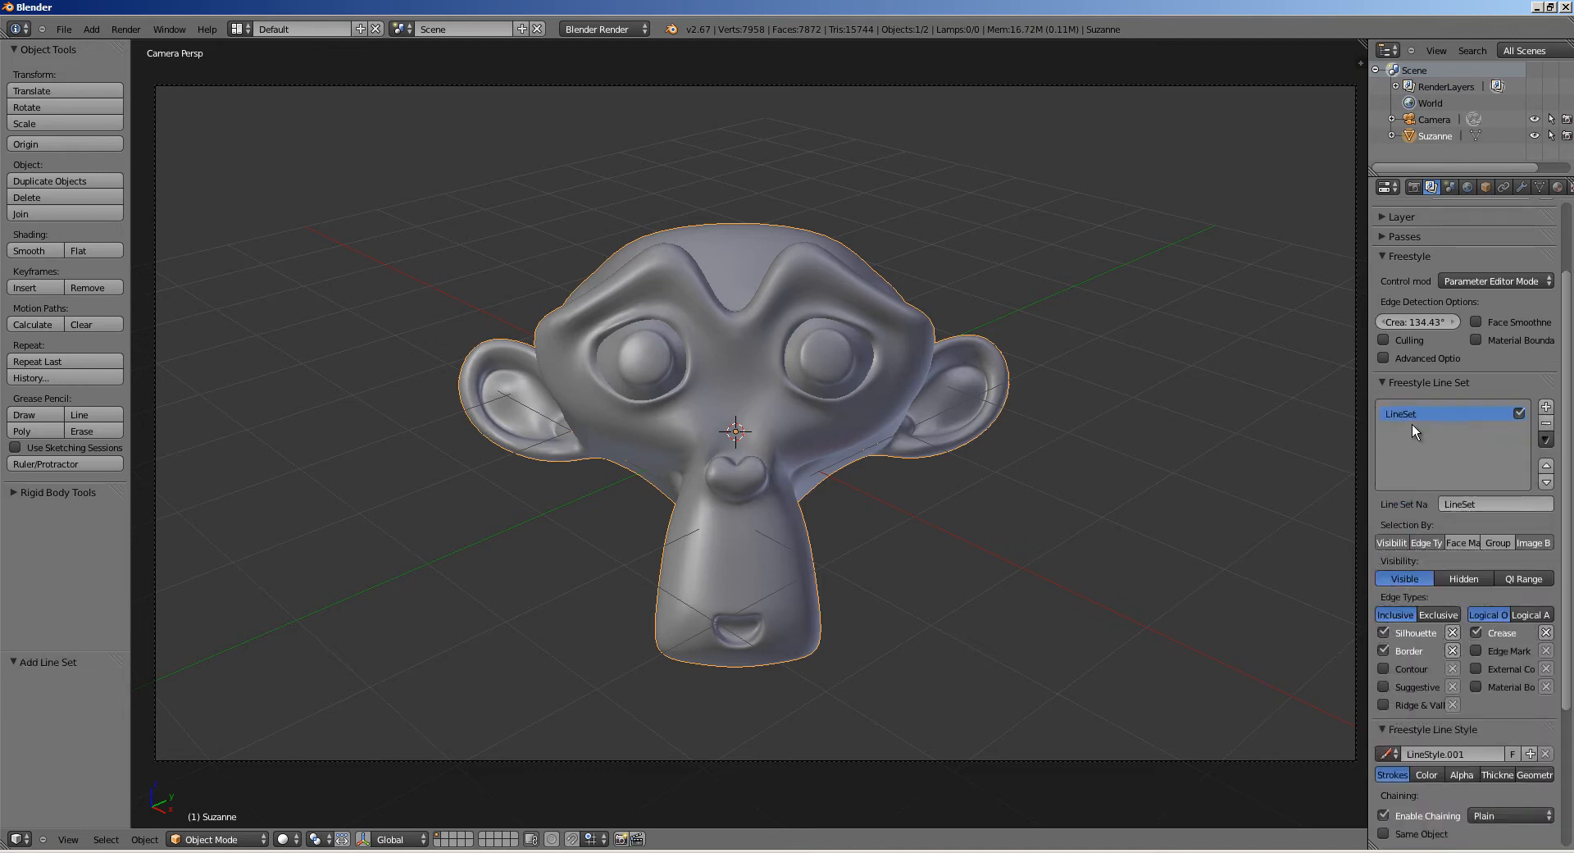
# Step: Limit the line set's edge types to Edge Mark, turning off Silhouette, Border and Crease
pyautogui.scroll(-2, 1470, 431)
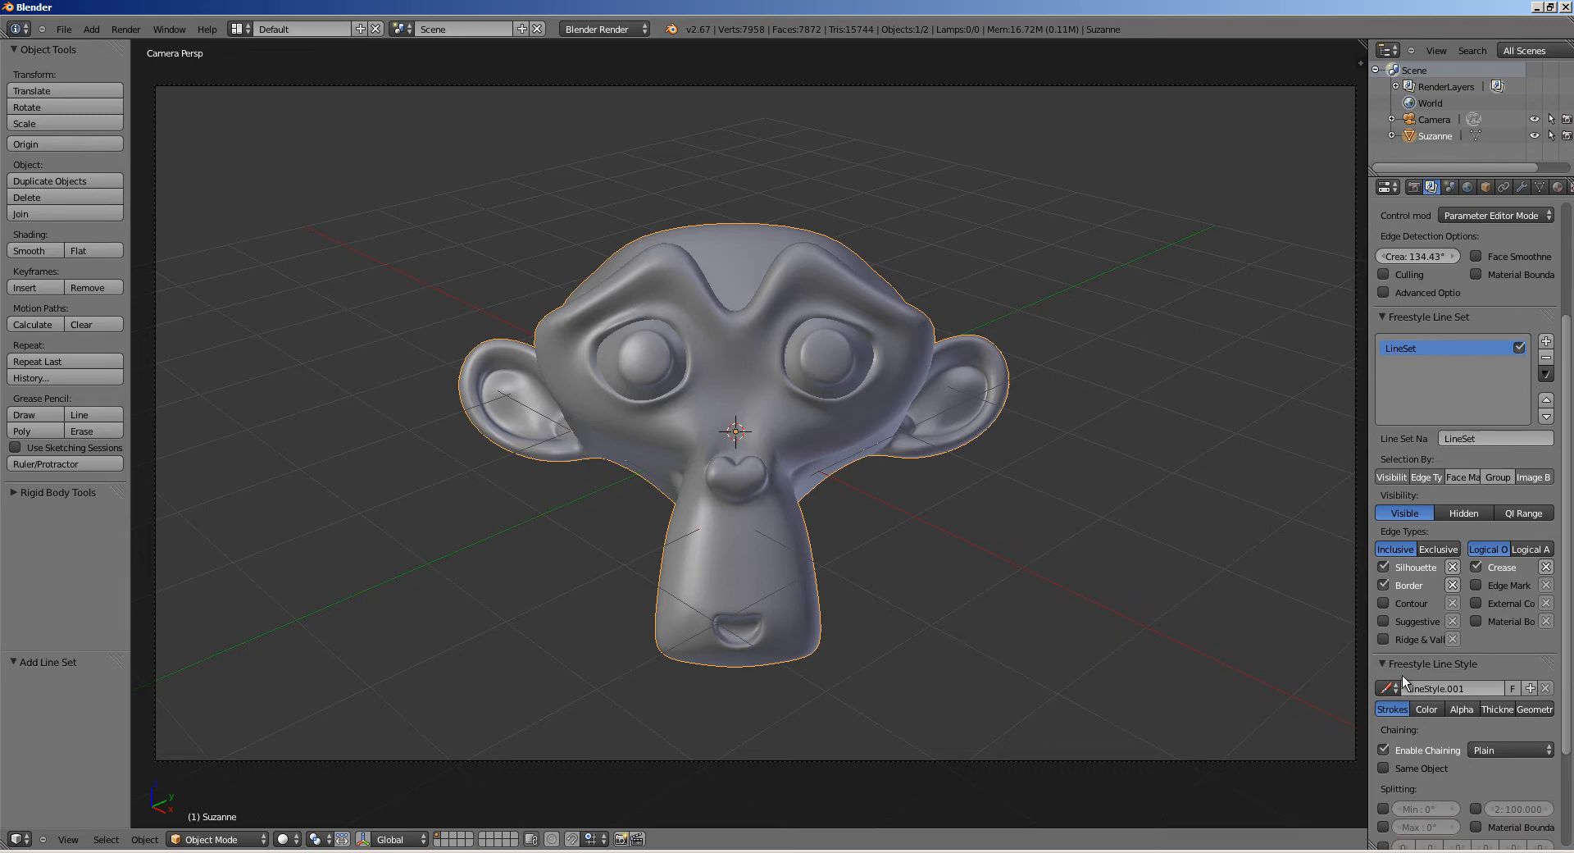
pyautogui.scroll(-2, 1440, 662)
pyautogui.scroll(1, 1458, 651)
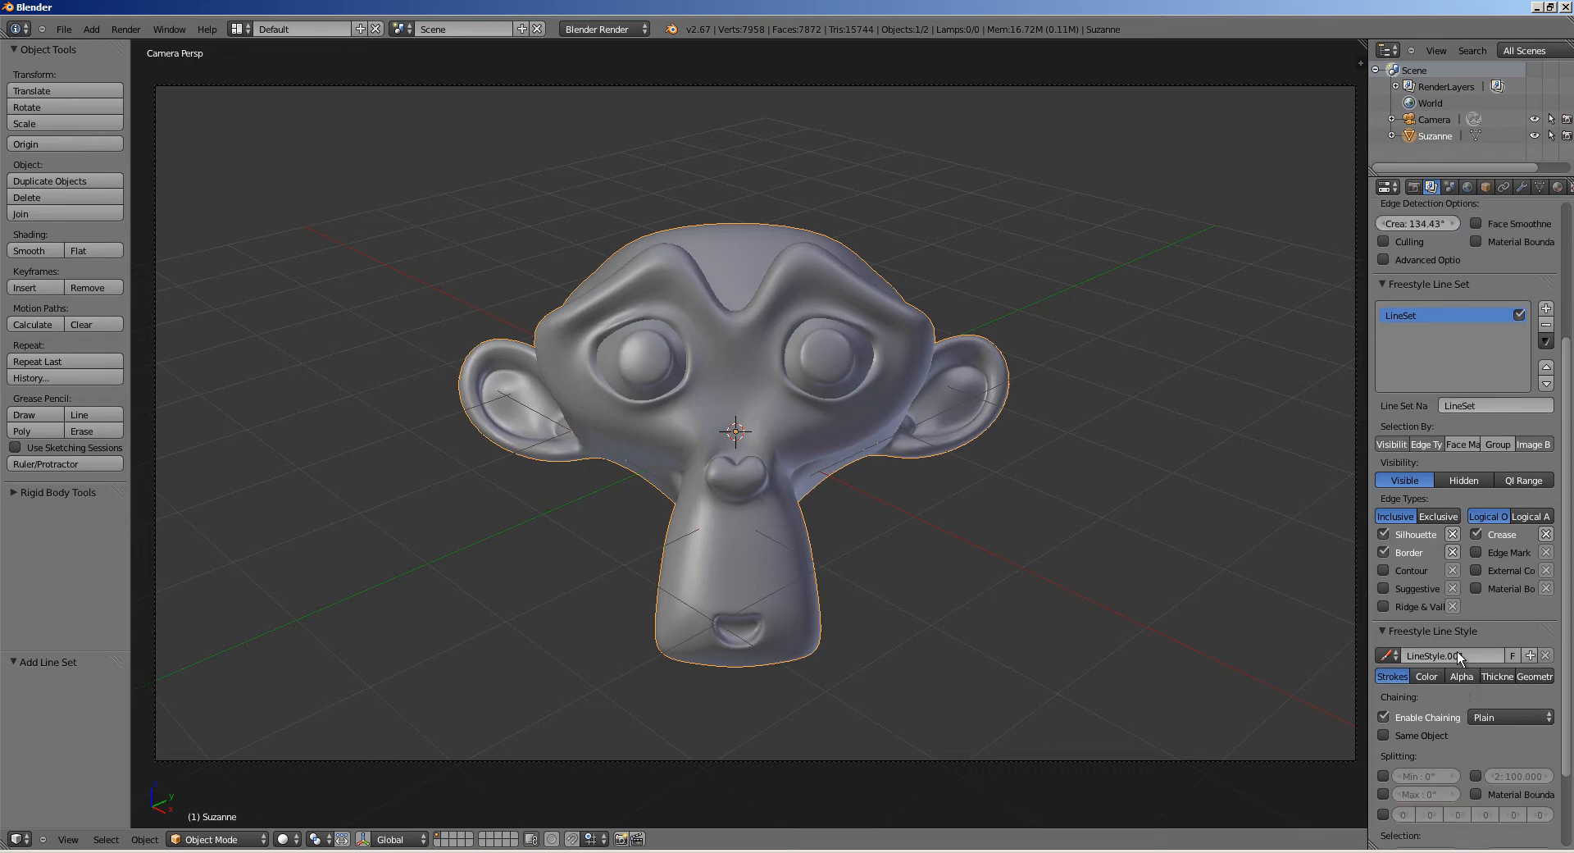
pyautogui.click(1384, 533)
pyautogui.click(1383, 550)
pyautogui.click(1473, 533)
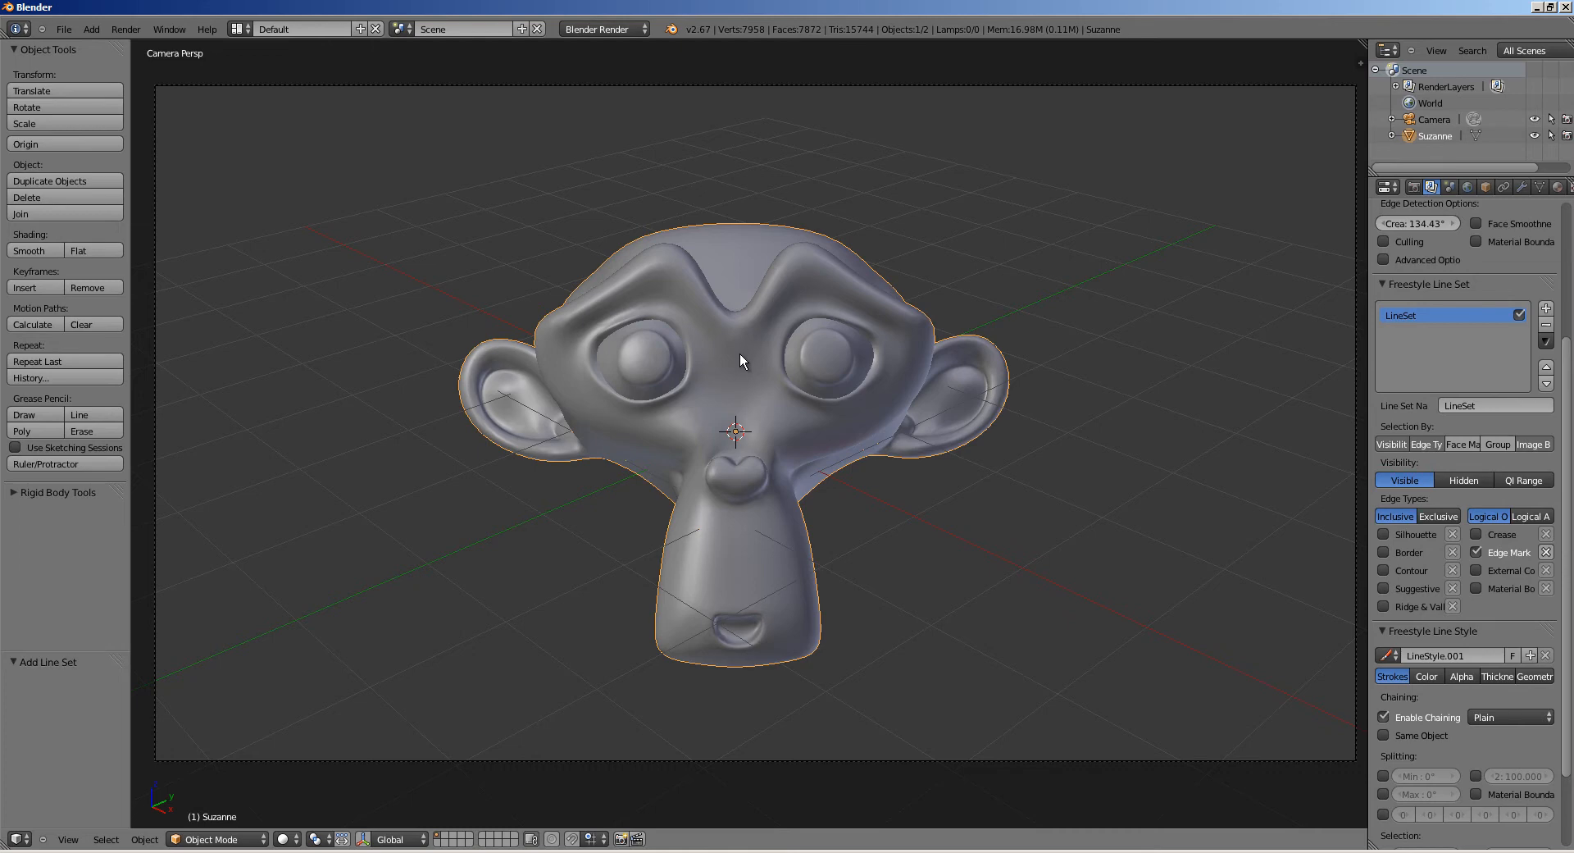
# Step: Mark all edges of the Suzanne mesh as Freestyle edges, using edge selection in Edit Mode
pyautogui.press('Tab')
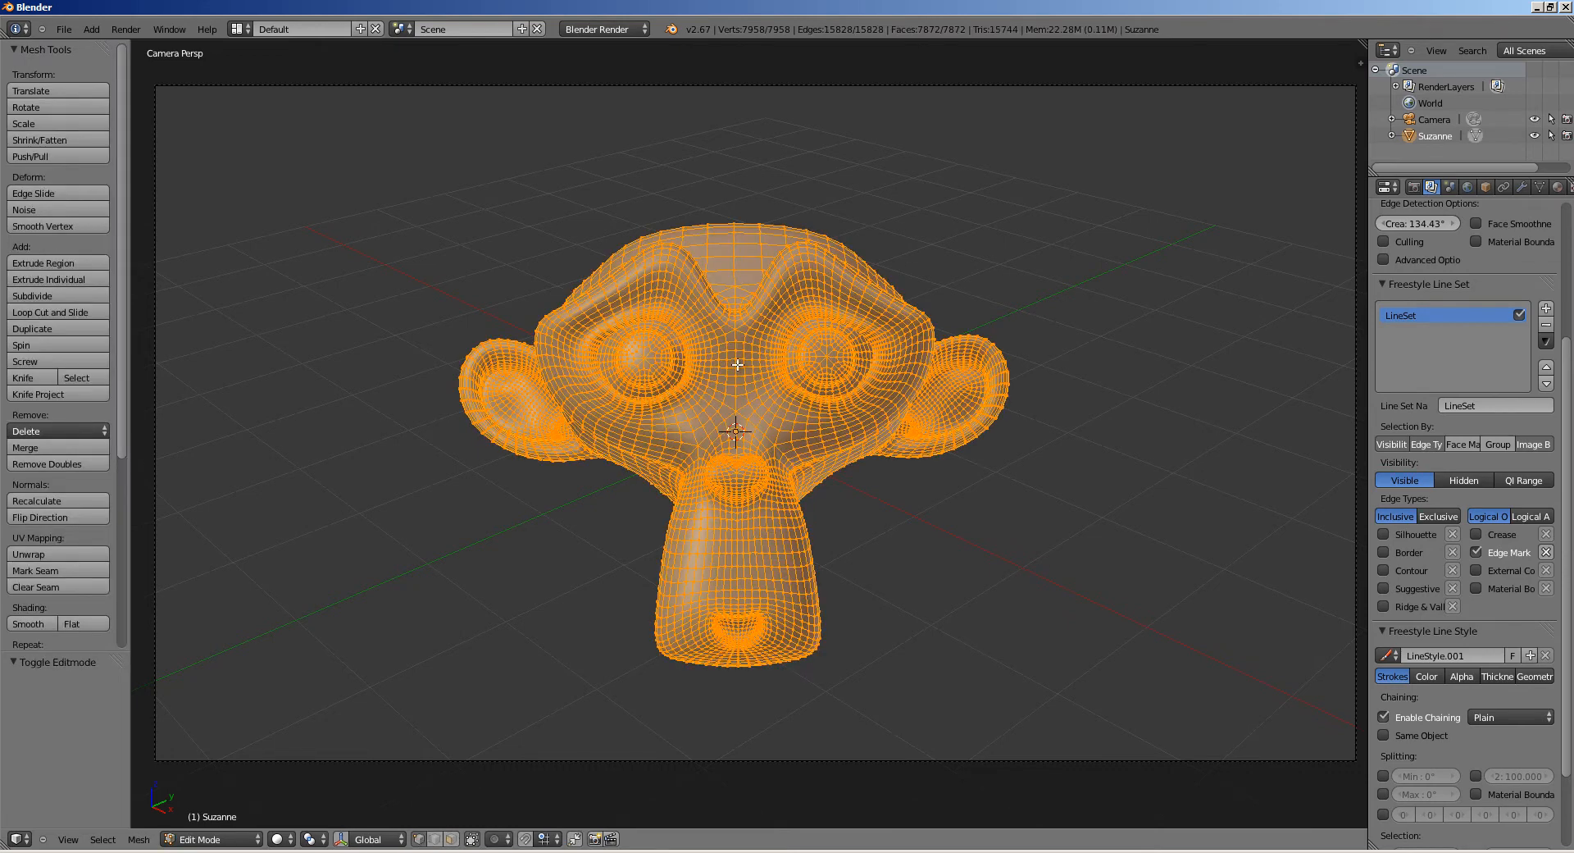
pyautogui.press('a')
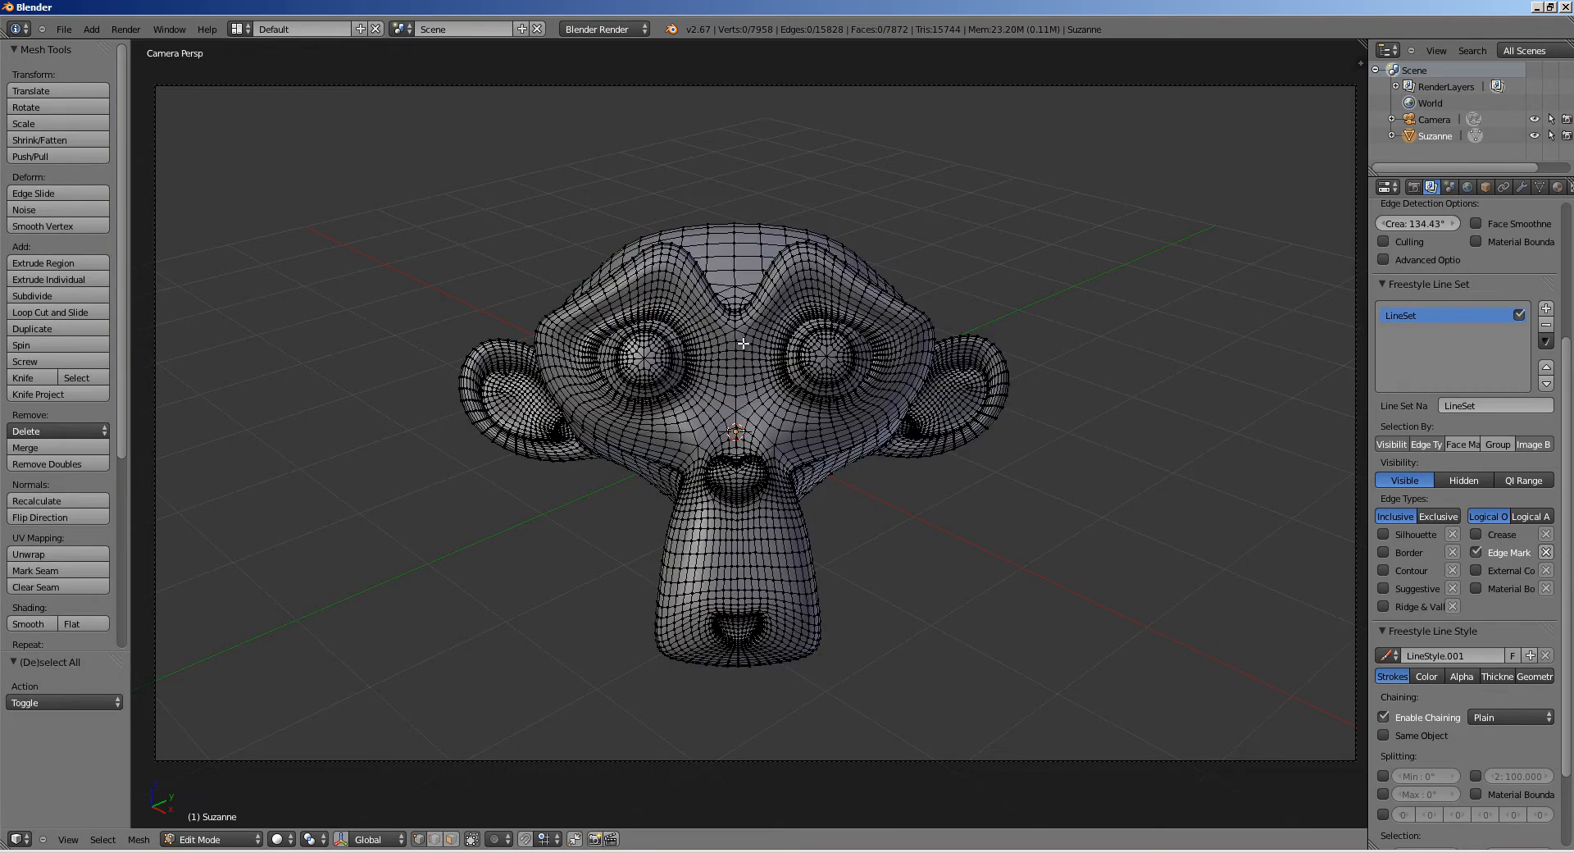
pyautogui.hotkey('ctrl', 'Tab')
pyautogui.click(735, 362)
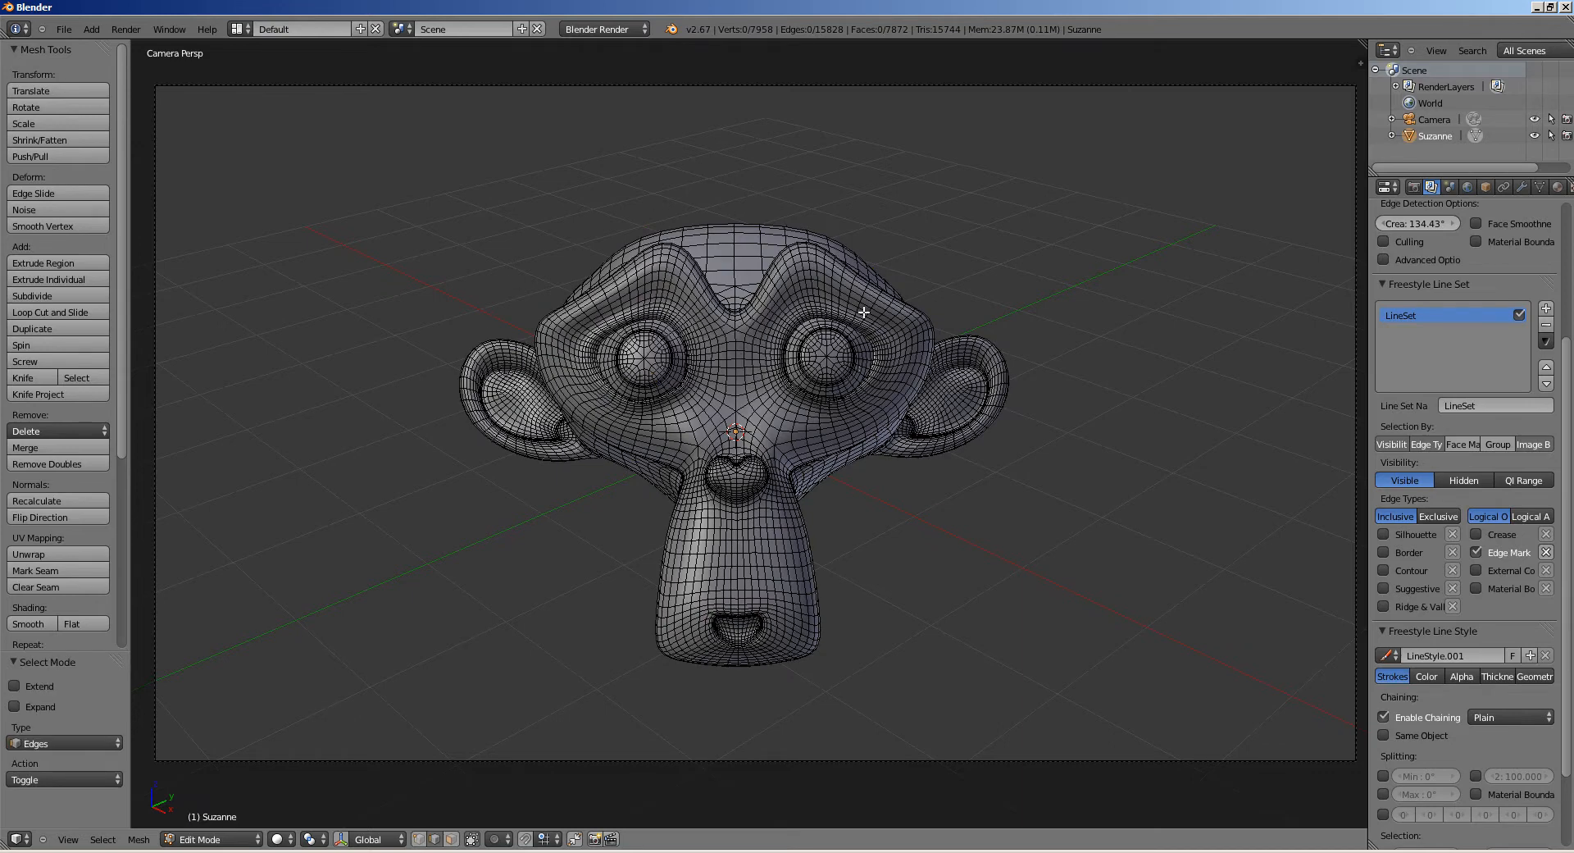
pyautogui.press('a')
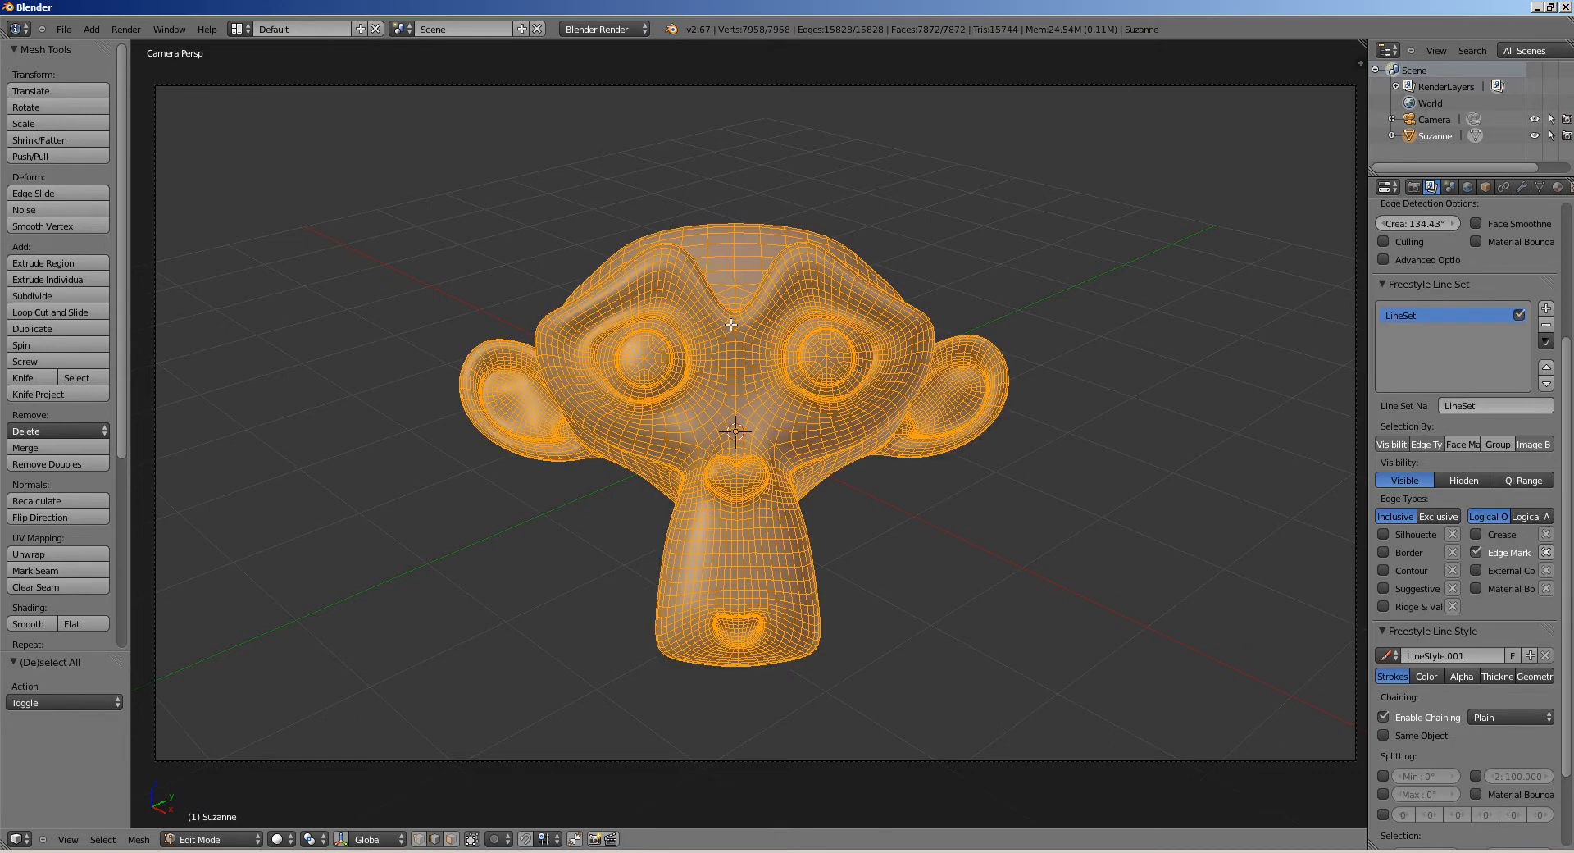
pyautogui.press('a')
pyautogui.press('a')
pyautogui.hotkey('ctrl', 'e')
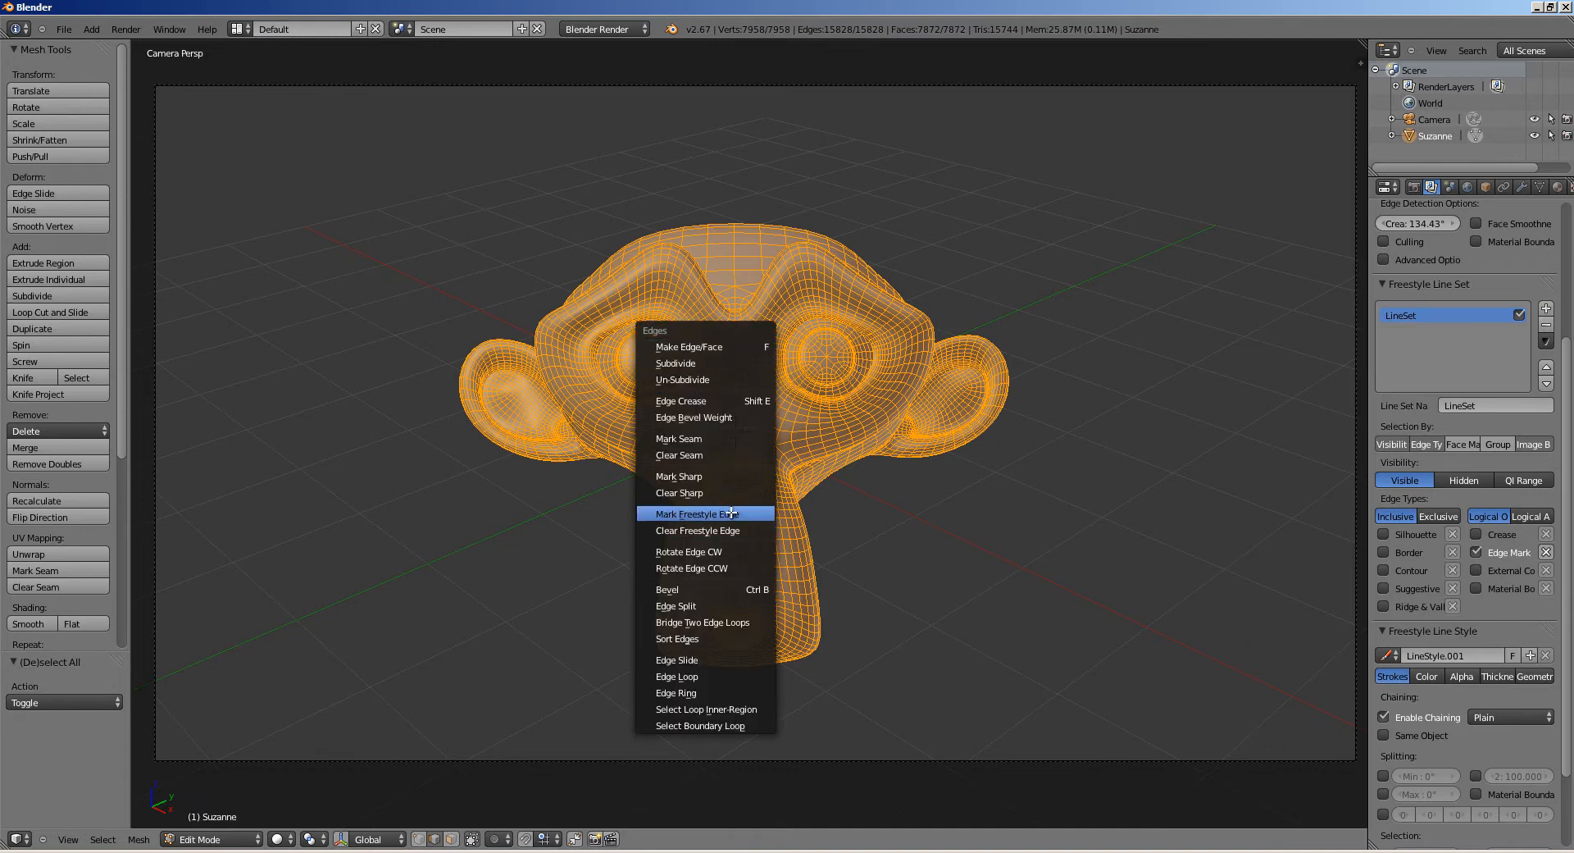
pyautogui.click(702, 514)
# Step: Deselect the mesh and examine its marked Freestyle edges from other angles, then return to the camera view in Object Mode
pyautogui.press('Tab')
pyautogui.press('Tab')
pyautogui.press('a')
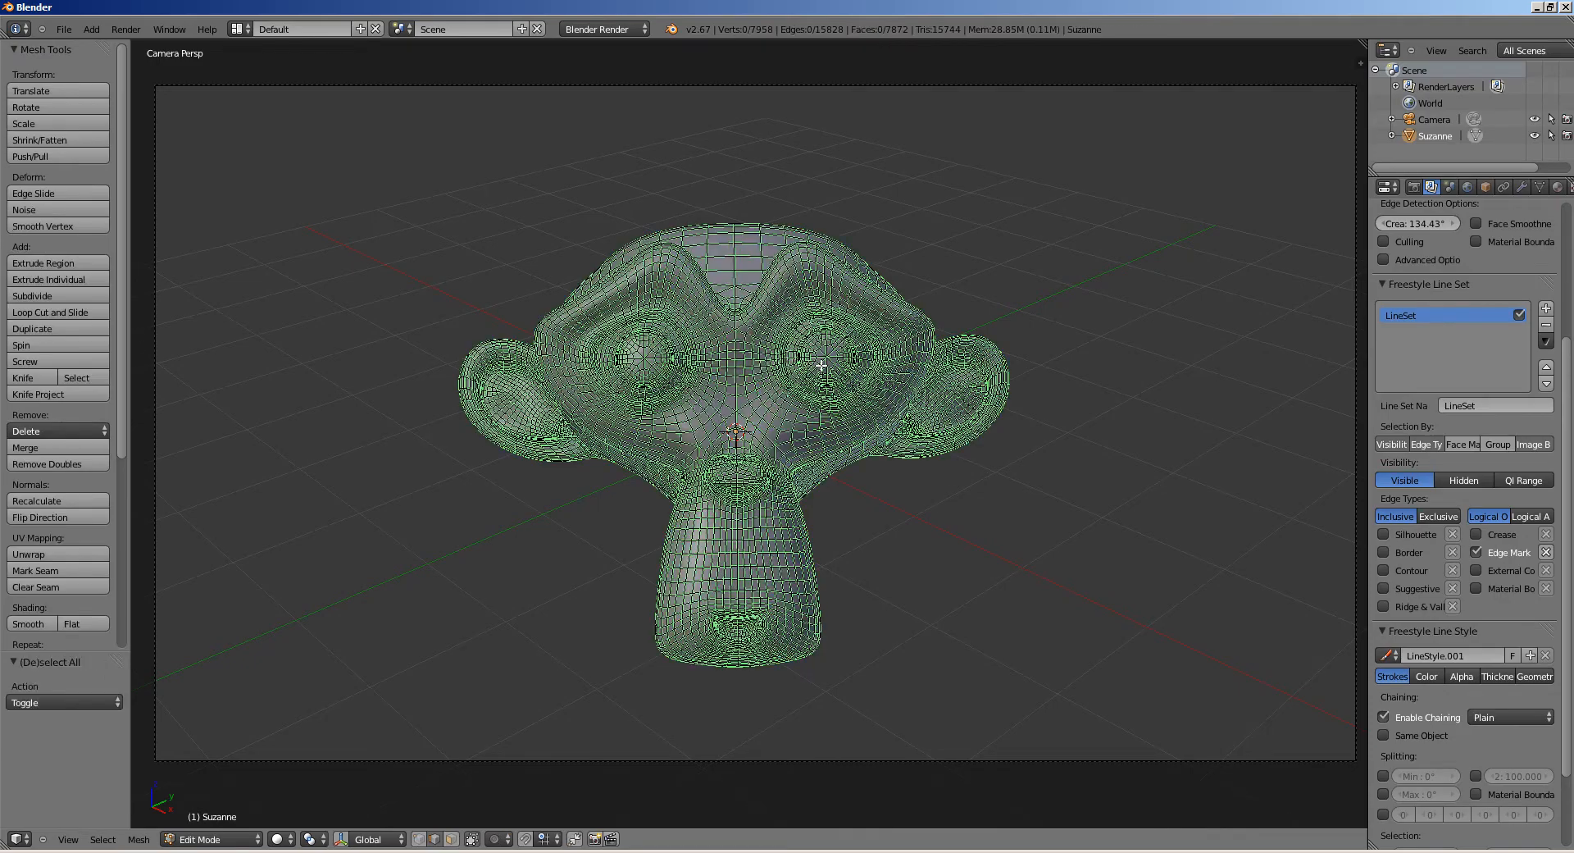
pyautogui.moveTo(712, 352); pyautogui.dragTo(935, 316, button='middle')
pyautogui.scroll(3, 815, 386)
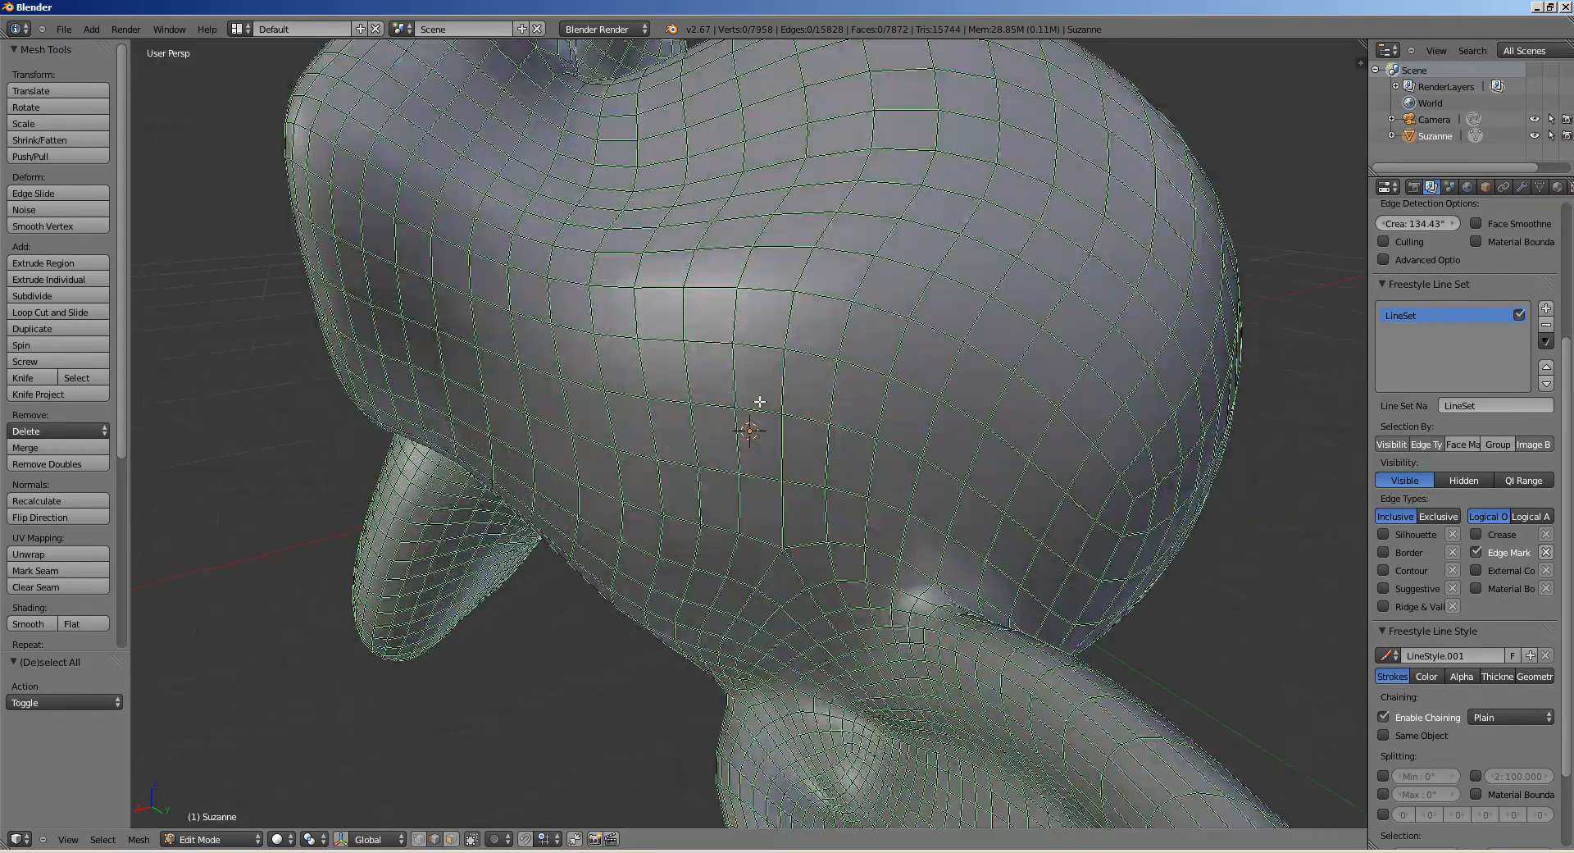
pyautogui.scroll(-5, 817, 373)
pyautogui.moveTo(686, 460); pyautogui.dragTo(763, 452, button='middle')
pyautogui.press('KP_0')
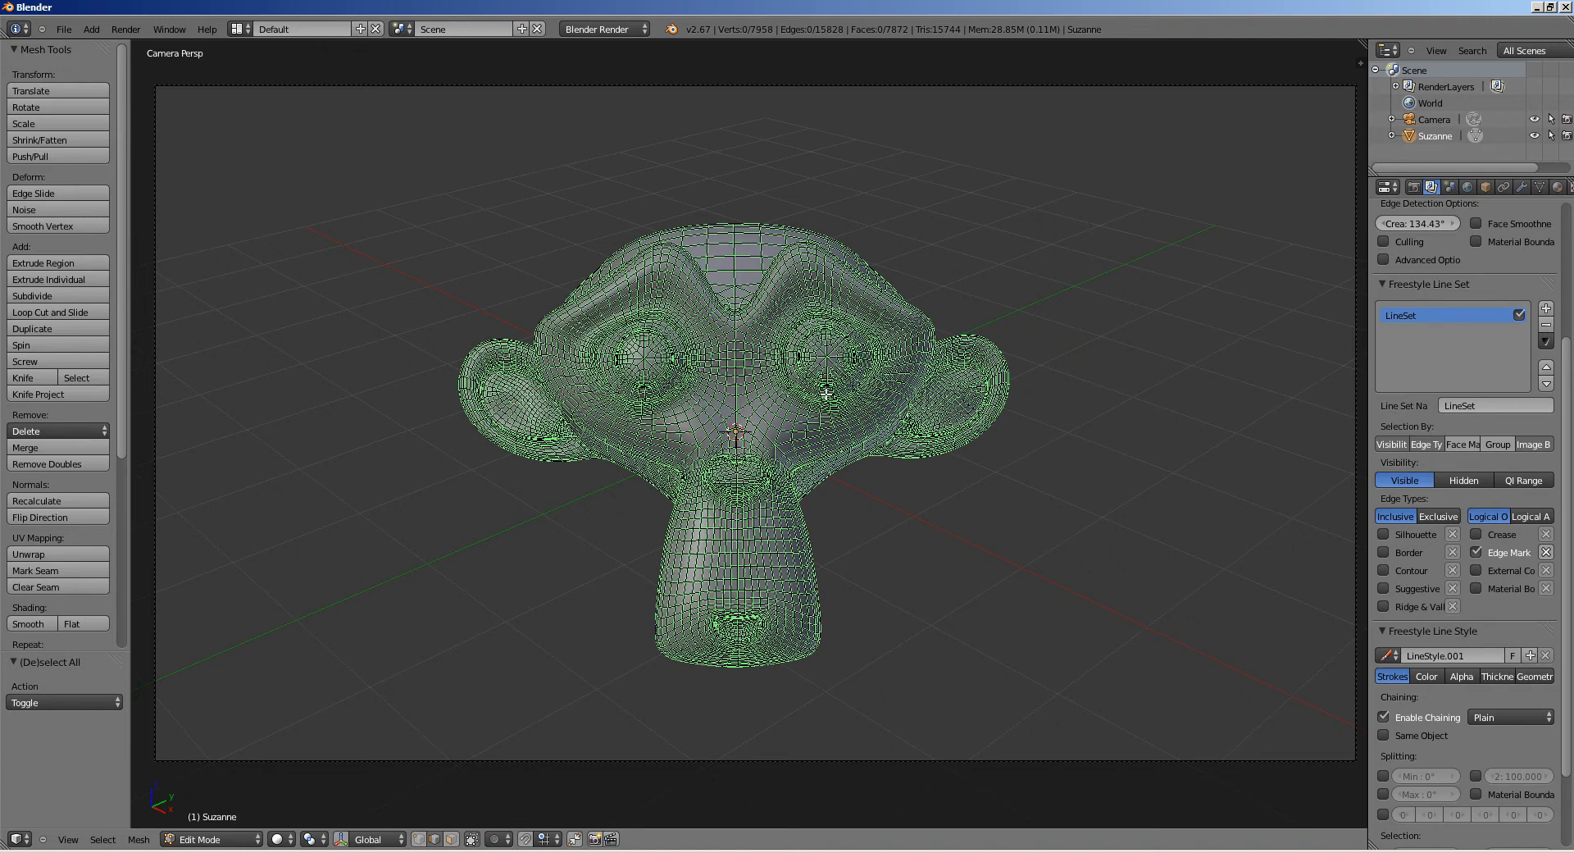
pyautogui.press('Tab')
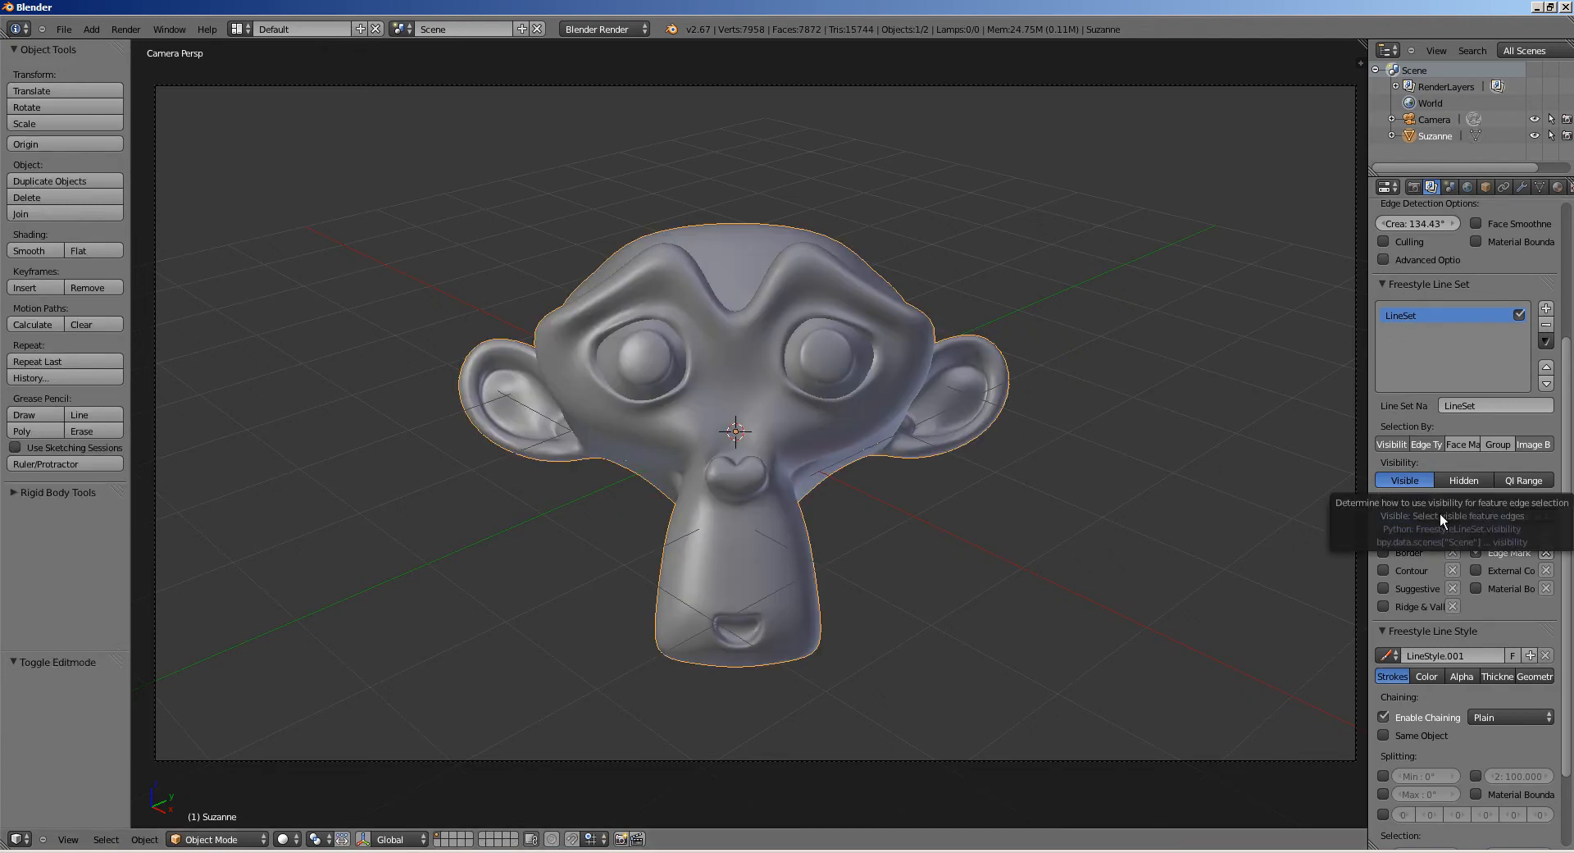
# Step: Try a dark red base color for the Freestyle line style
pyautogui.scroll(-2, 1454, 613)
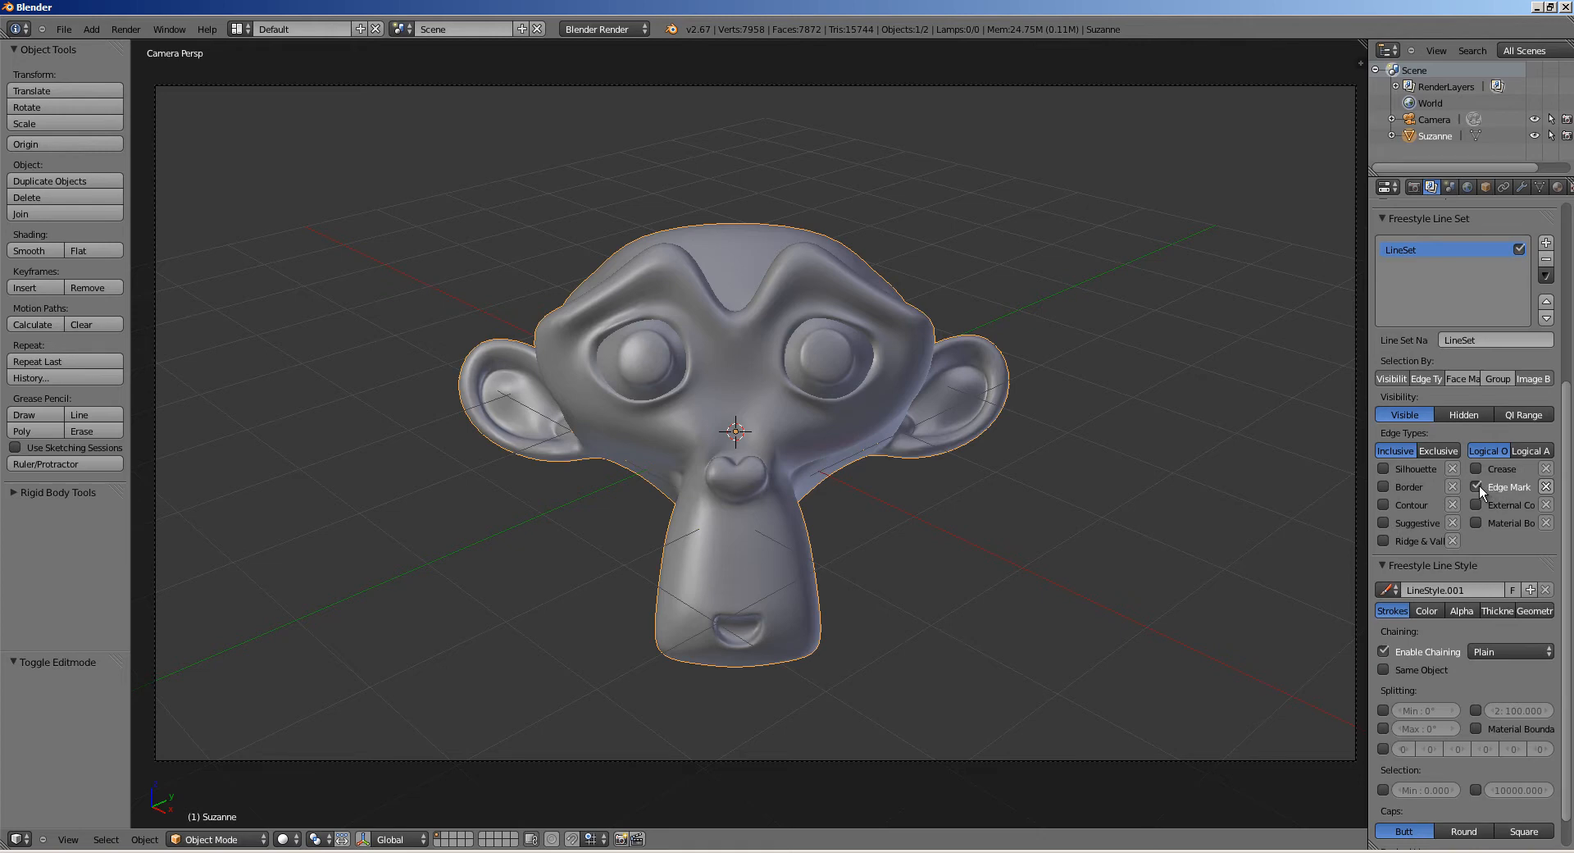
pyautogui.scroll(-1, 1467, 509)
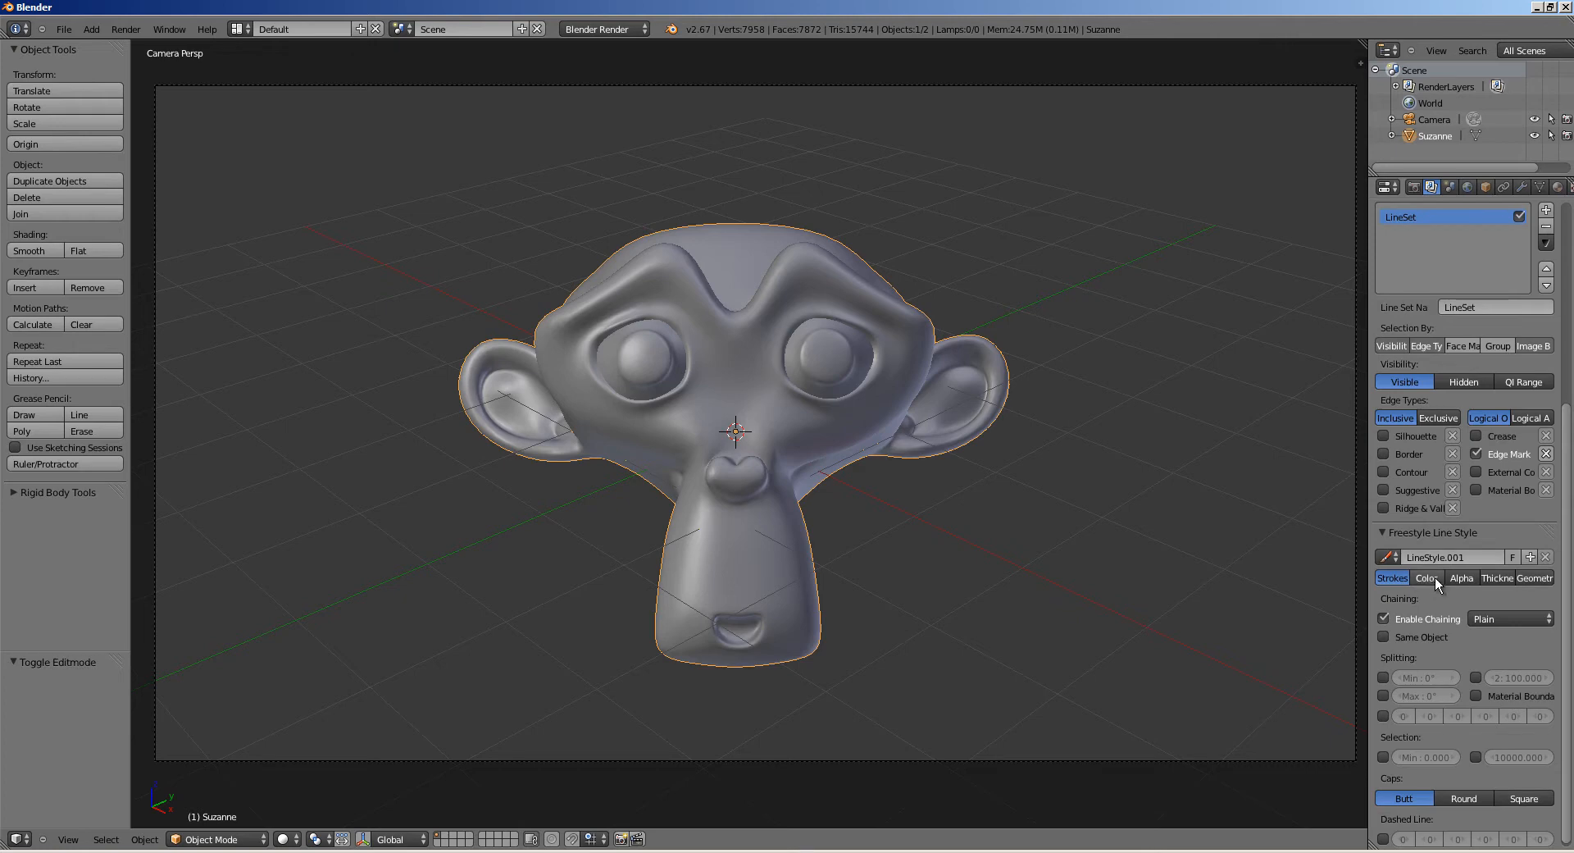
pyautogui.click(1433, 577)
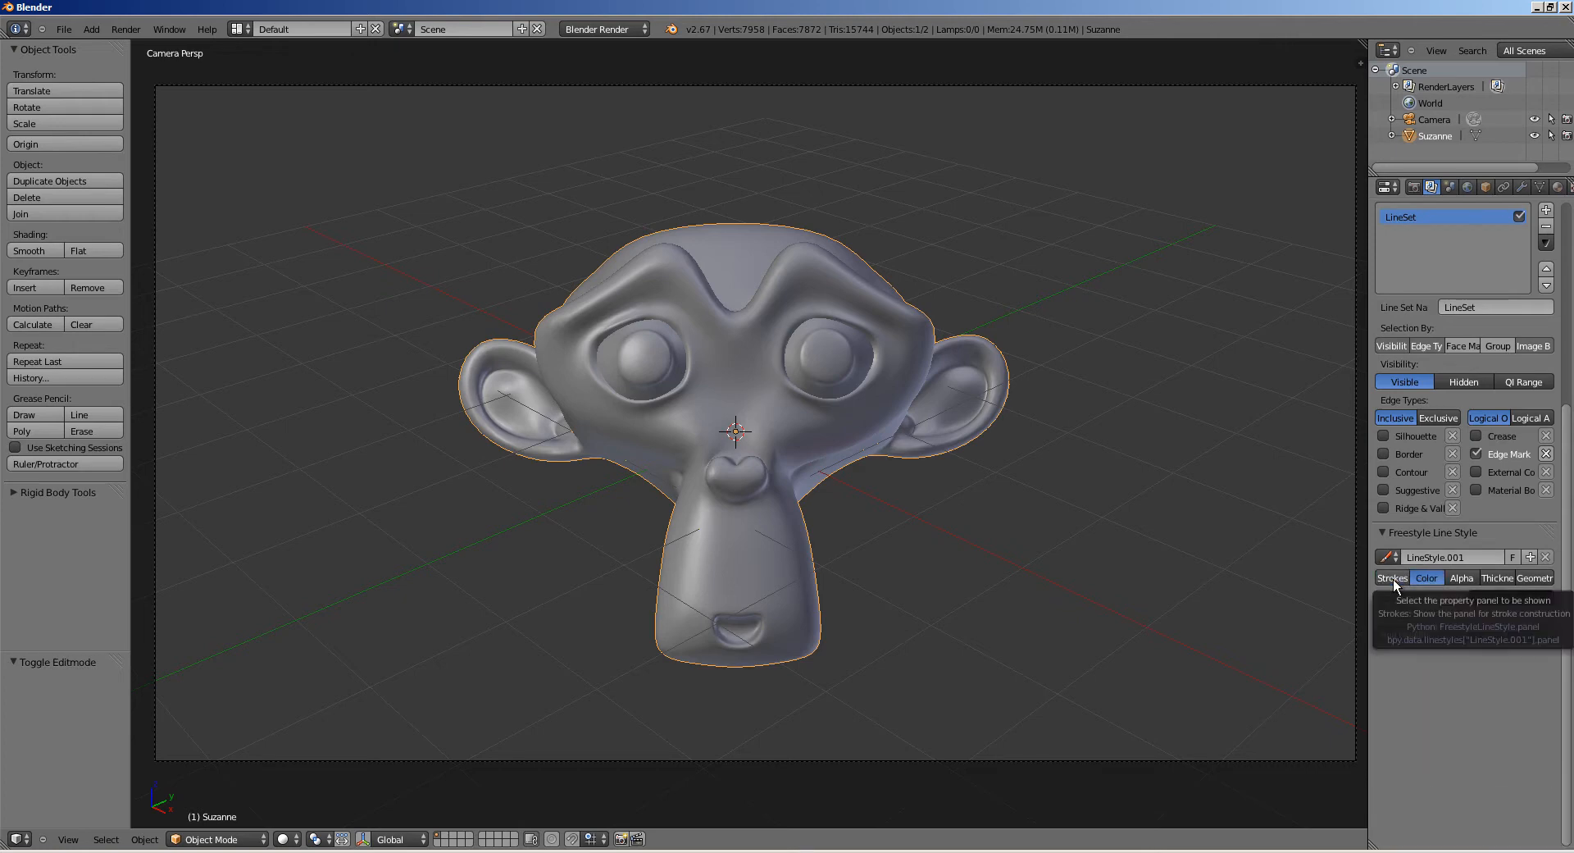
pyautogui.click(1509, 597)
pyautogui.moveTo(1539, 468)
pyautogui.mouseDown()
pyautogui.moveTo(1541, 386)
pyautogui.moveTo(1547, 459)
pyautogui.mouseUp()
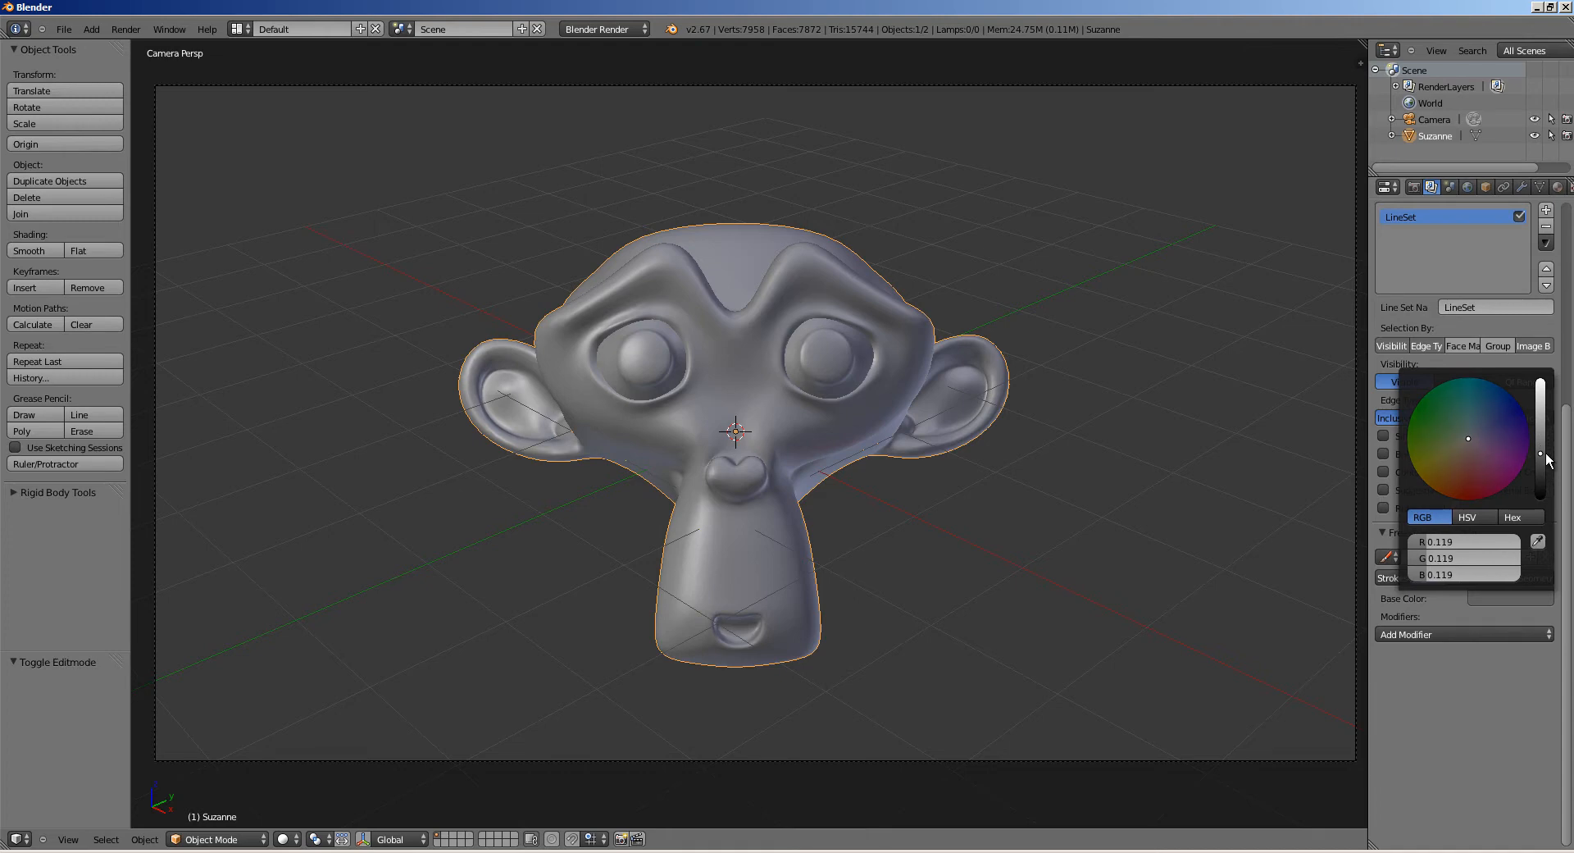
pyautogui.click(1472, 484)
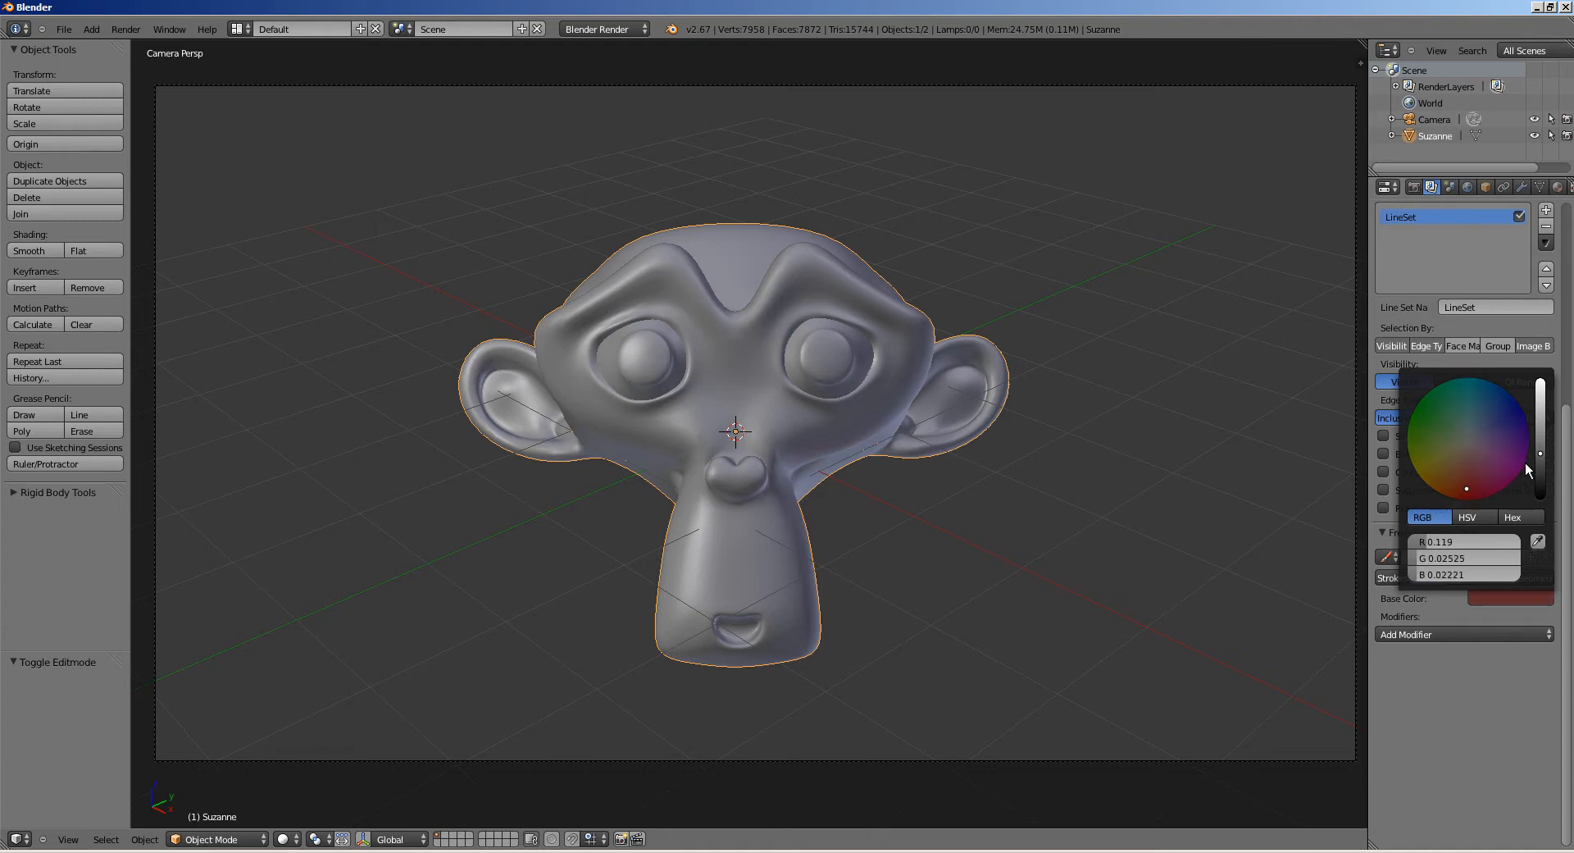
# Step: Set the line style's base color to R 1, G 1, B 1 and darken it to a dark grey
pyautogui.moveTo(1434, 538); pyautogui.dragTo(1433, 538)
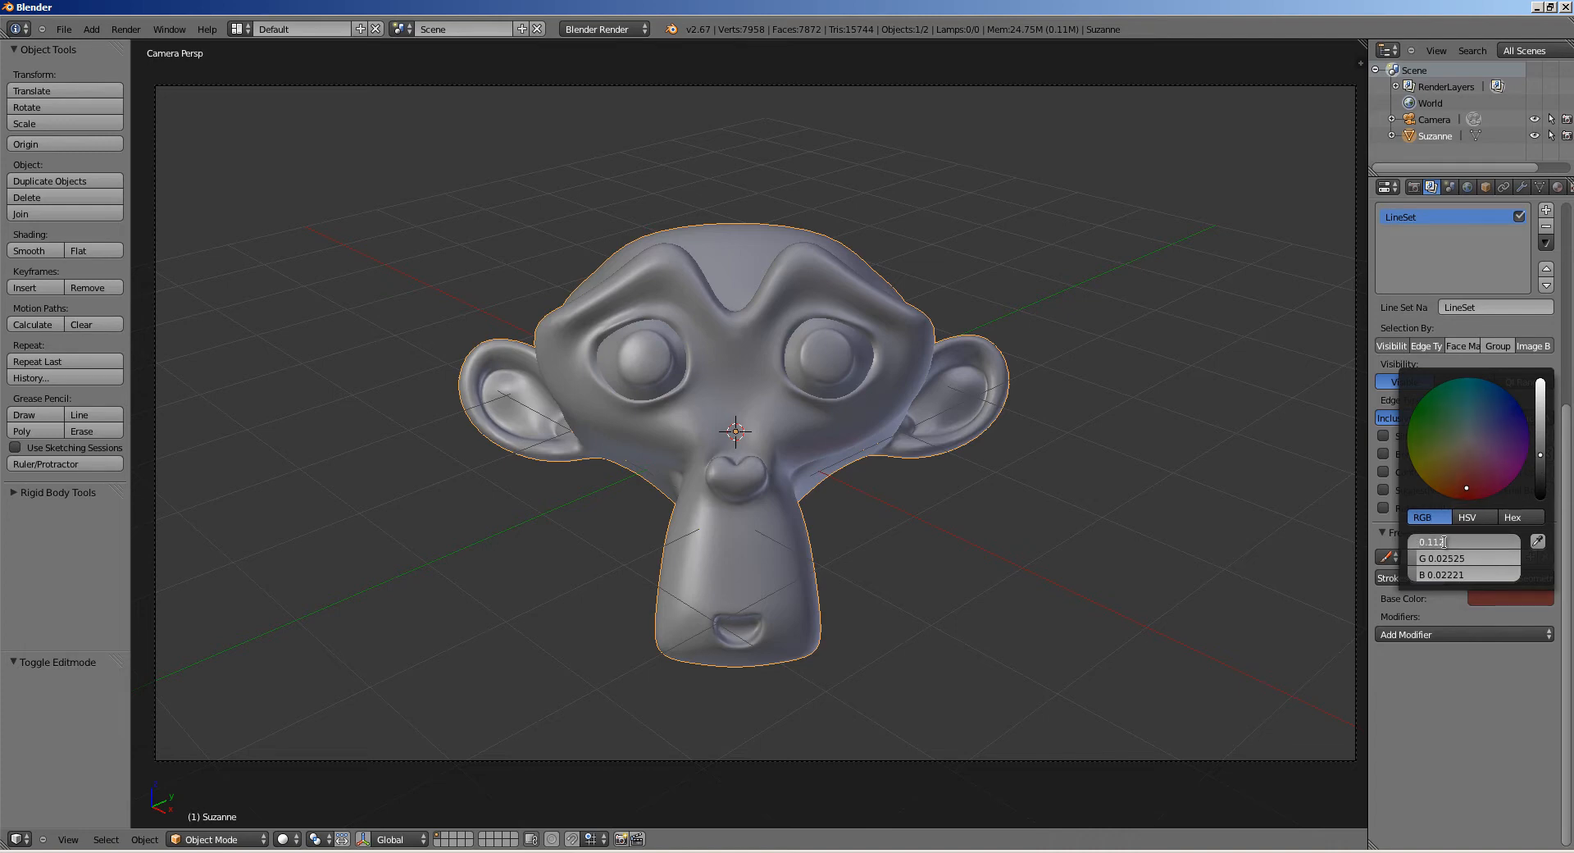
pyautogui.write('1')
pyautogui.press('Tab')
pyautogui.write('1')
pyautogui.press('Tab')
pyautogui.write('1')
pyautogui.press('Return')
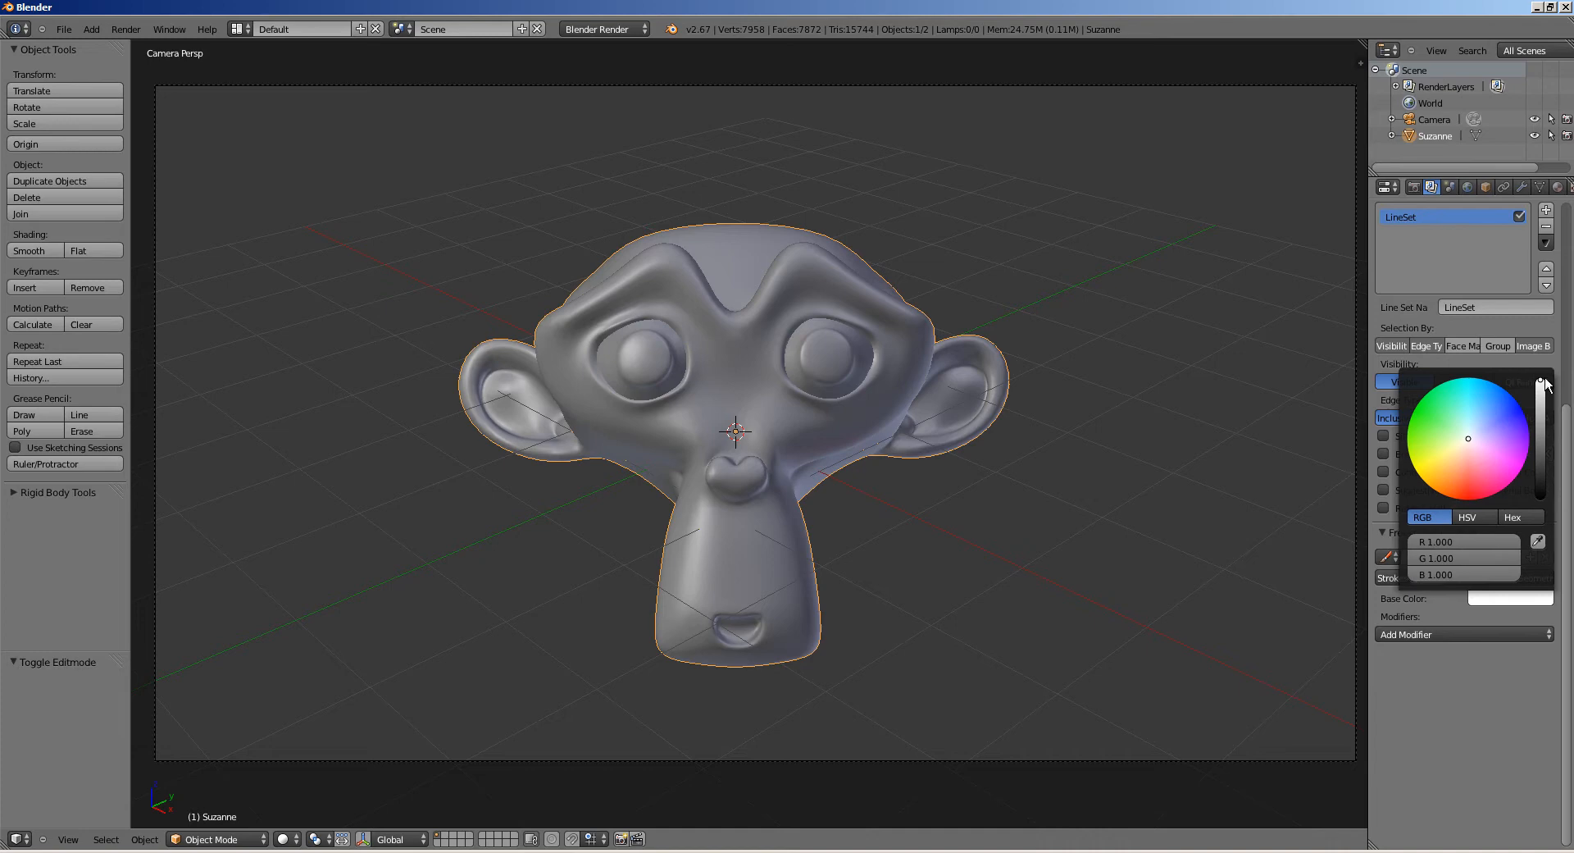
pyautogui.moveTo(1541, 382); pyautogui.dragTo(1541, 482)
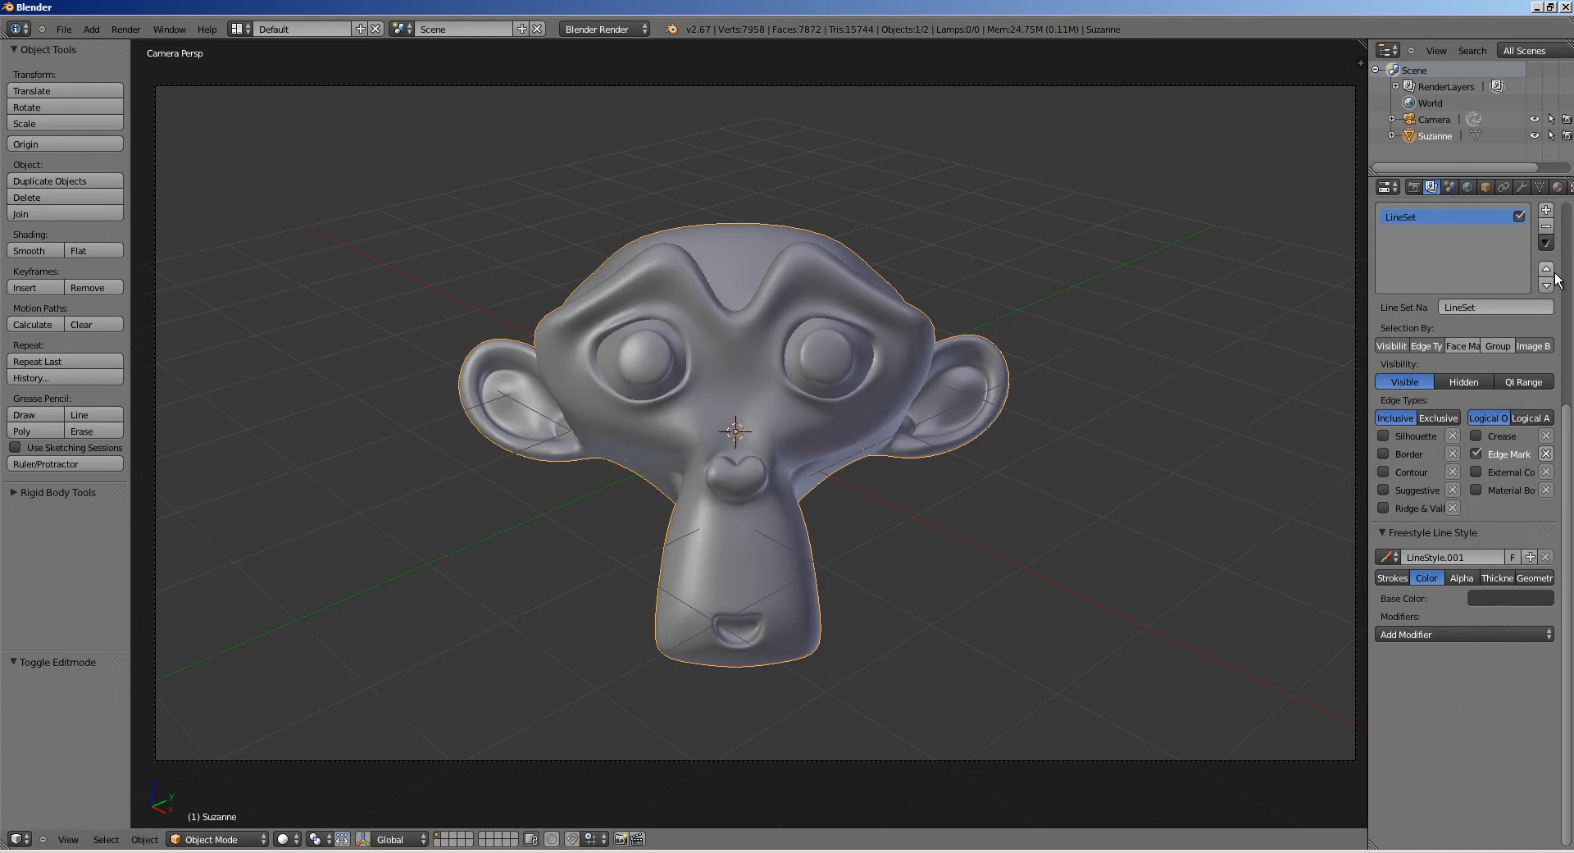
# Step: Render the camera view and inspect the wireframe lines across the monkey head up close
pyautogui.press('F12')
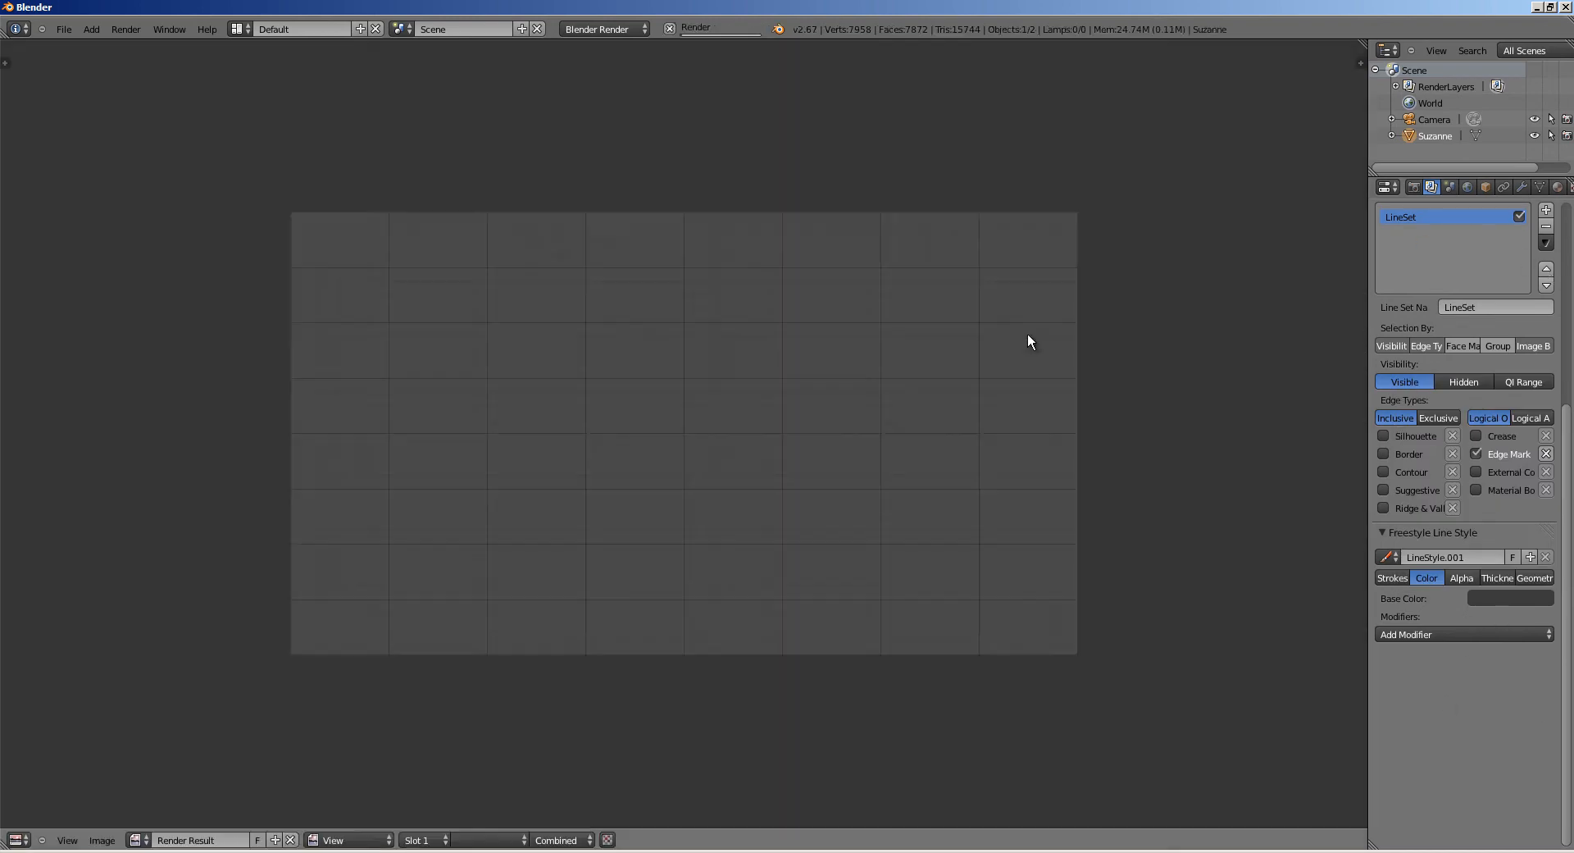
pyautogui.scroll(1, 676, 290)
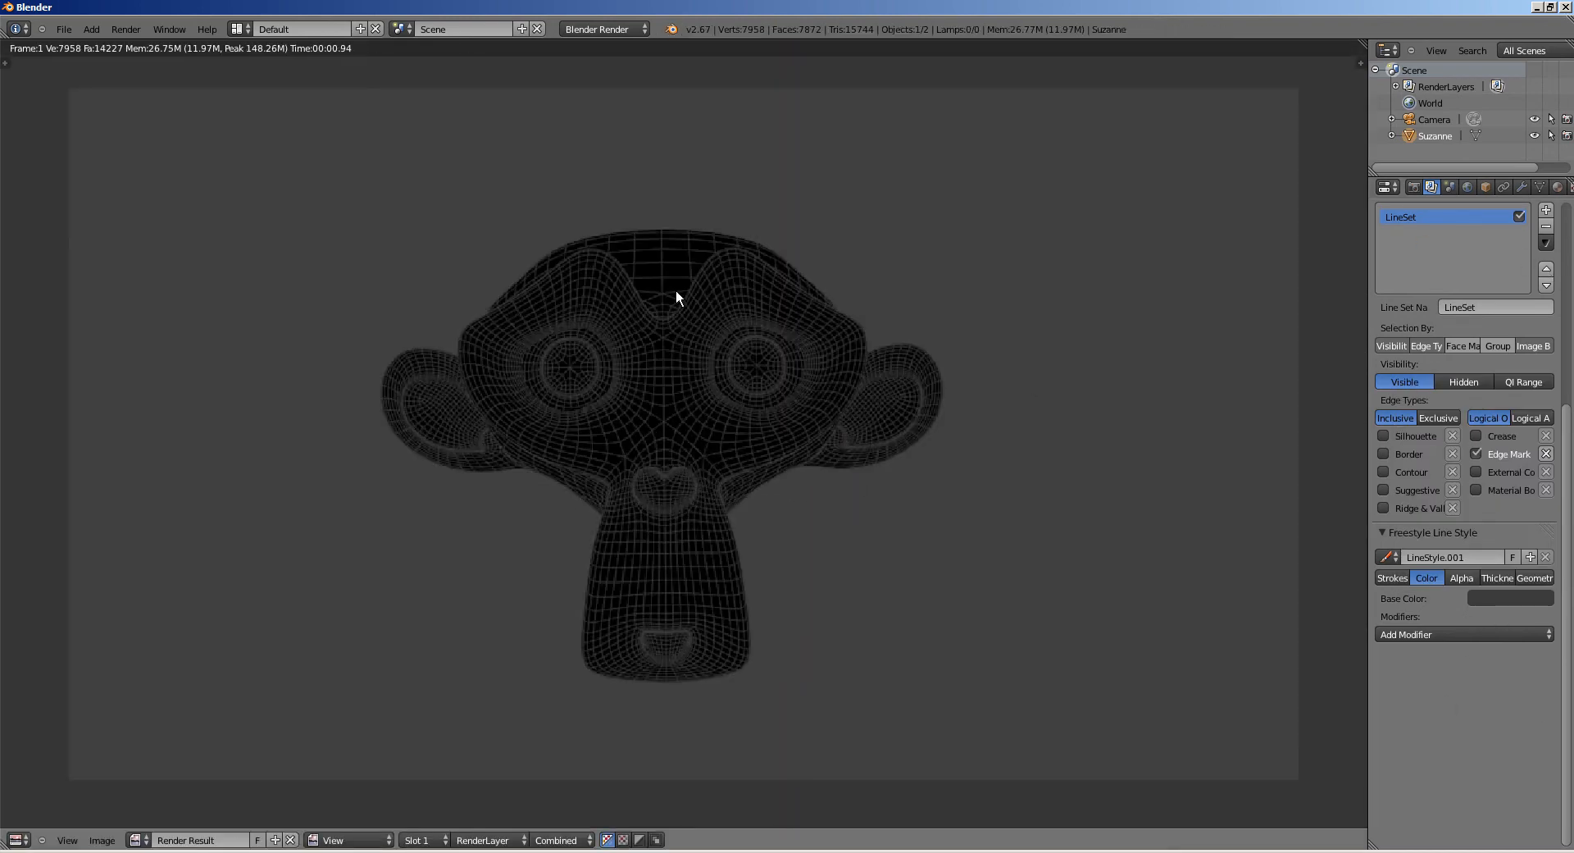
pyautogui.scroll(2, 711, 468)
pyautogui.scroll(1, 684, 470)
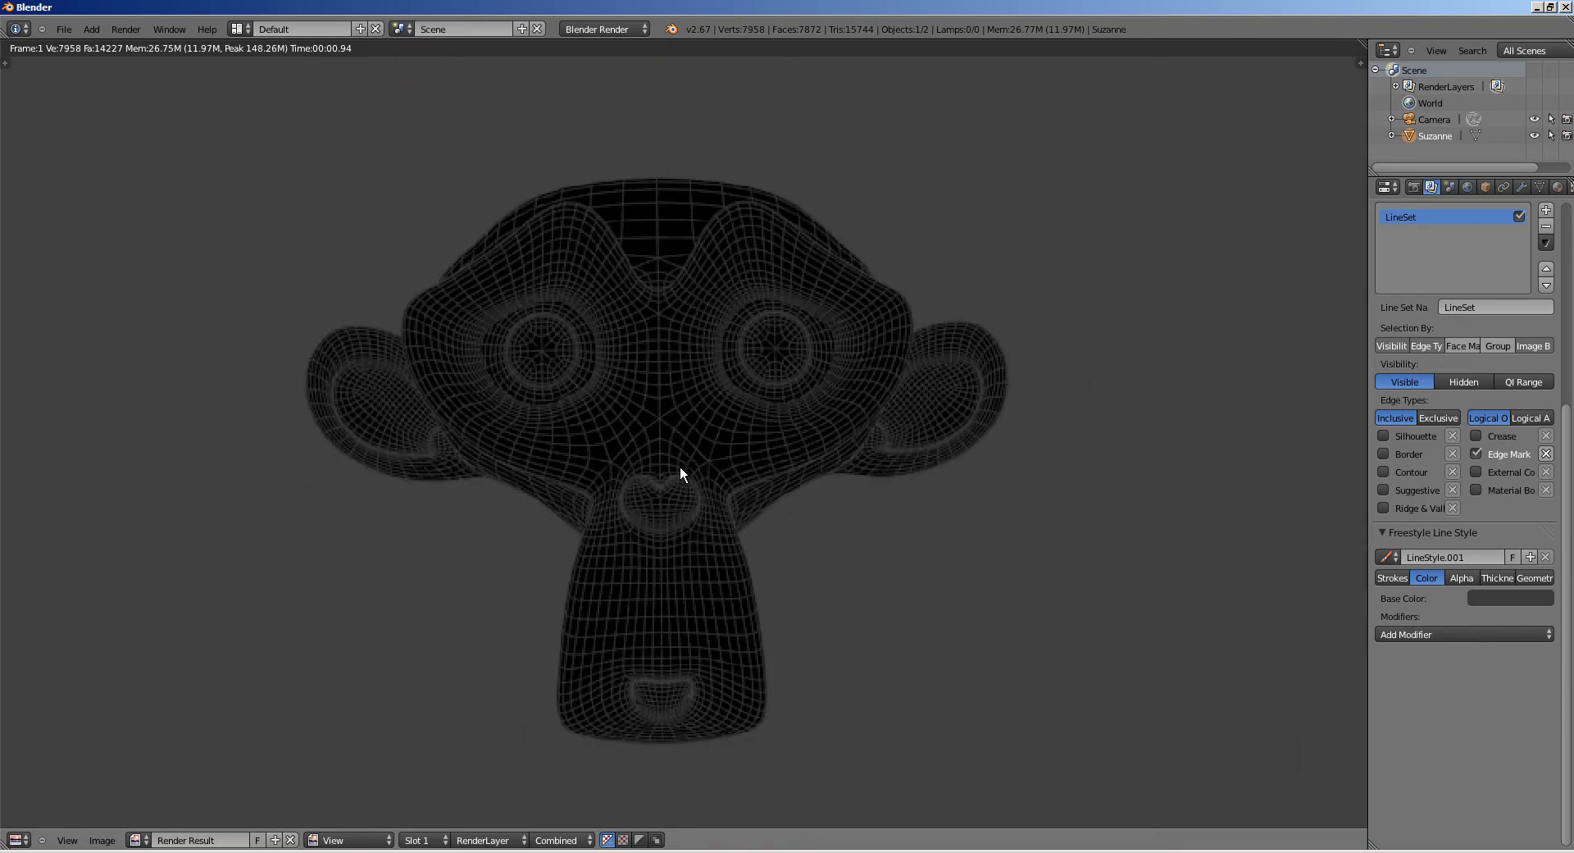
pyautogui.scroll(-3, 636, 422)
pyautogui.scroll(1, 646, 328)
pyautogui.scroll(-1, 633, 477)
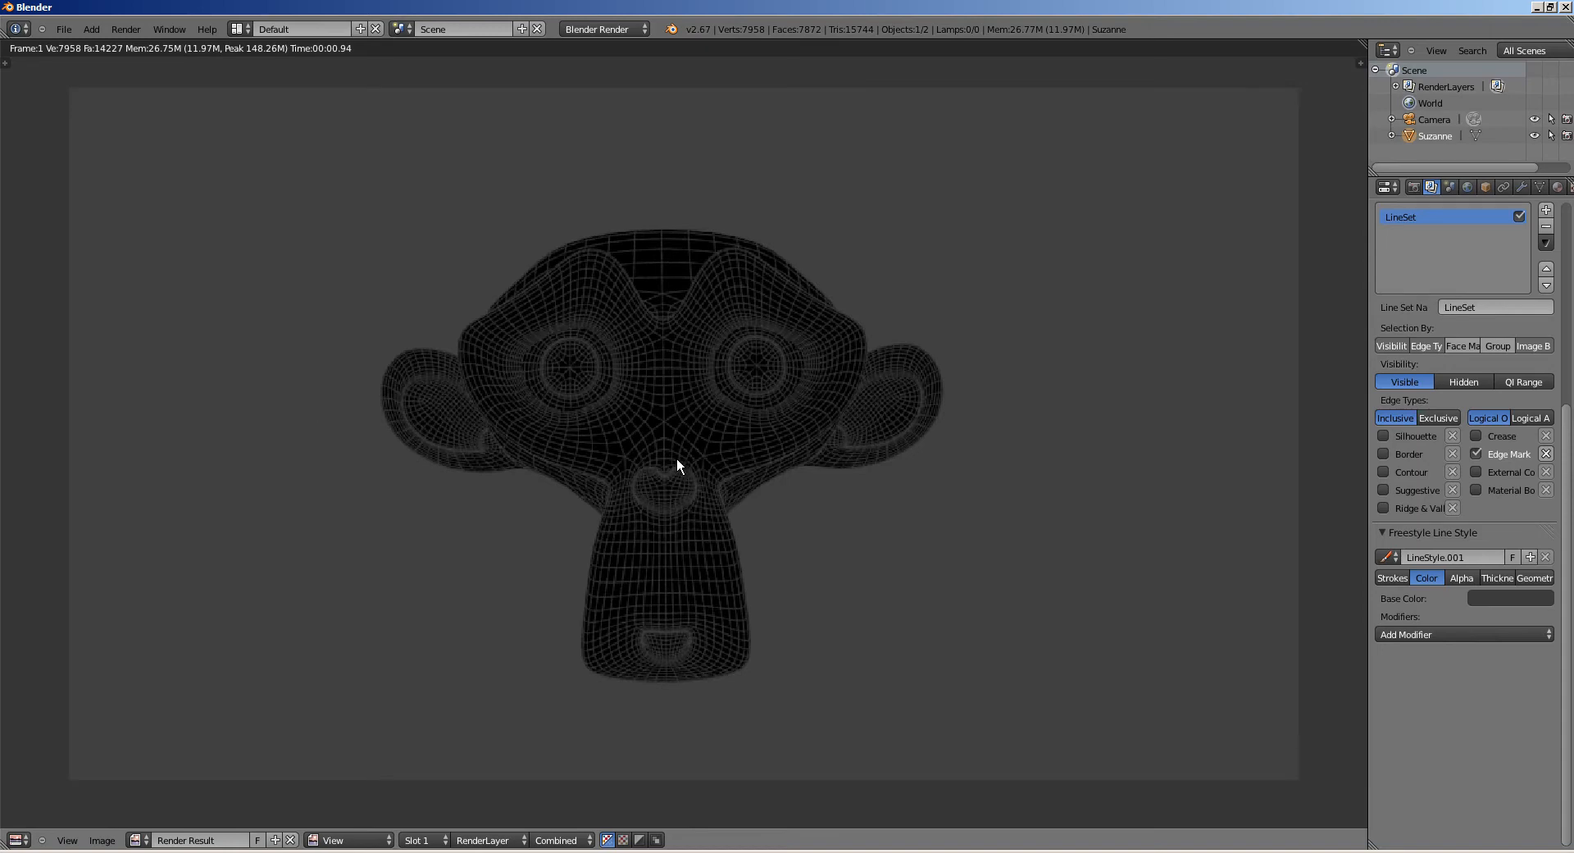
pyautogui.scroll(1, 726, 396)
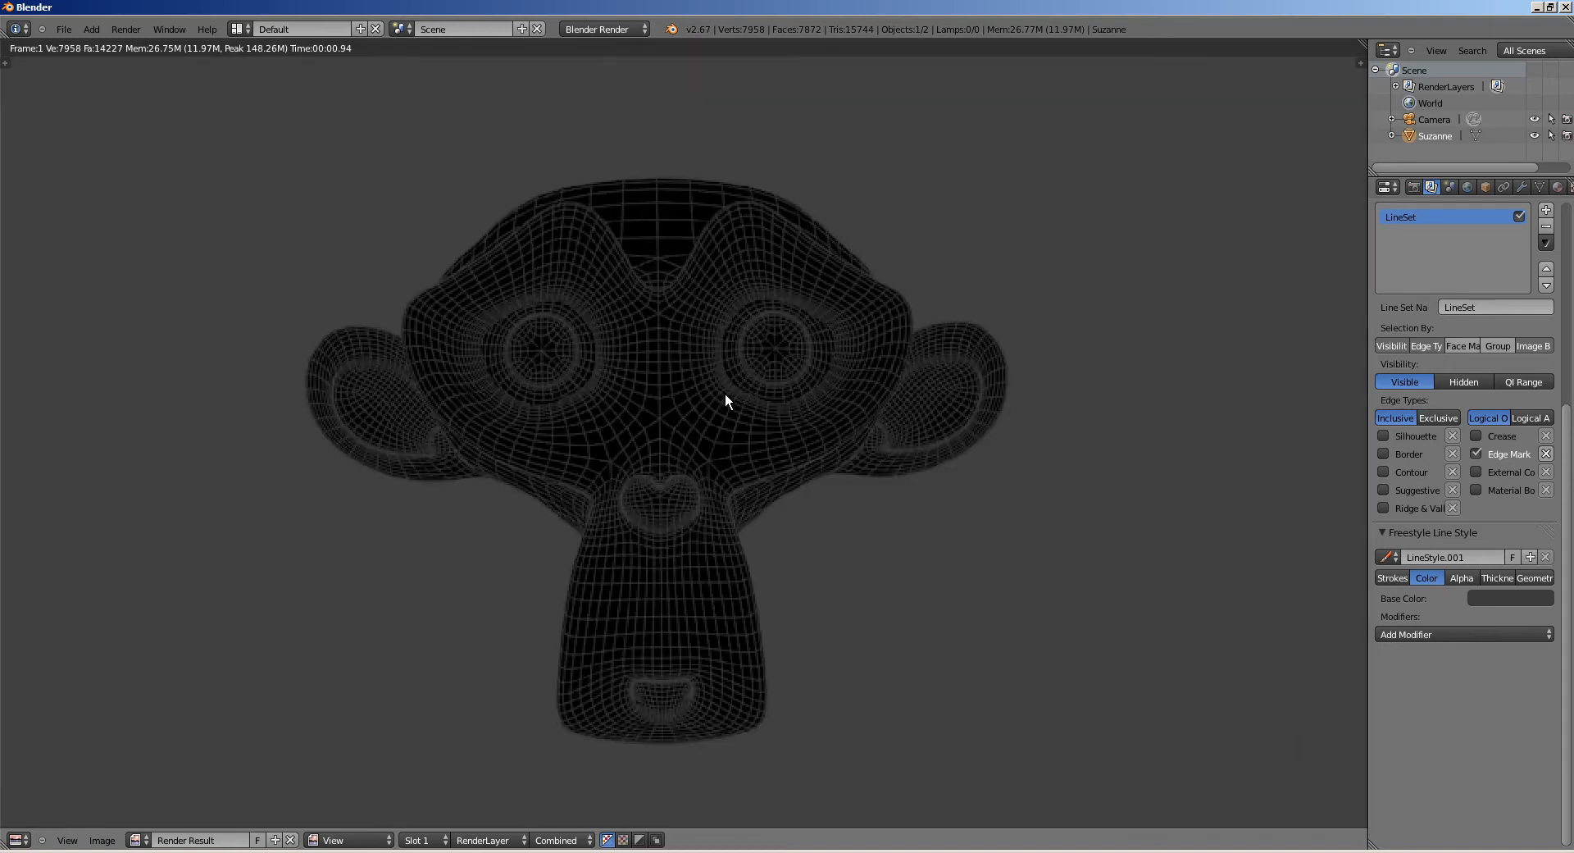
# Step: Return to the 3D view and enable Blend Sky and Ambient Occlusion in the world settings
pyautogui.click(16, 839)
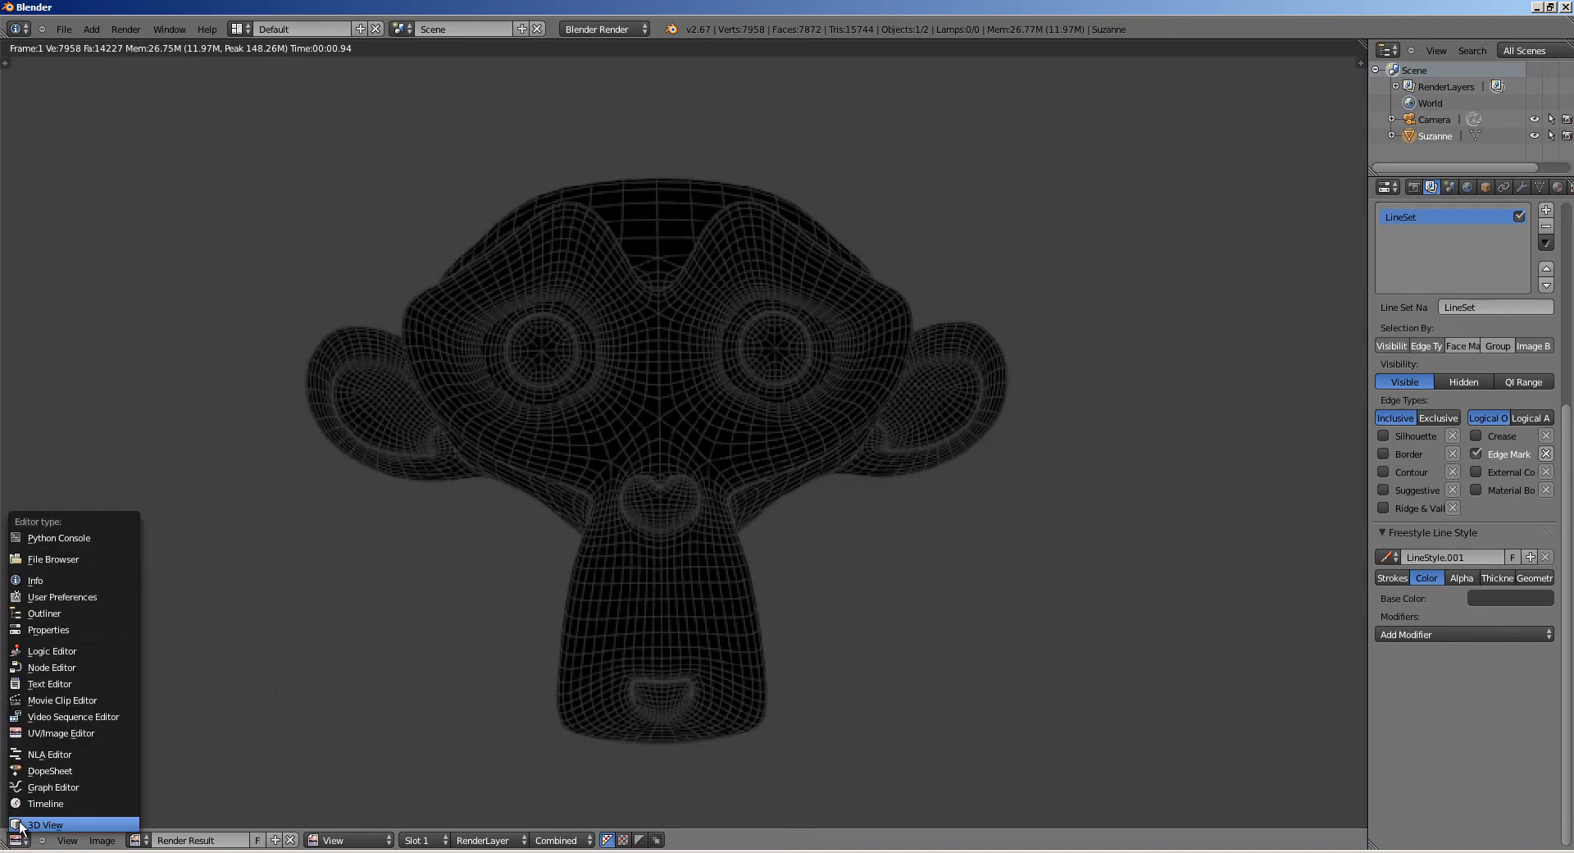
pyautogui.click(32, 828)
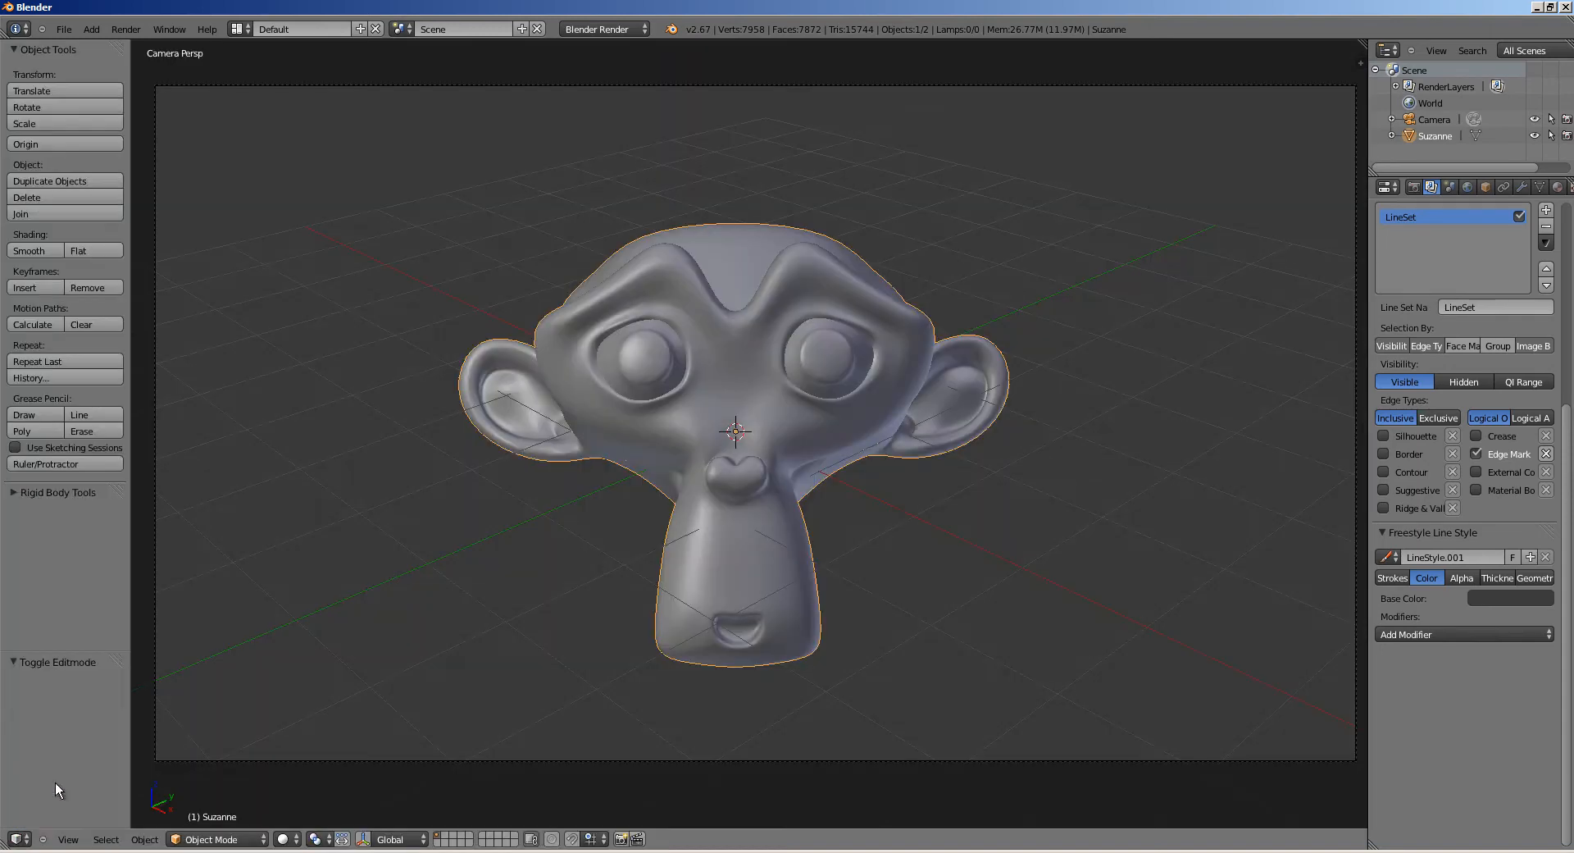
pyautogui.click(1468, 189)
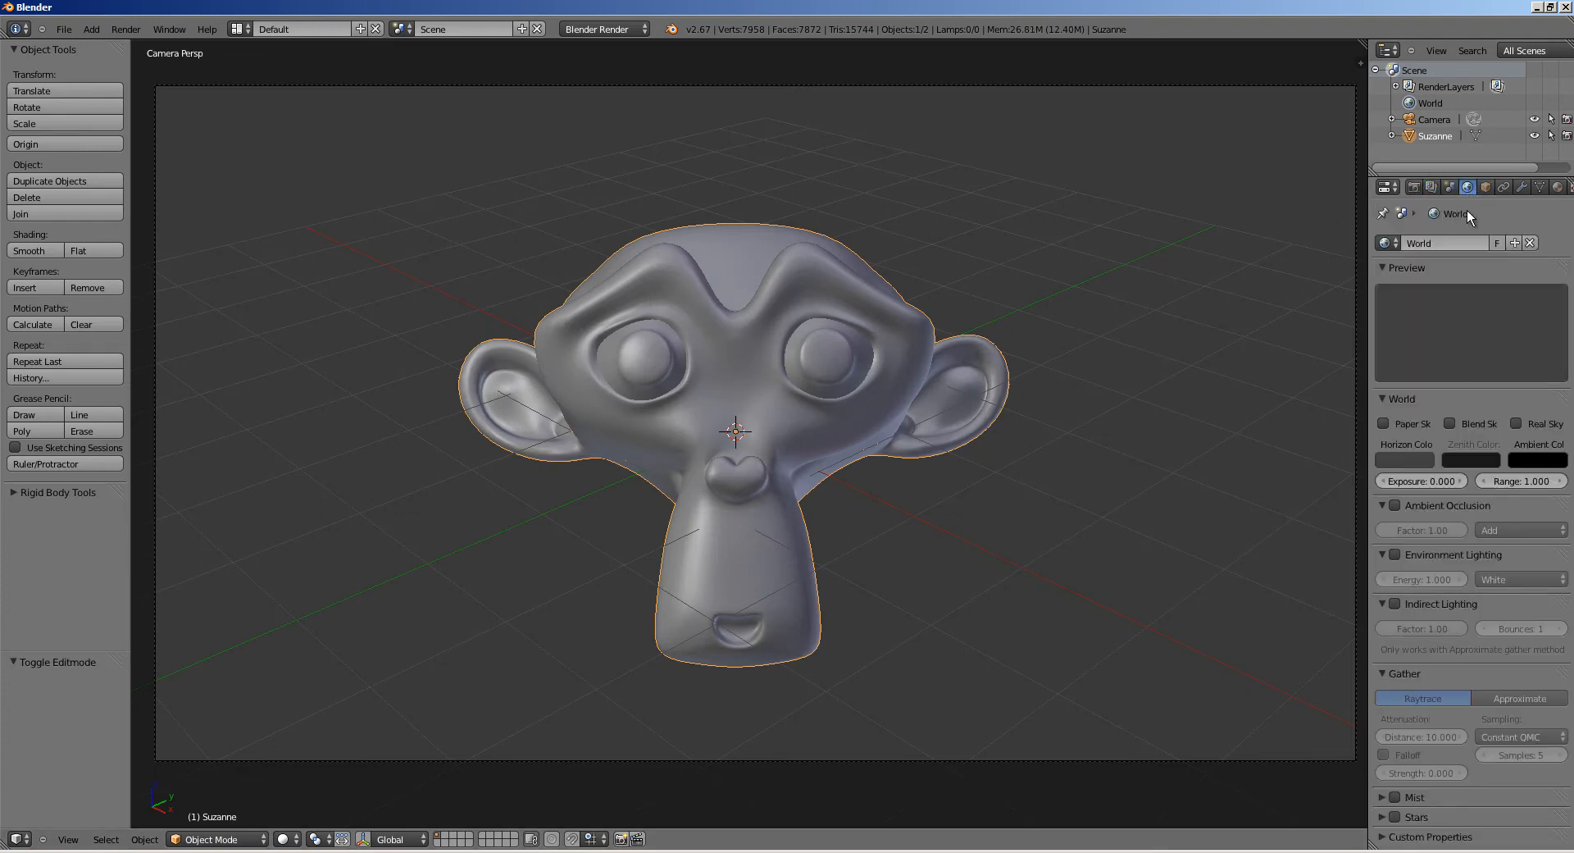
pyautogui.click(1451, 423)
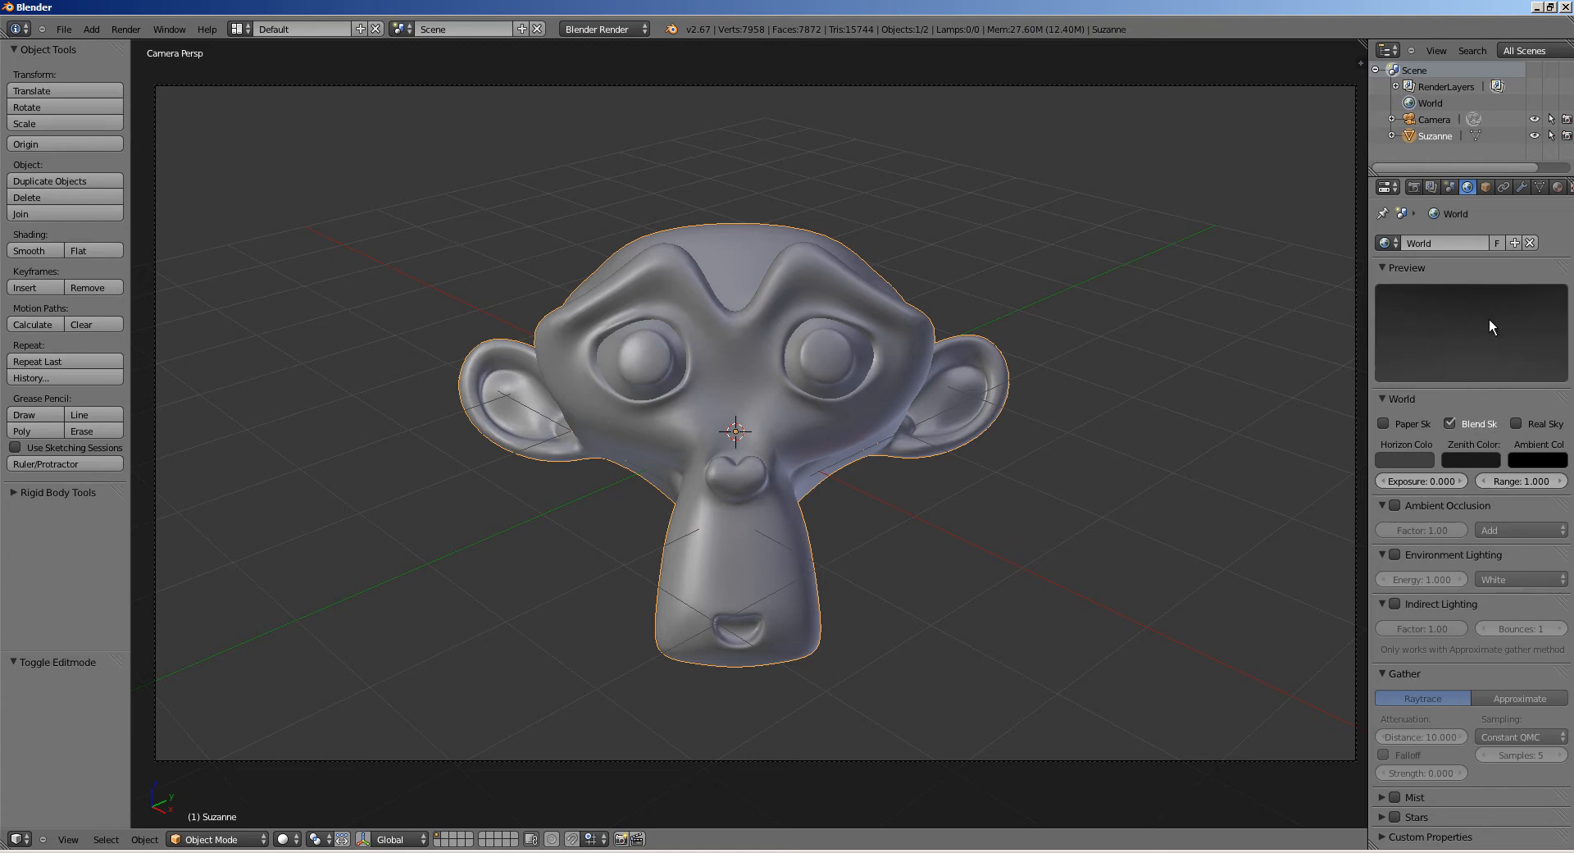
pyautogui.click(1398, 505)
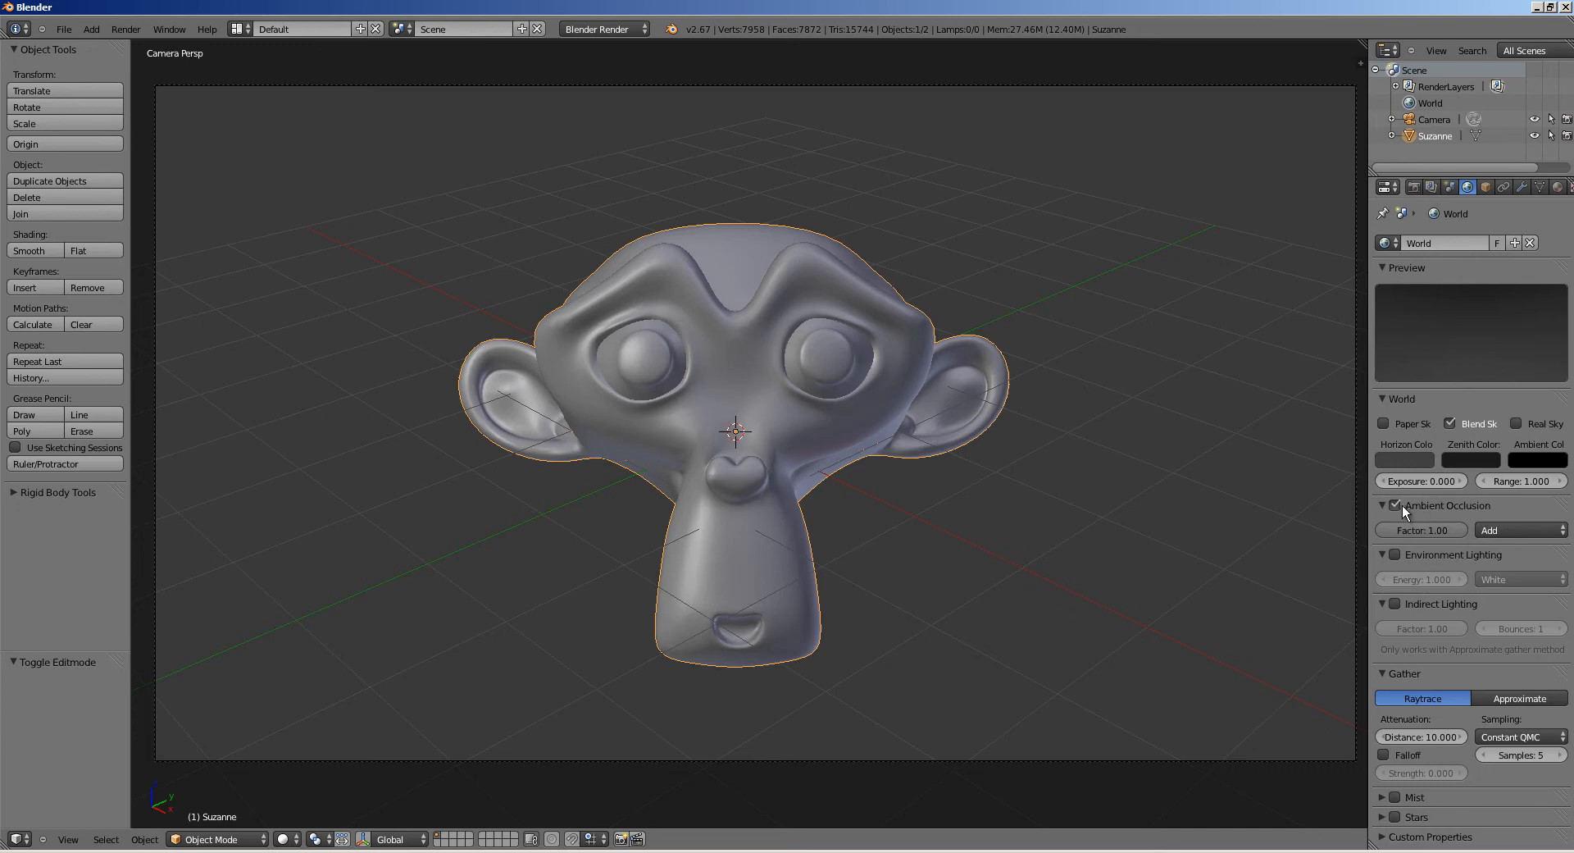
# Step: Render the camera view with ambient occlusion and check the whole image
pyautogui.press('F12')
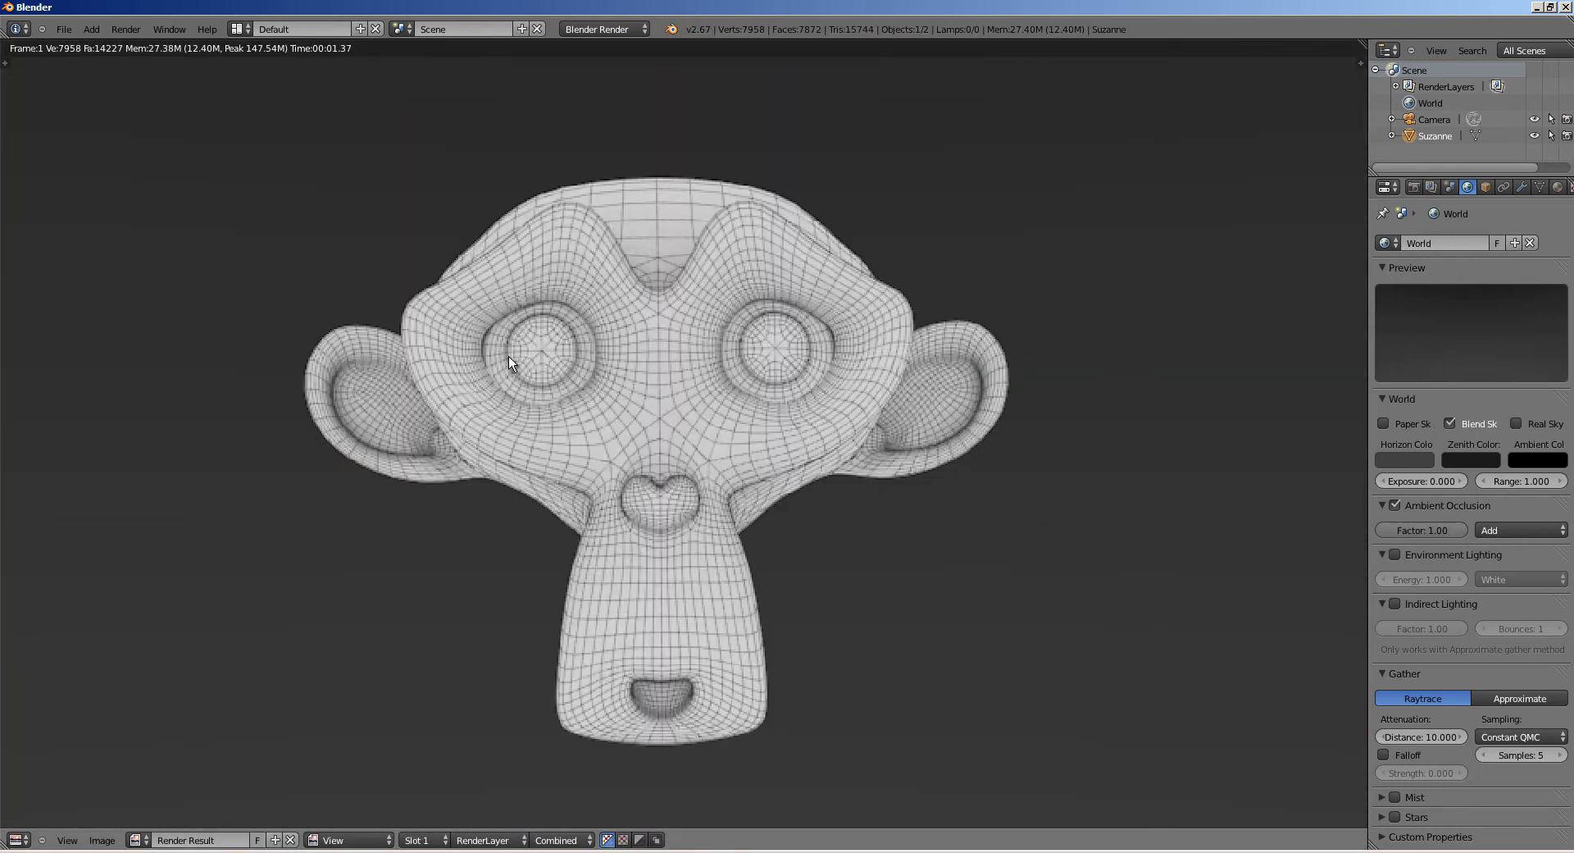
pyautogui.scroll(-1, 507, 365)
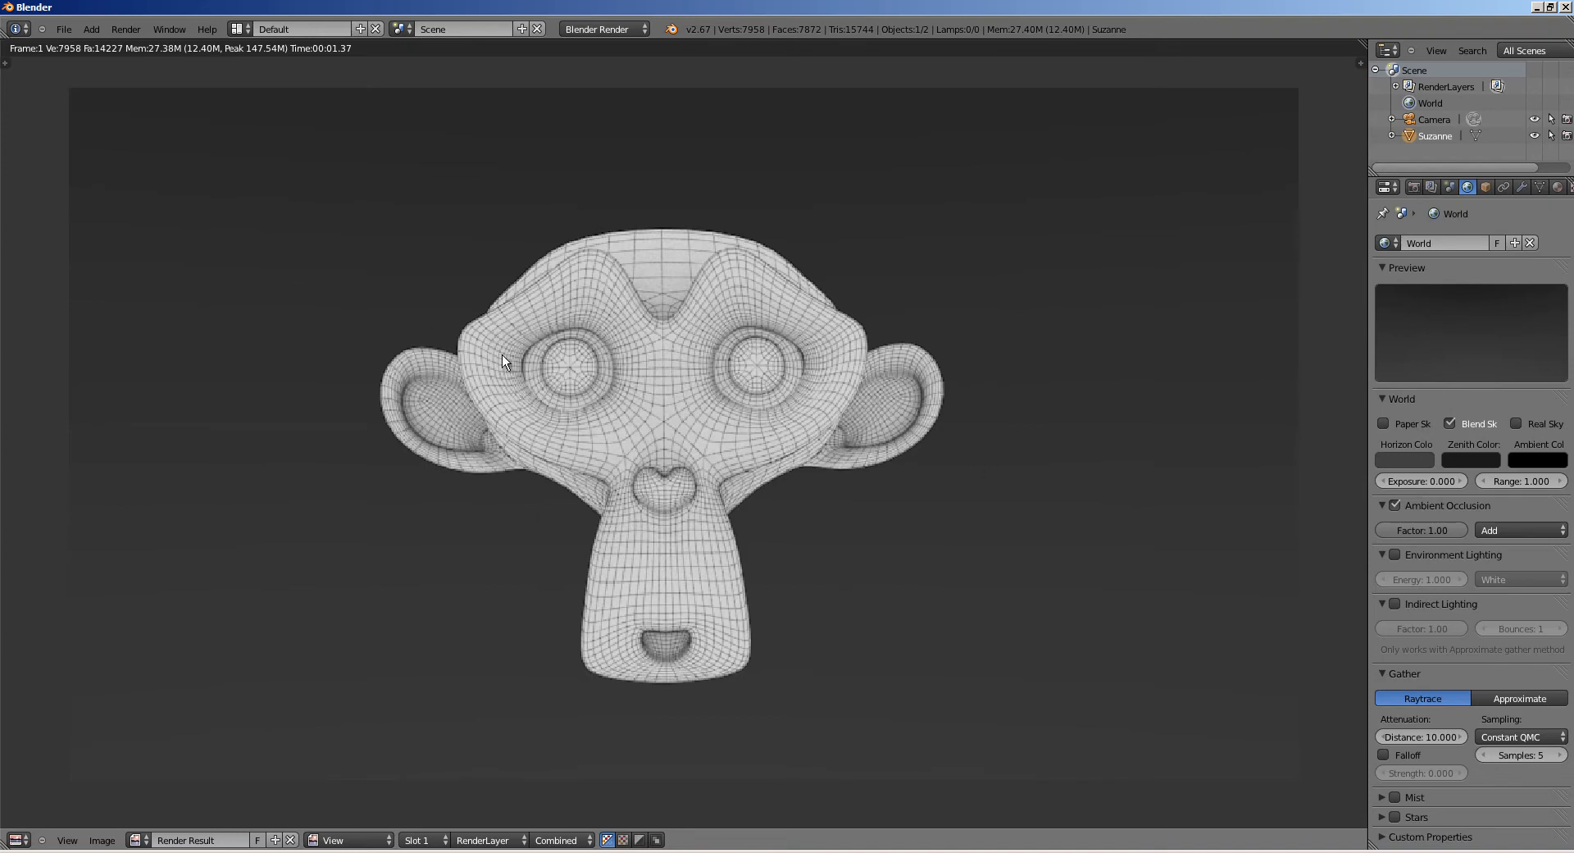
pyautogui.scroll(1, 595, 425)
# Step: Deselect Suzanne in the 3D view and examine the scene from outside the camera, ending in camera view
pyautogui.click(18, 840)
pyautogui.click(49, 824)
pyautogui.press('a')
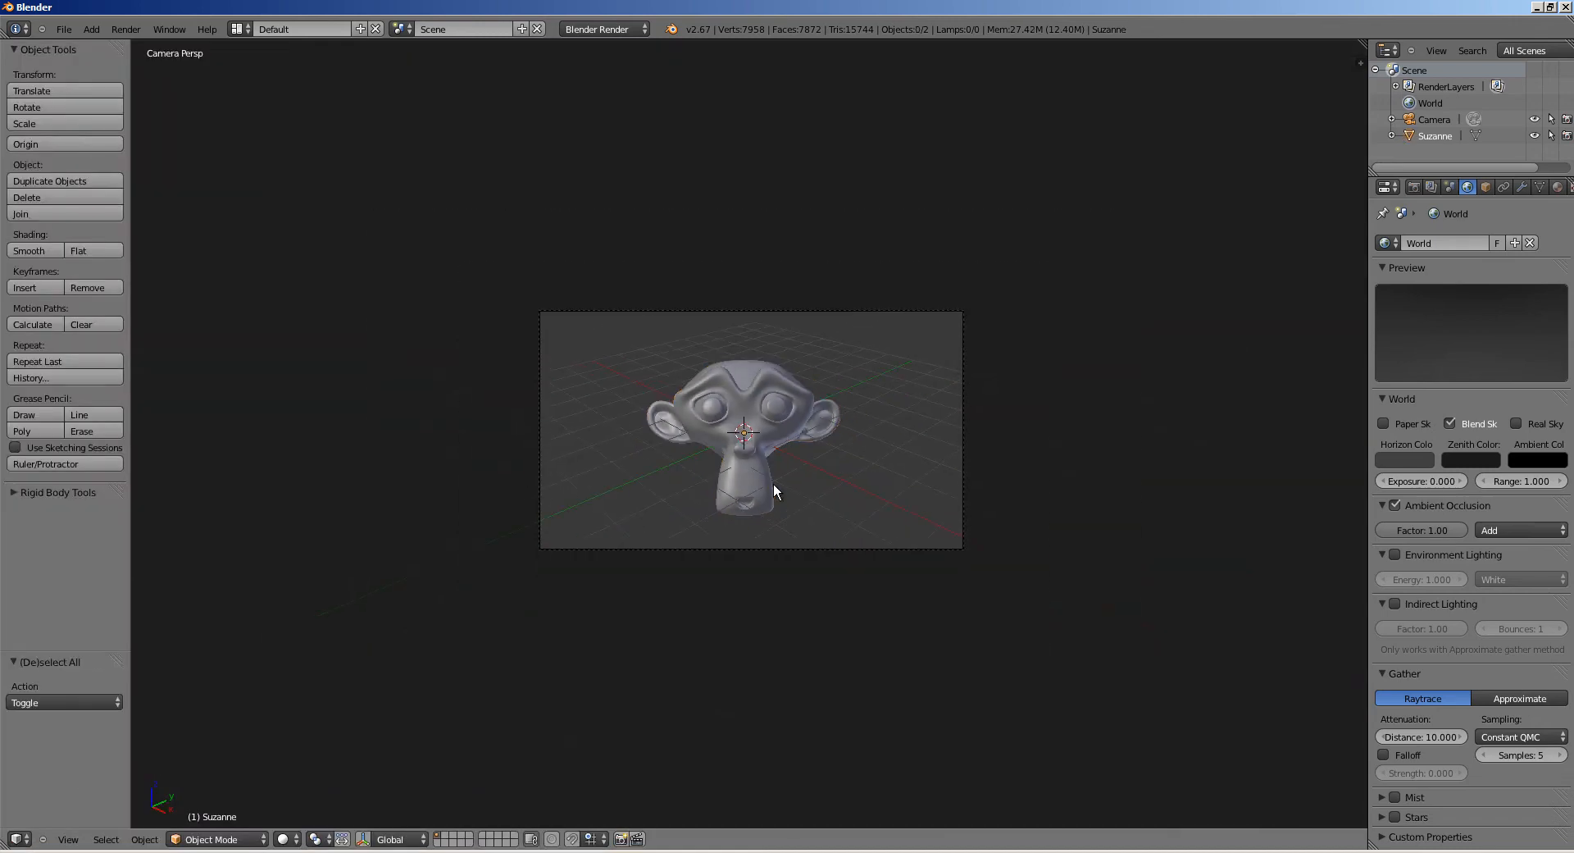
pyautogui.moveTo(774, 482); pyautogui.dragTo(1281, 418, button='middle')
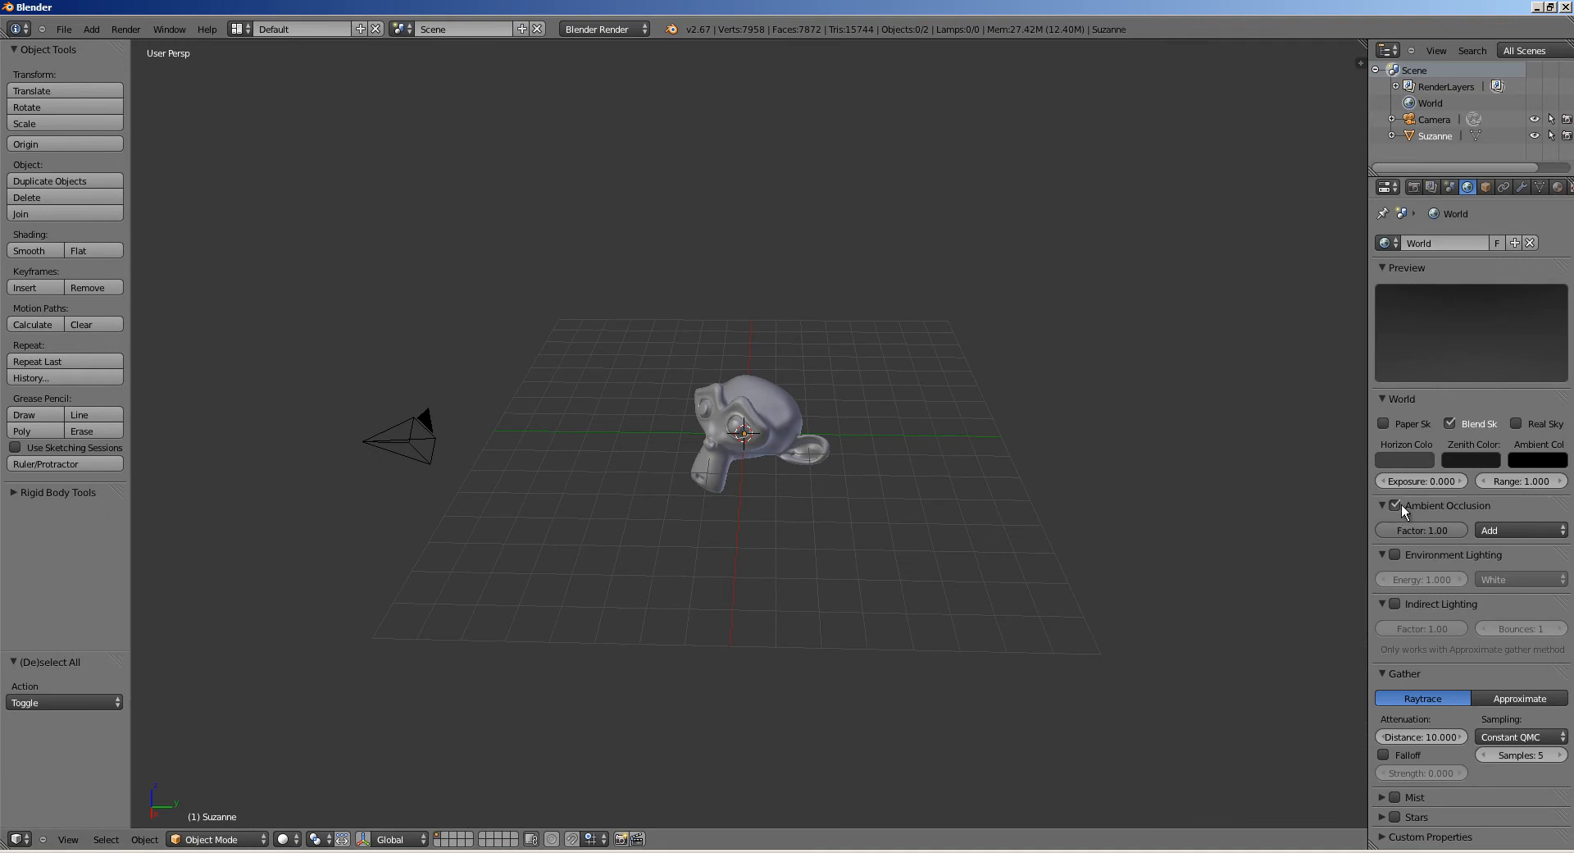
pyautogui.moveTo(761, 471); pyautogui.dragTo(738, 425, button='middle')
pyautogui.scroll(2, 737, 426)
pyautogui.press('KP_0')
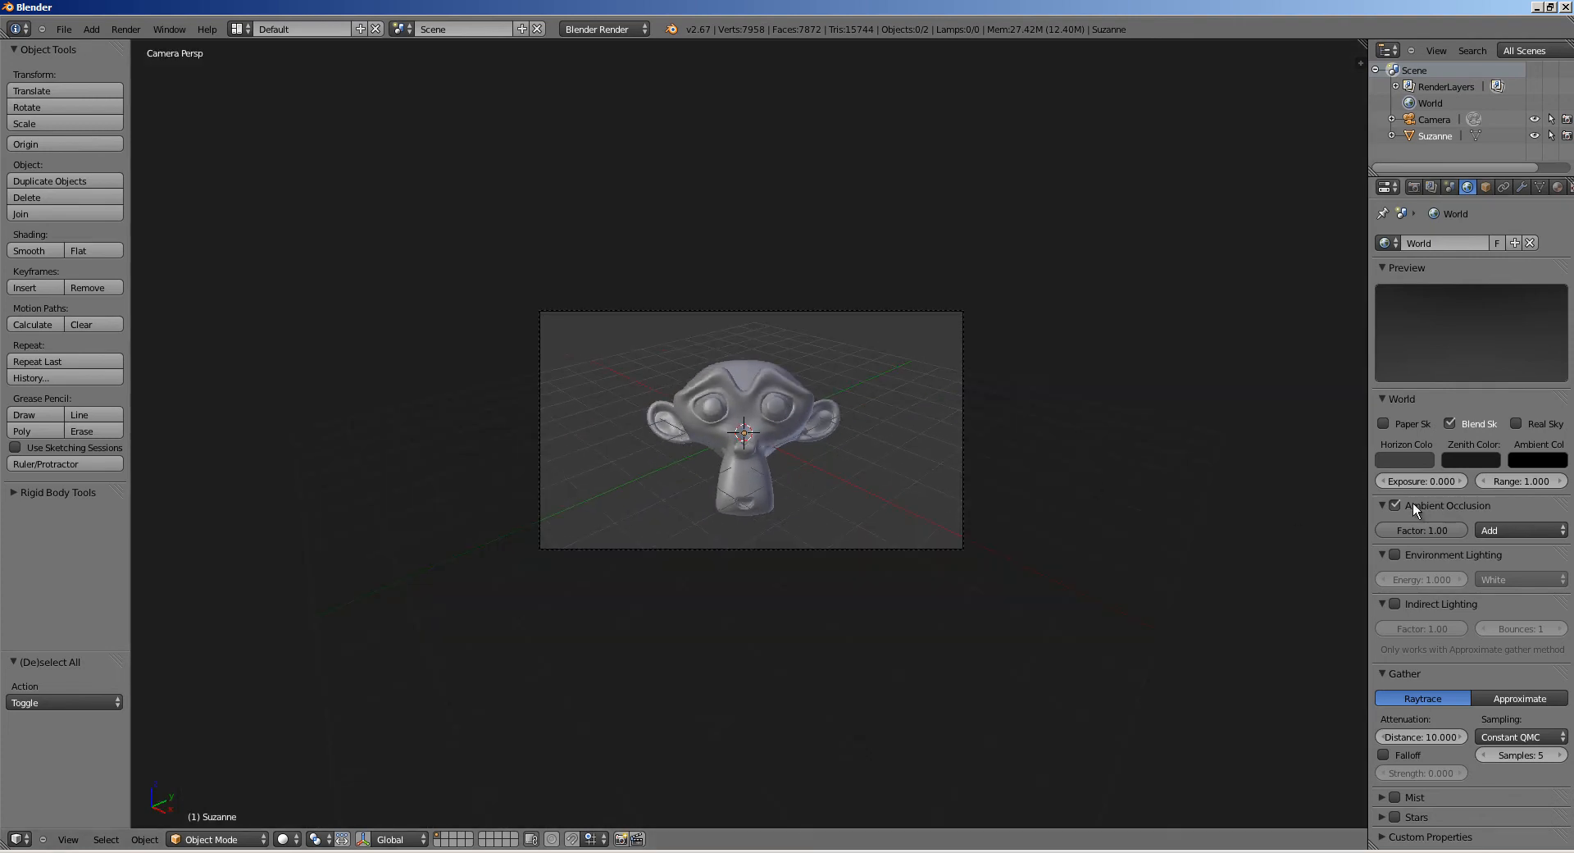
# Step: Set the world's gather samples to 10 and render again to inspect the ambient occlusion shading up close
pyautogui.click(1538, 757)
pyautogui.write('10')
pyautogui.scroll(6, 961, 411)
pyautogui.press('F12')
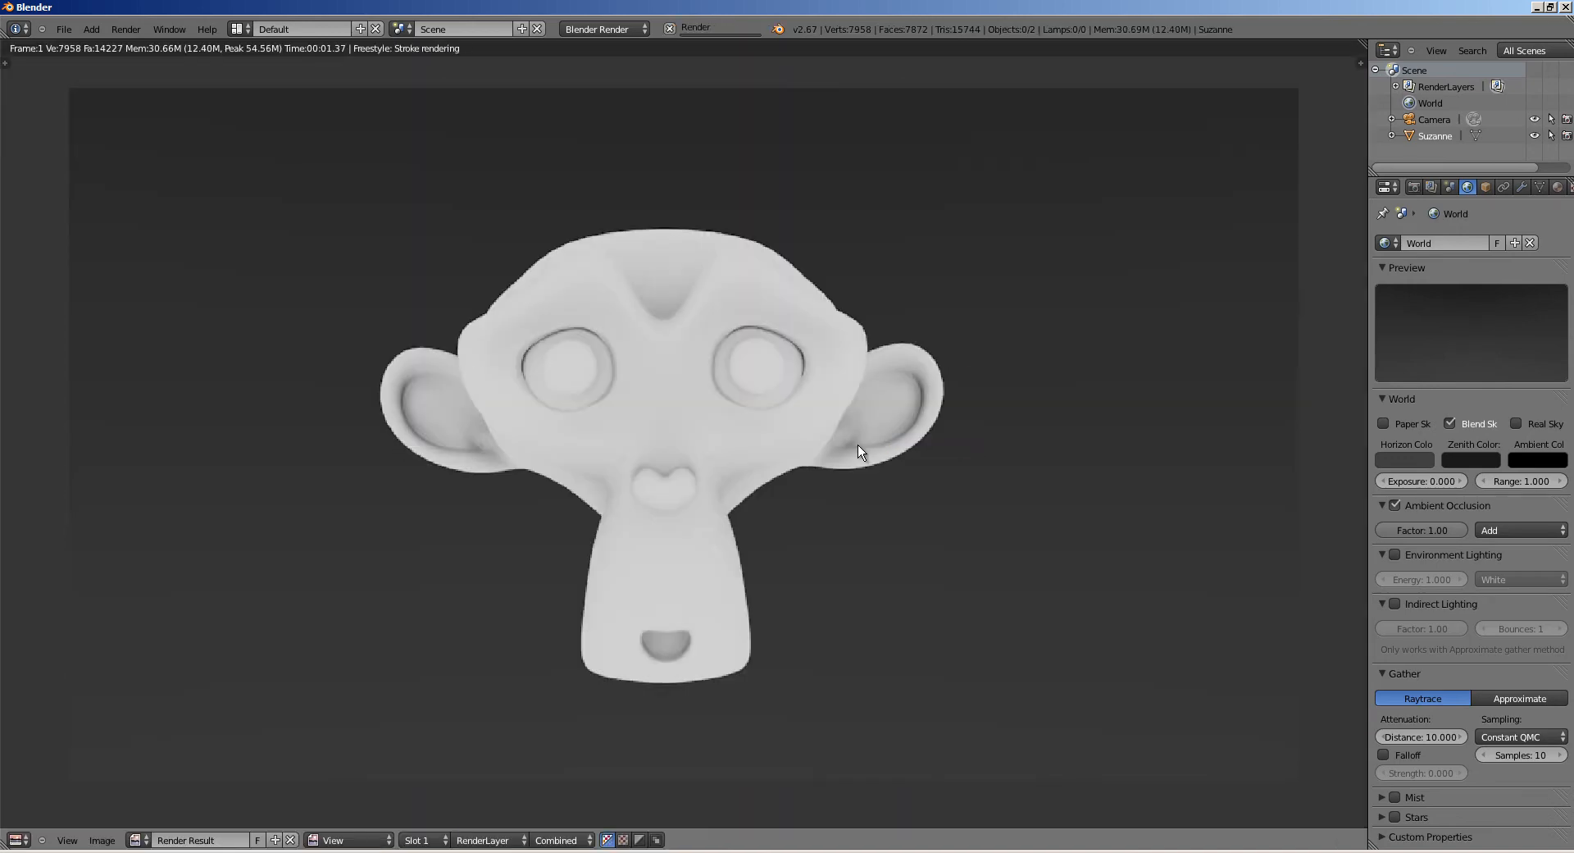
pyautogui.scroll(3, 818, 447)
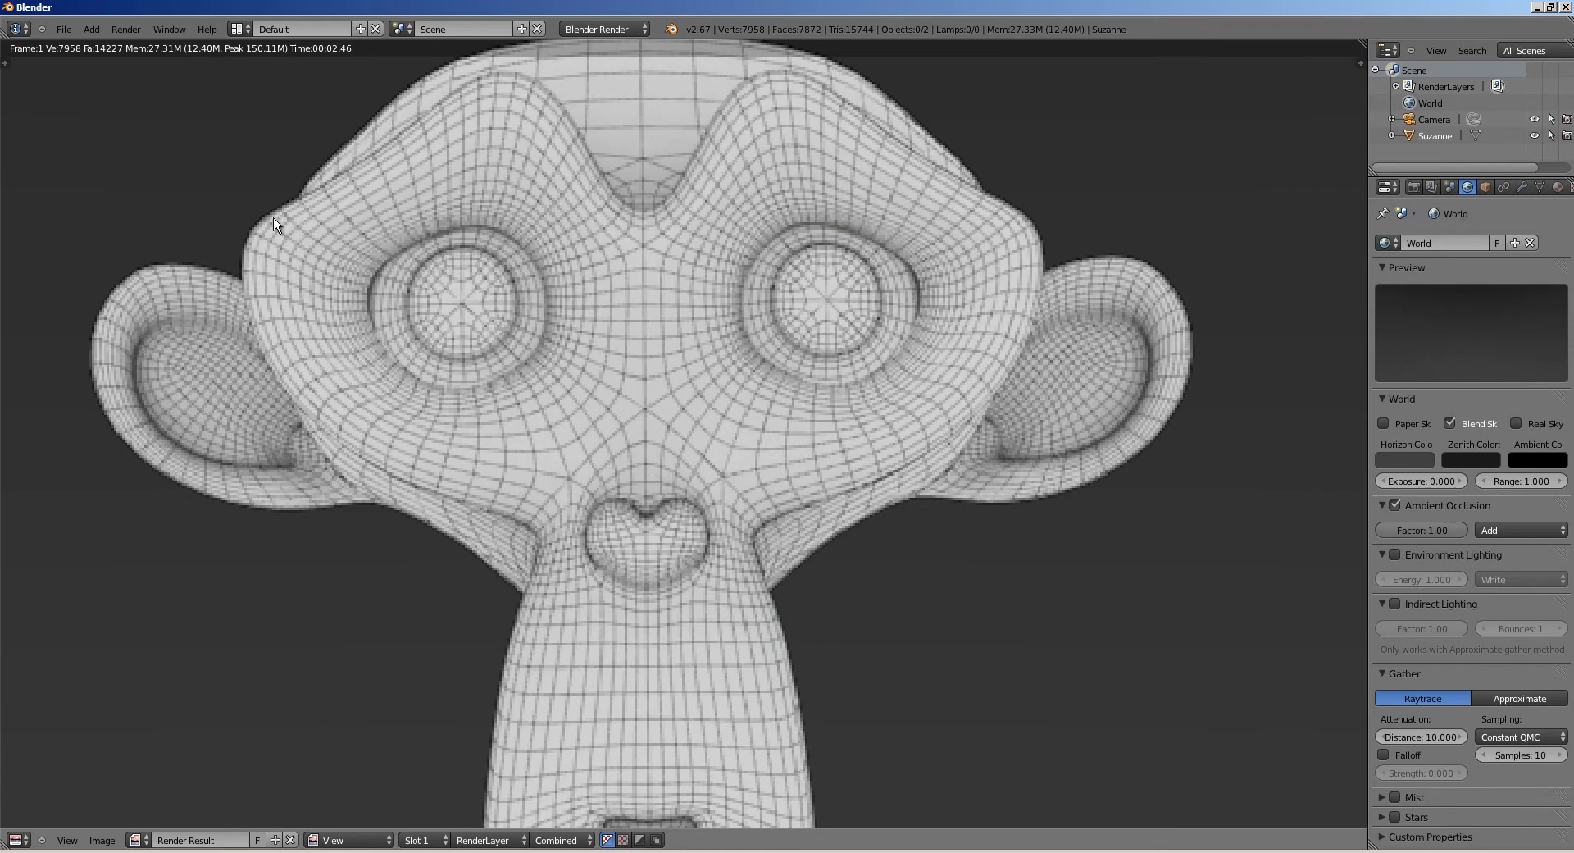
pyautogui.scroll(-2, 390, 270)
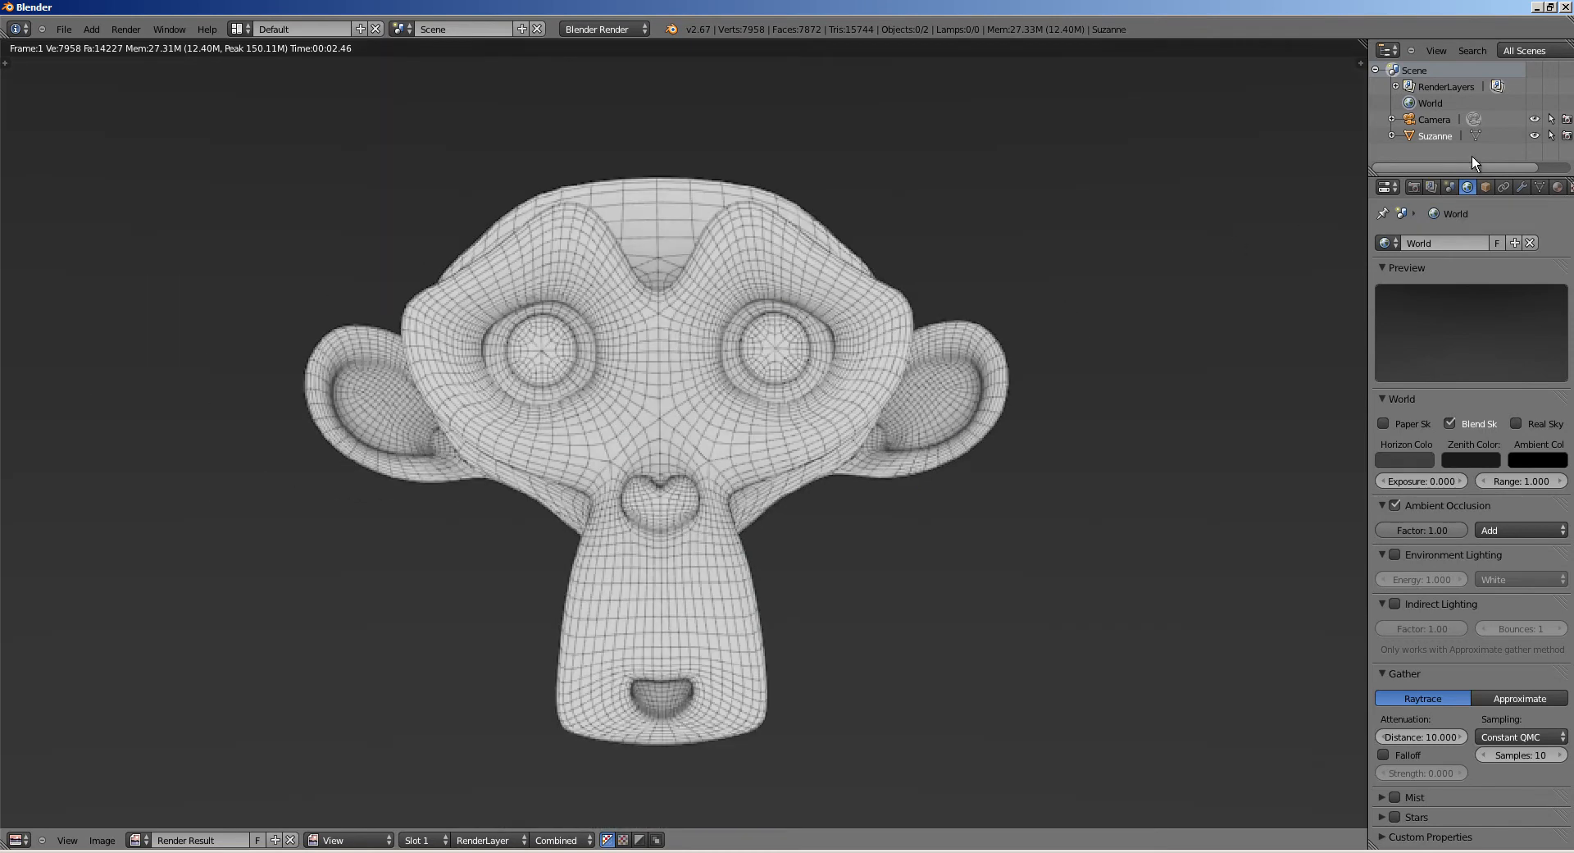
# Step: Set the render's anti-aliasing to 16 samples and its resolution scale to 100%
pyautogui.click(1412, 188)
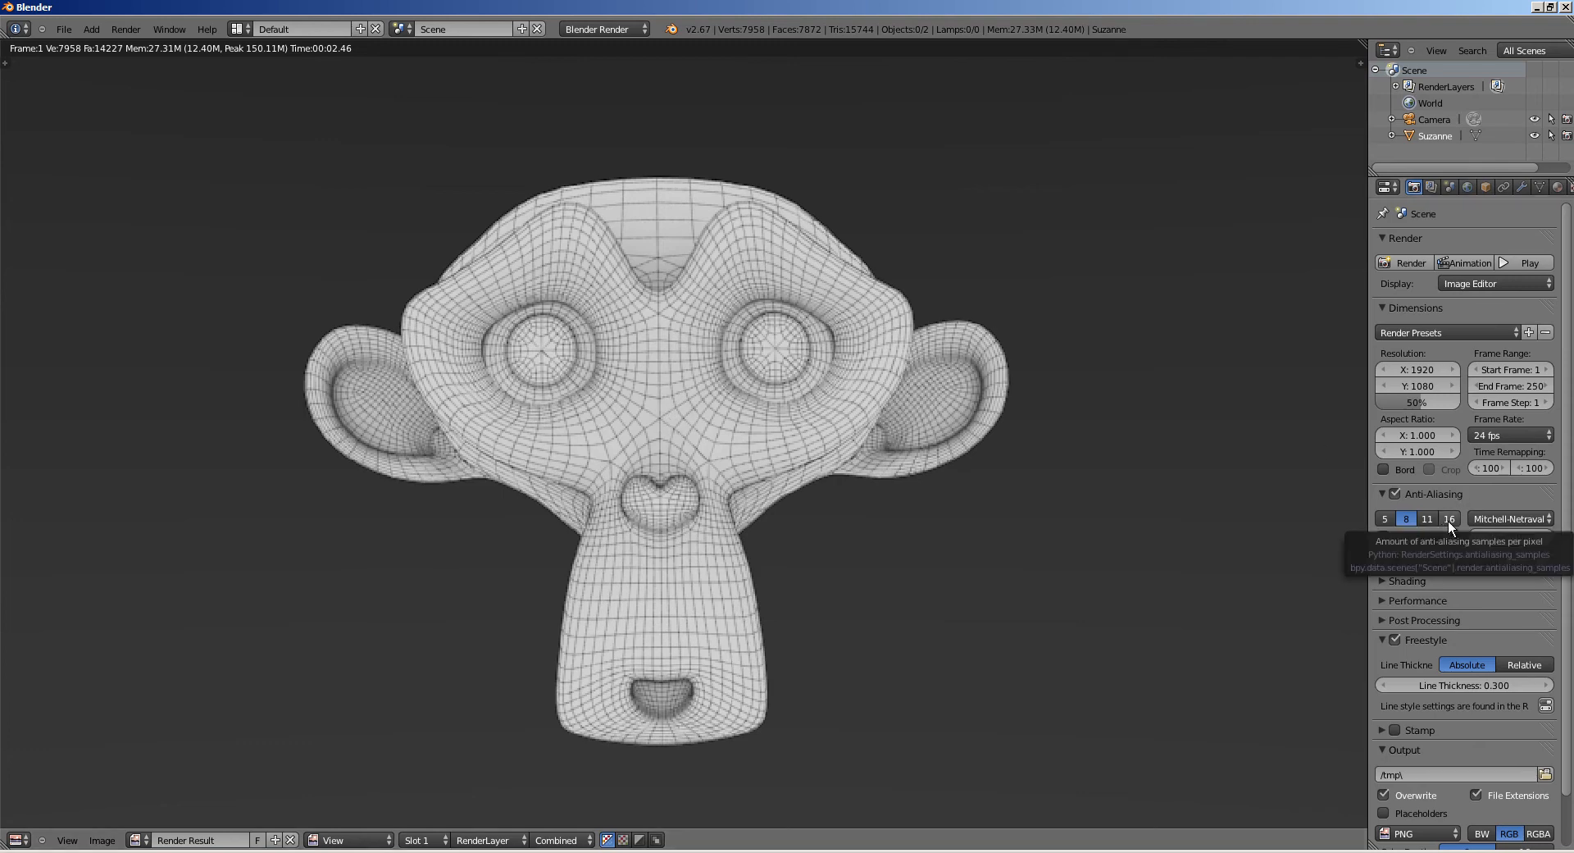
pyautogui.scroll(-1, 710, 303)
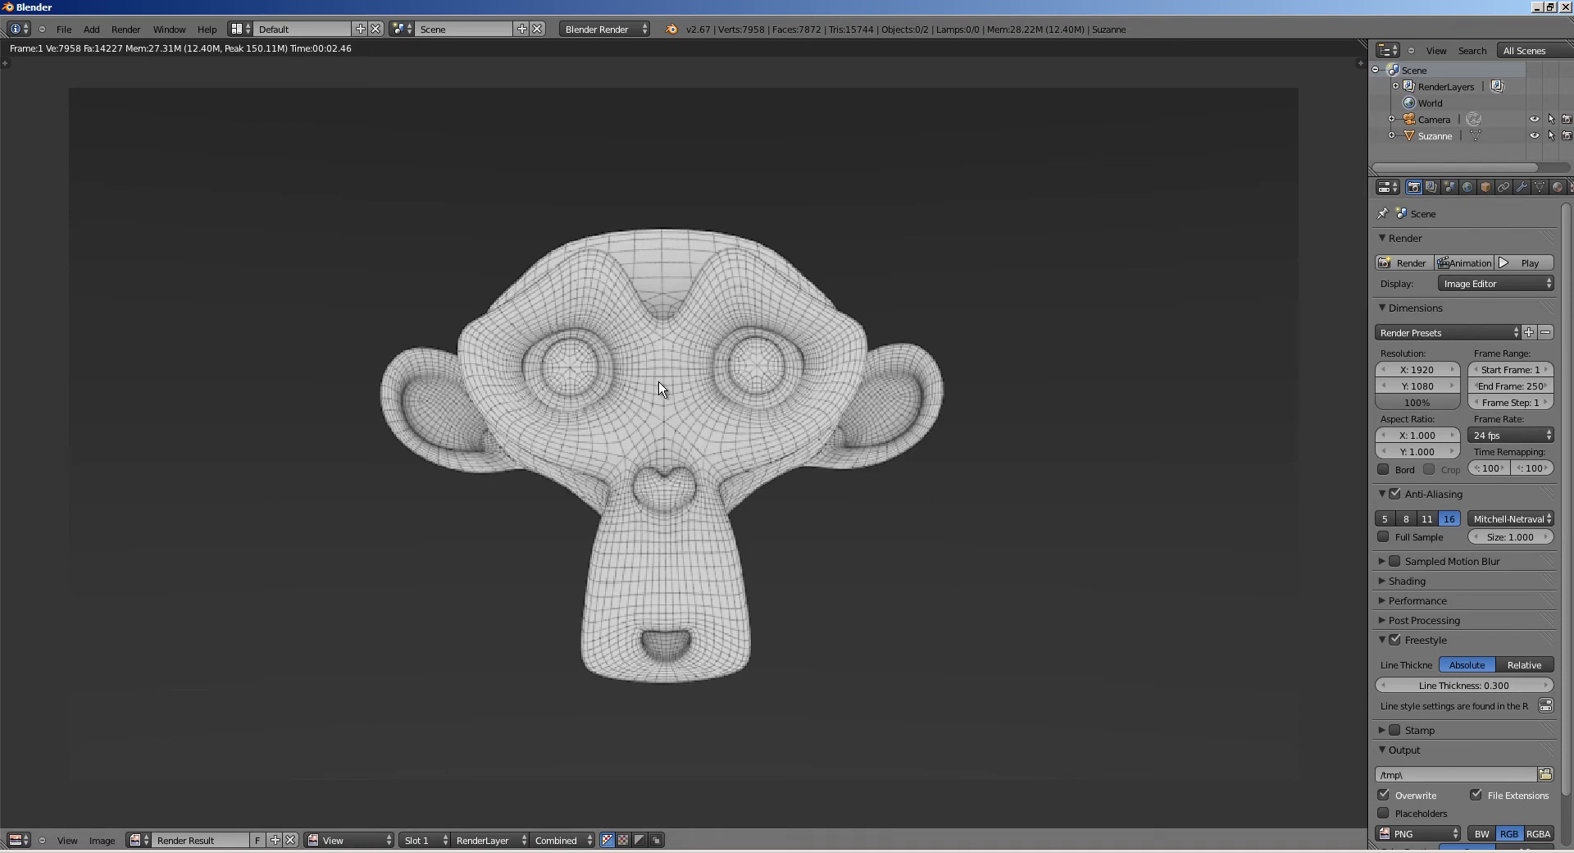
pyautogui.scroll(-1, 659, 382)
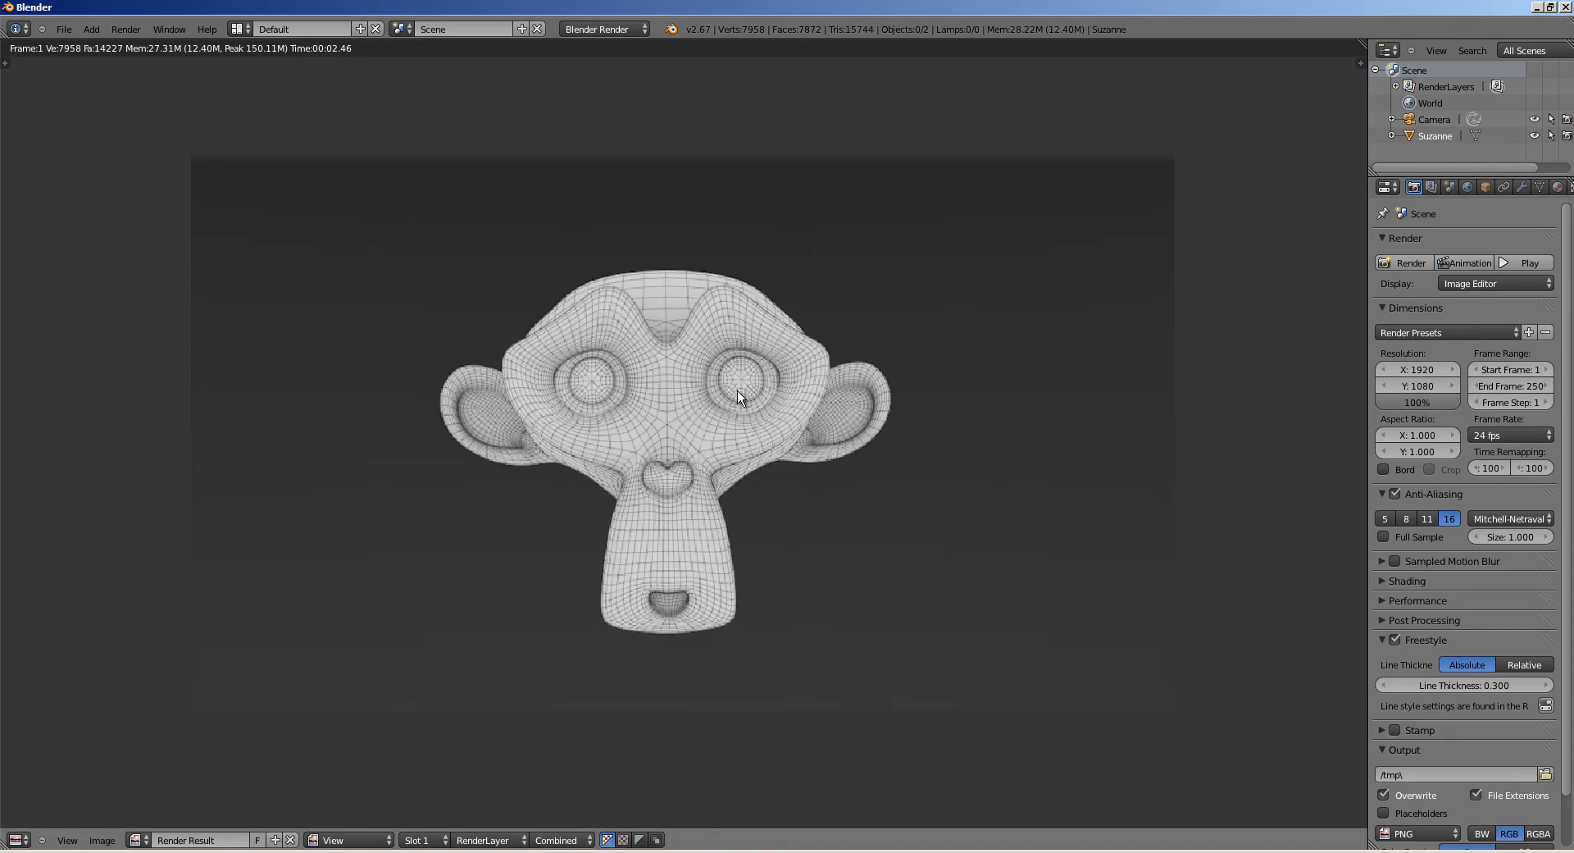
# Step: Render the full-resolution image and inspect the wireframe lines on the face and ears up close
pyautogui.click(1405, 263)
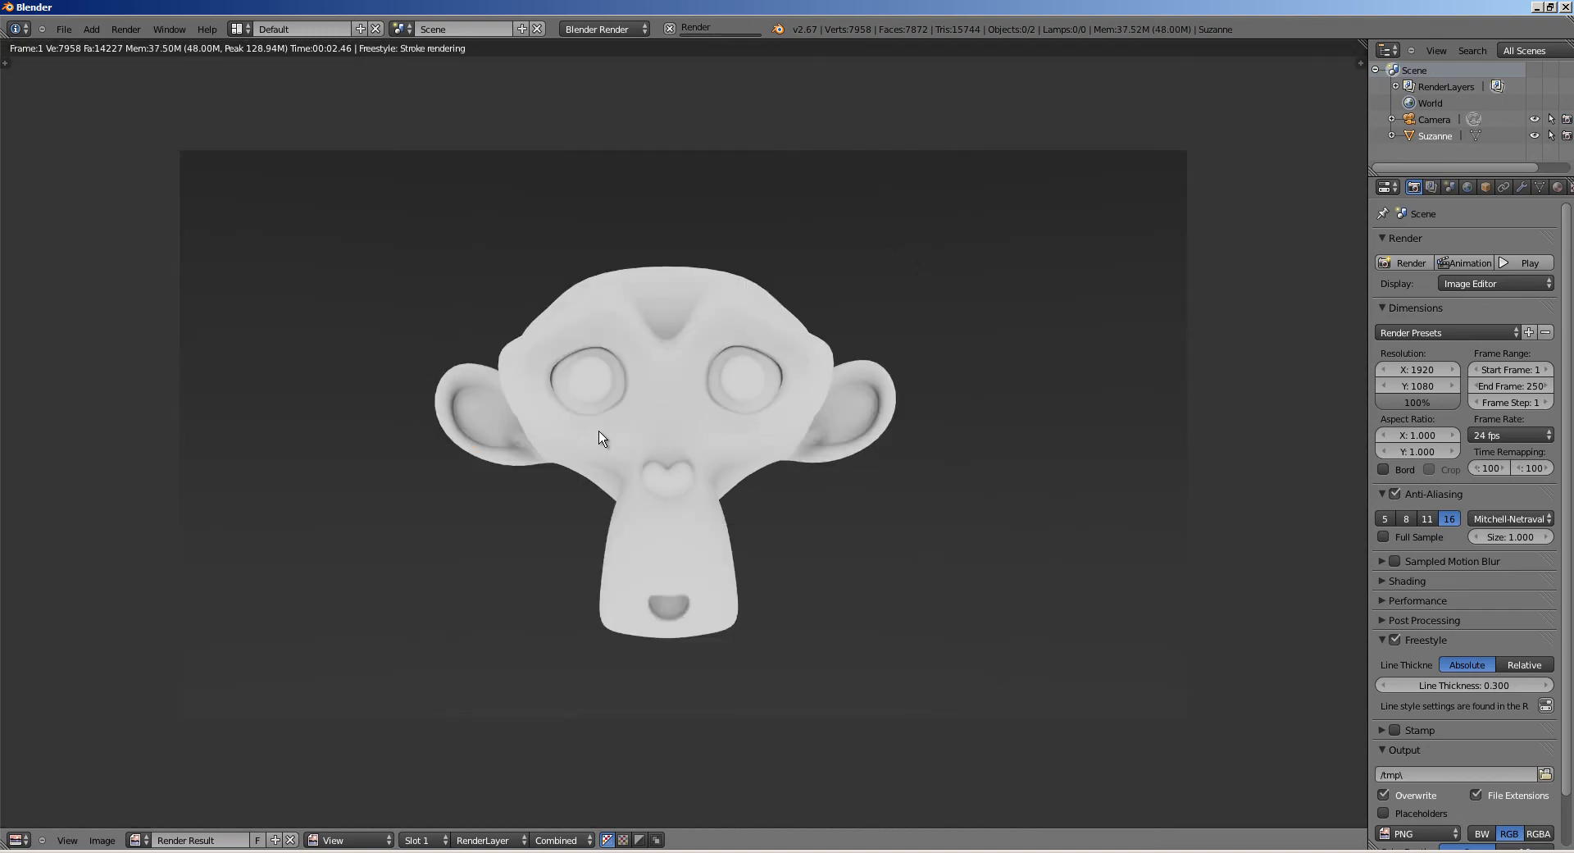
pyautogui.scroll(3, 674, 427)
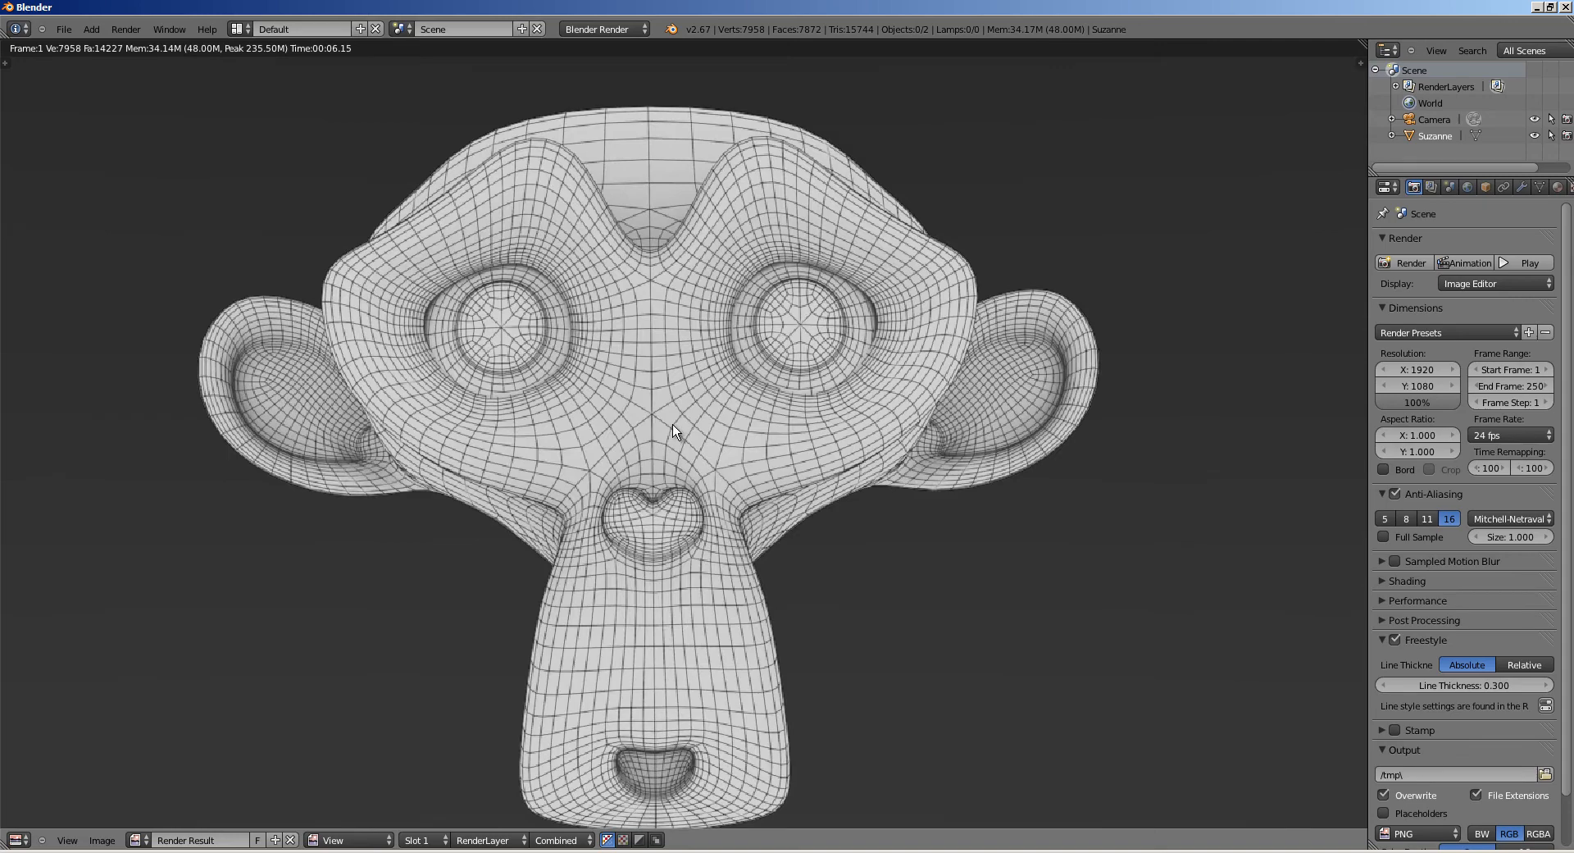
pyautogui.scroll(2, 674, 430)
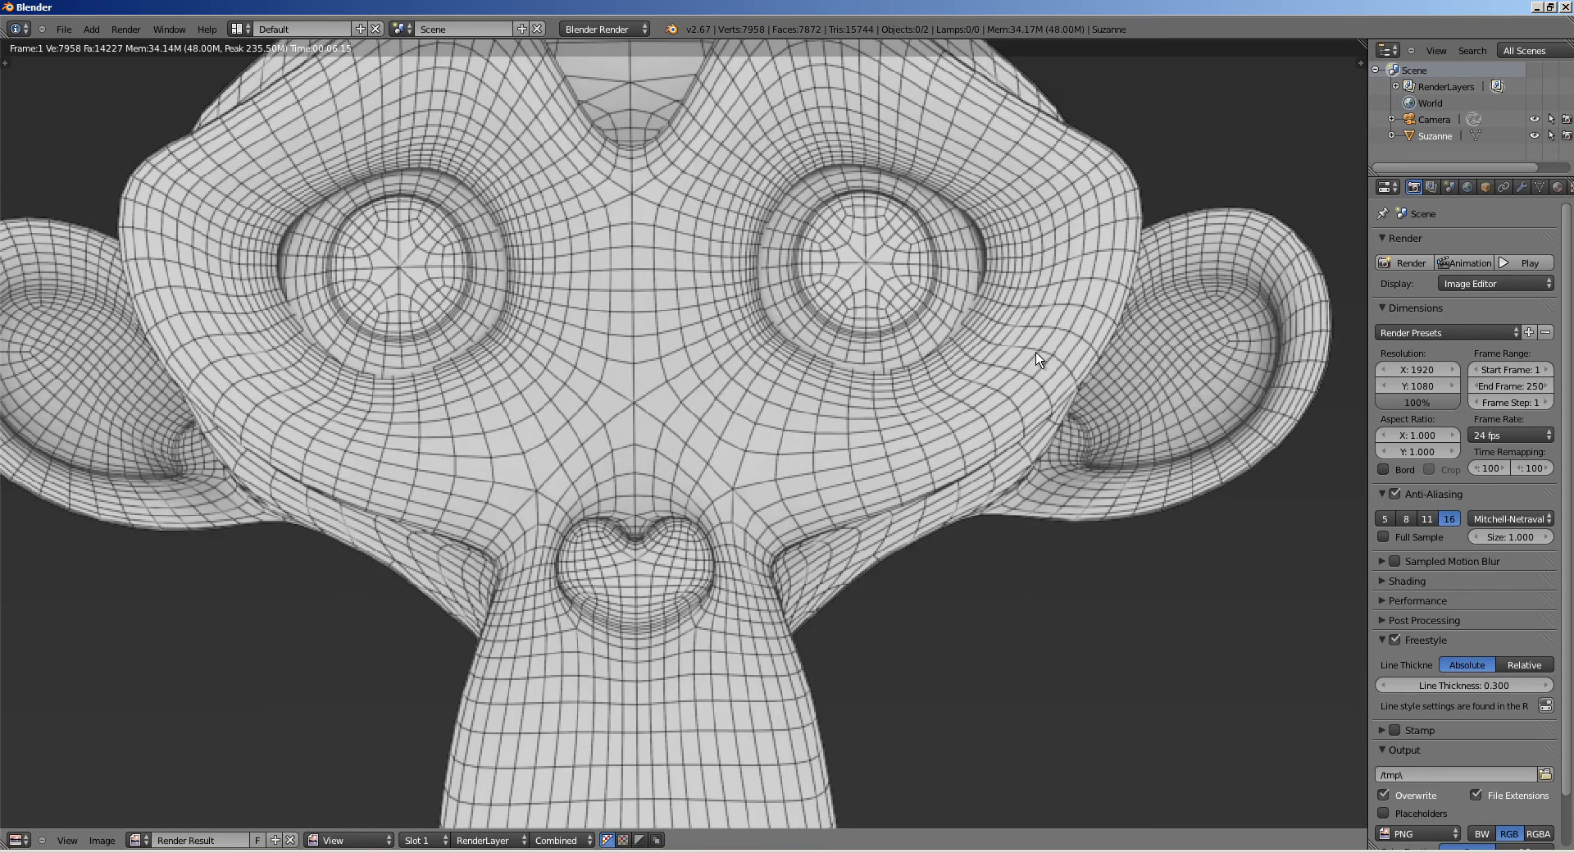
pyautogui.scroll(-4, 1036, 357)
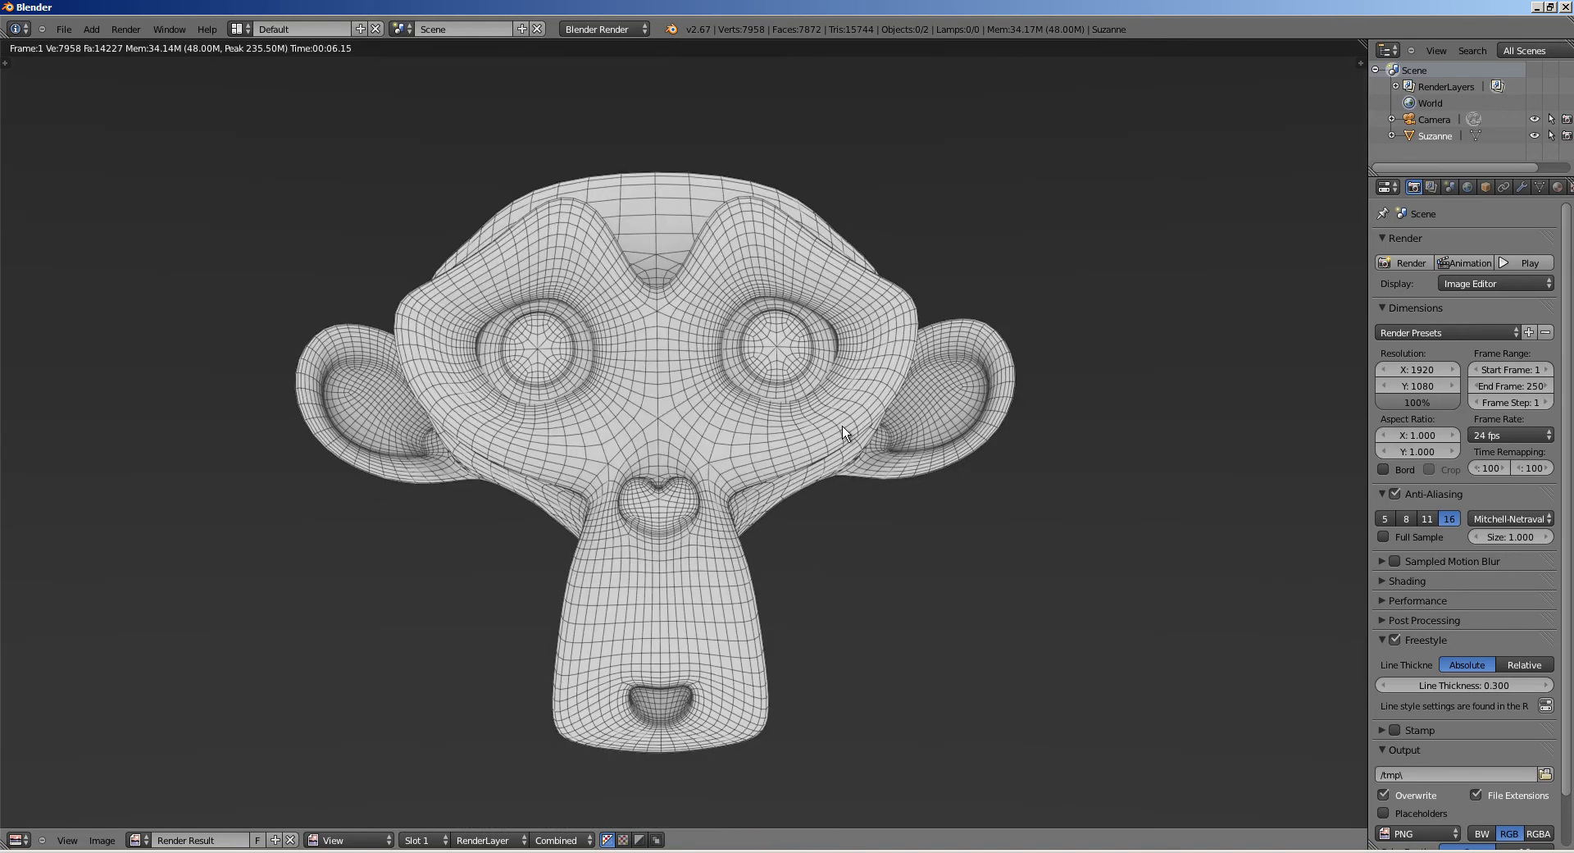
pyautogui.scroll(-3, 836, 433)
pyautogui.scroll(2, 834, 436)
# Step: Darken the Freestyle line style's base color to black and render the image again
pyautogui.click(1431, 188)
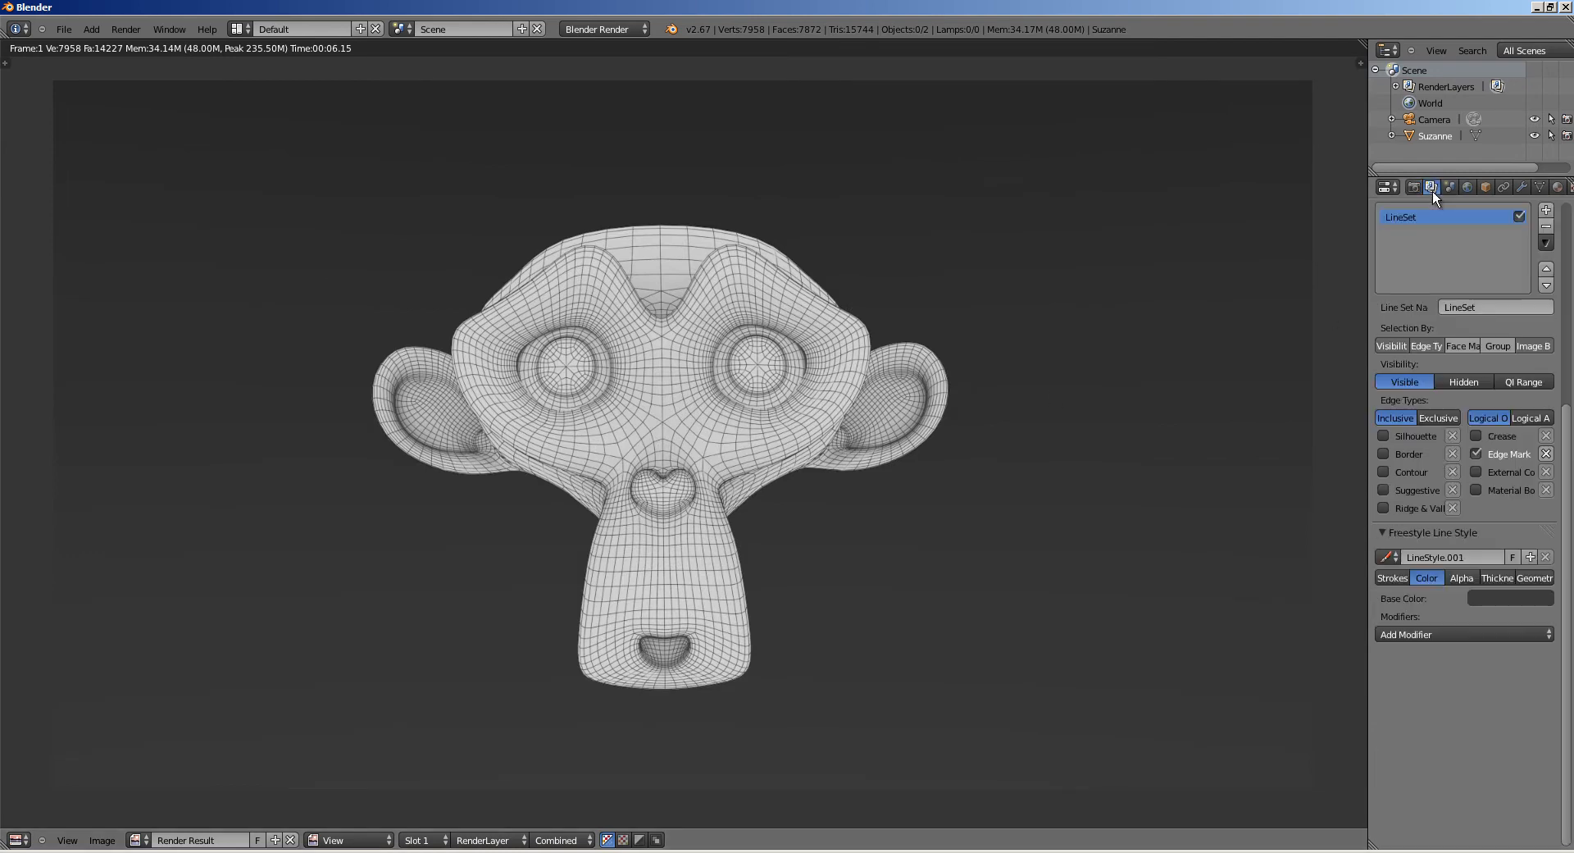
pyautogui.click(1504, 598)
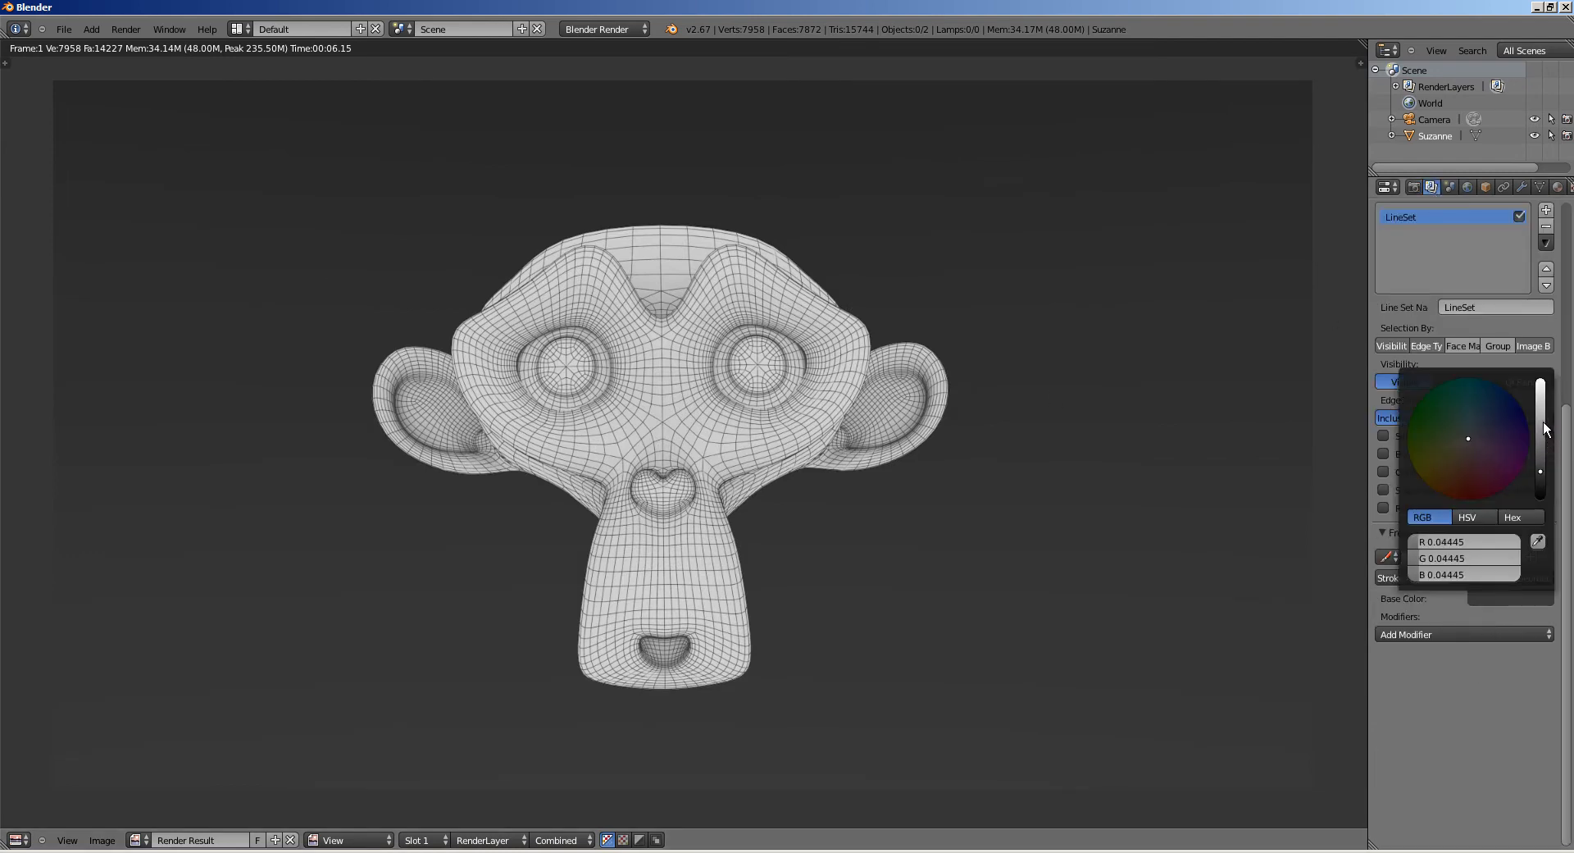
pyautogui.moveTo(1542, 443); pyautogui.dragTo(1557, 513)
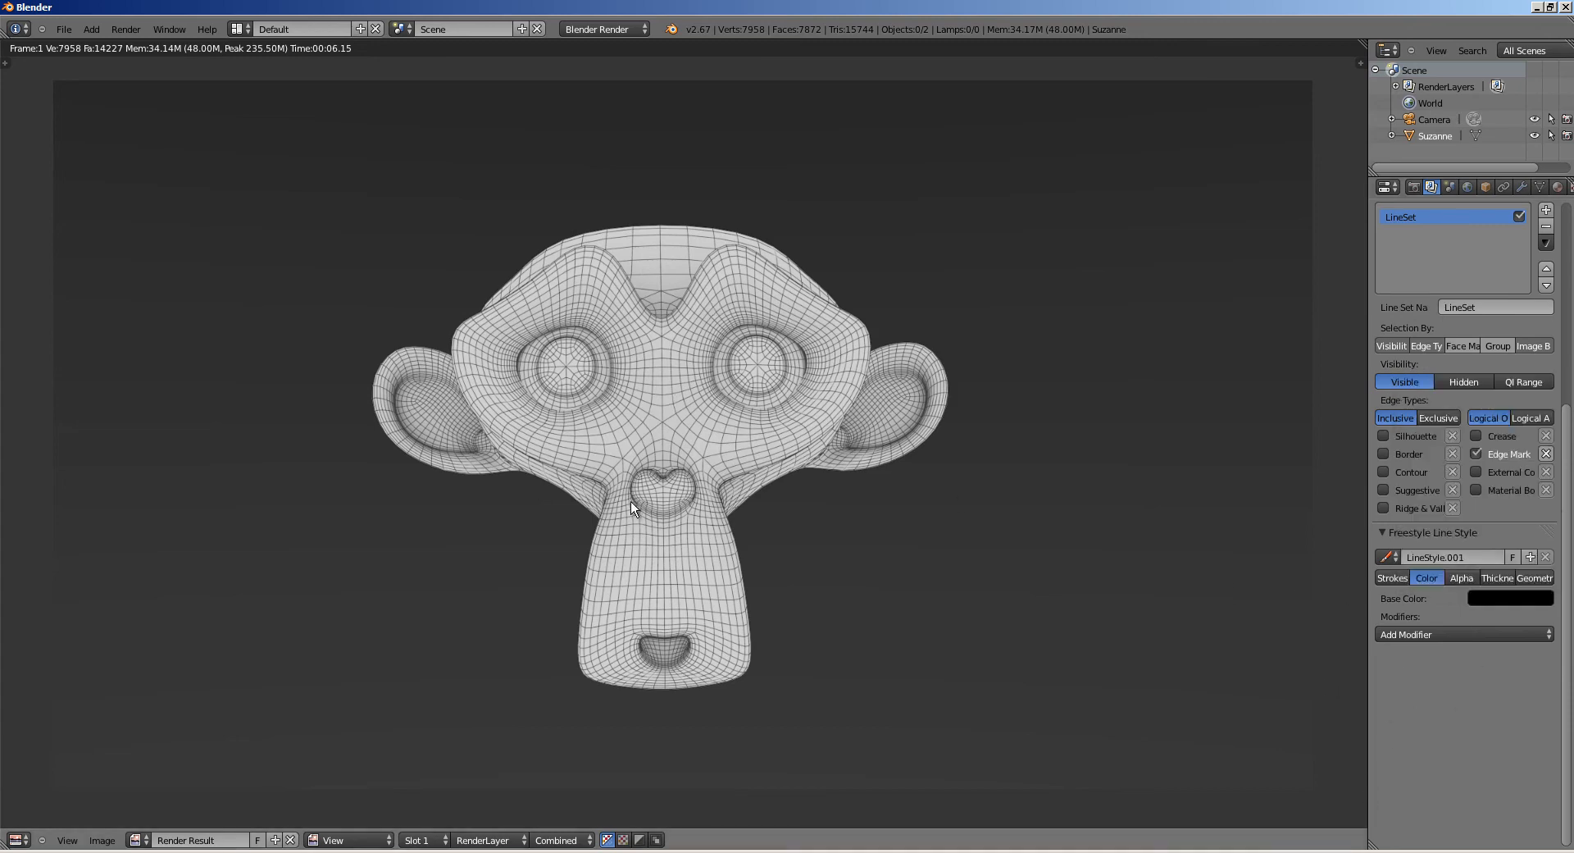
pyautogui.scroll(1, 672, 460)
pyautogui.scroll(-1, 791, 476)
pyautogui.press('F12')
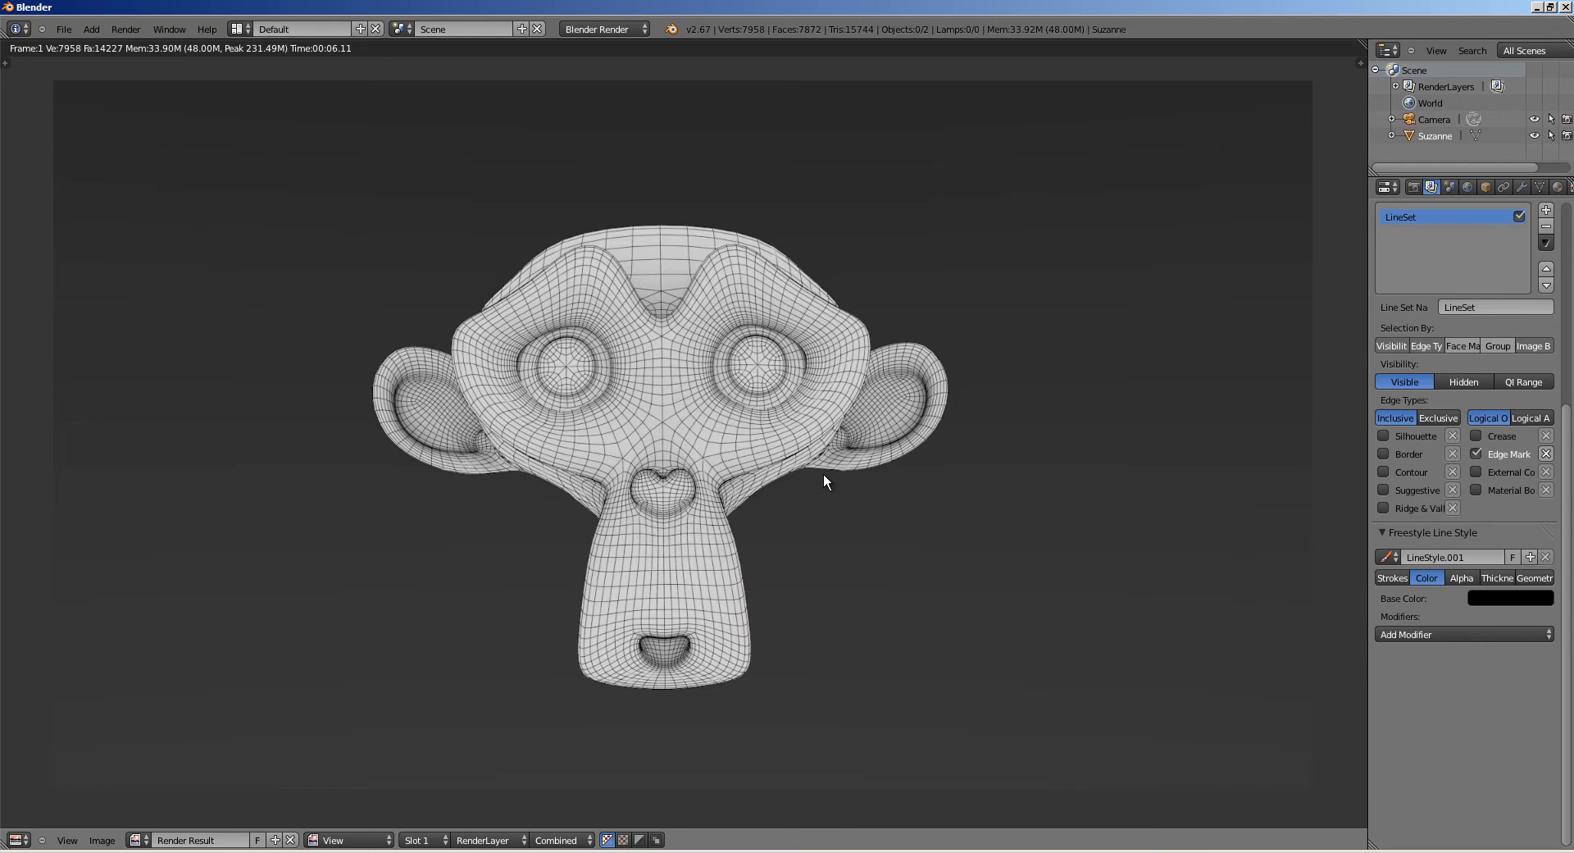
pyautogui.scroll(1, 804, 483)
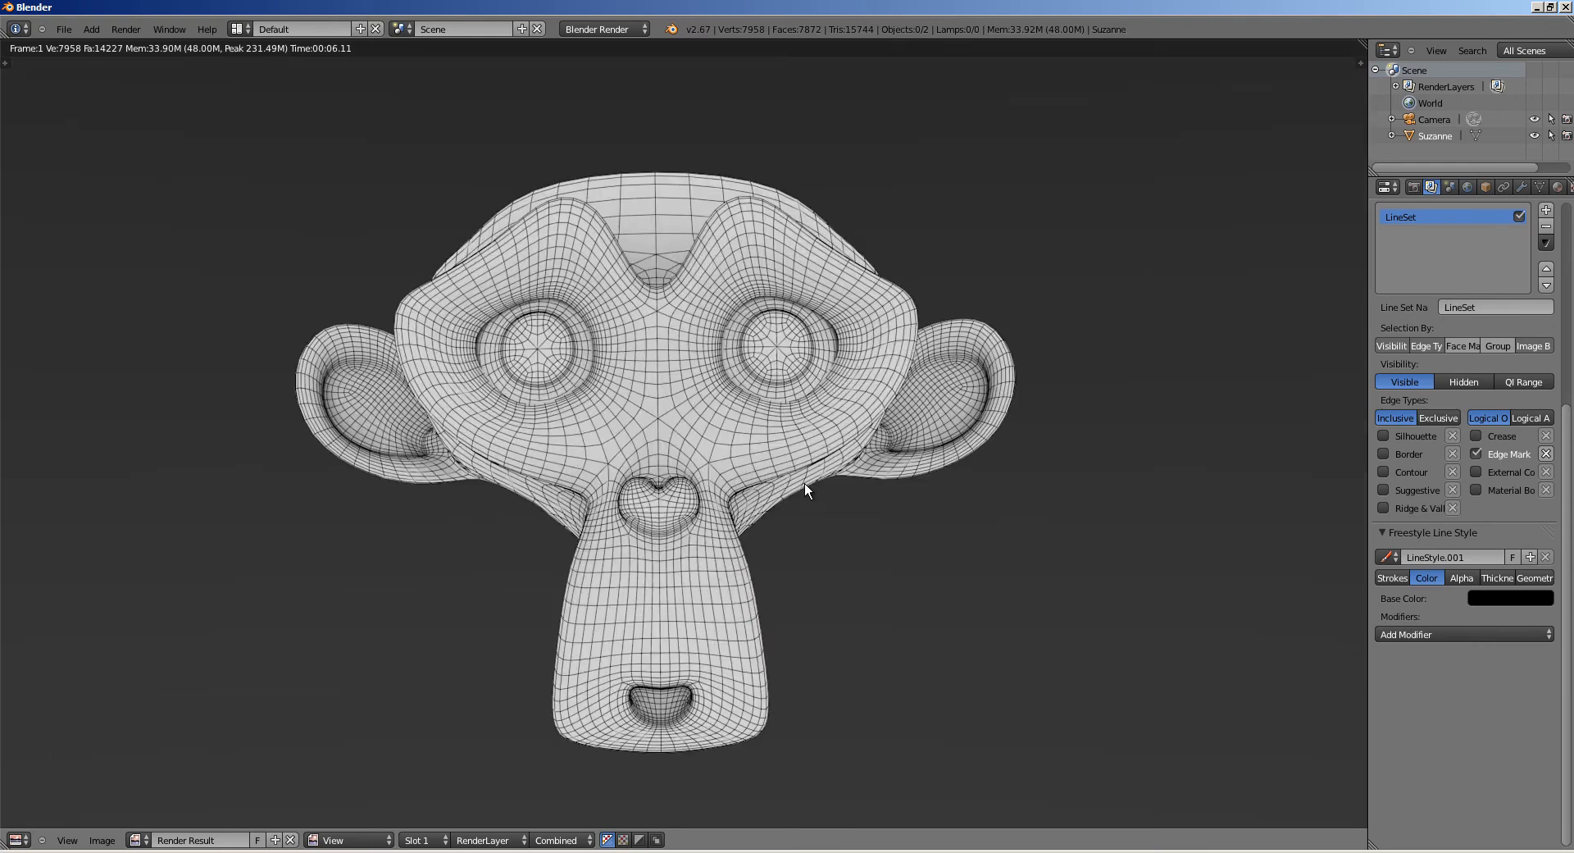
# Step: Try a Freestyle line thickness of 0.6 and render the image to judge the heavier lines
pyautogui.click(1415, 186)
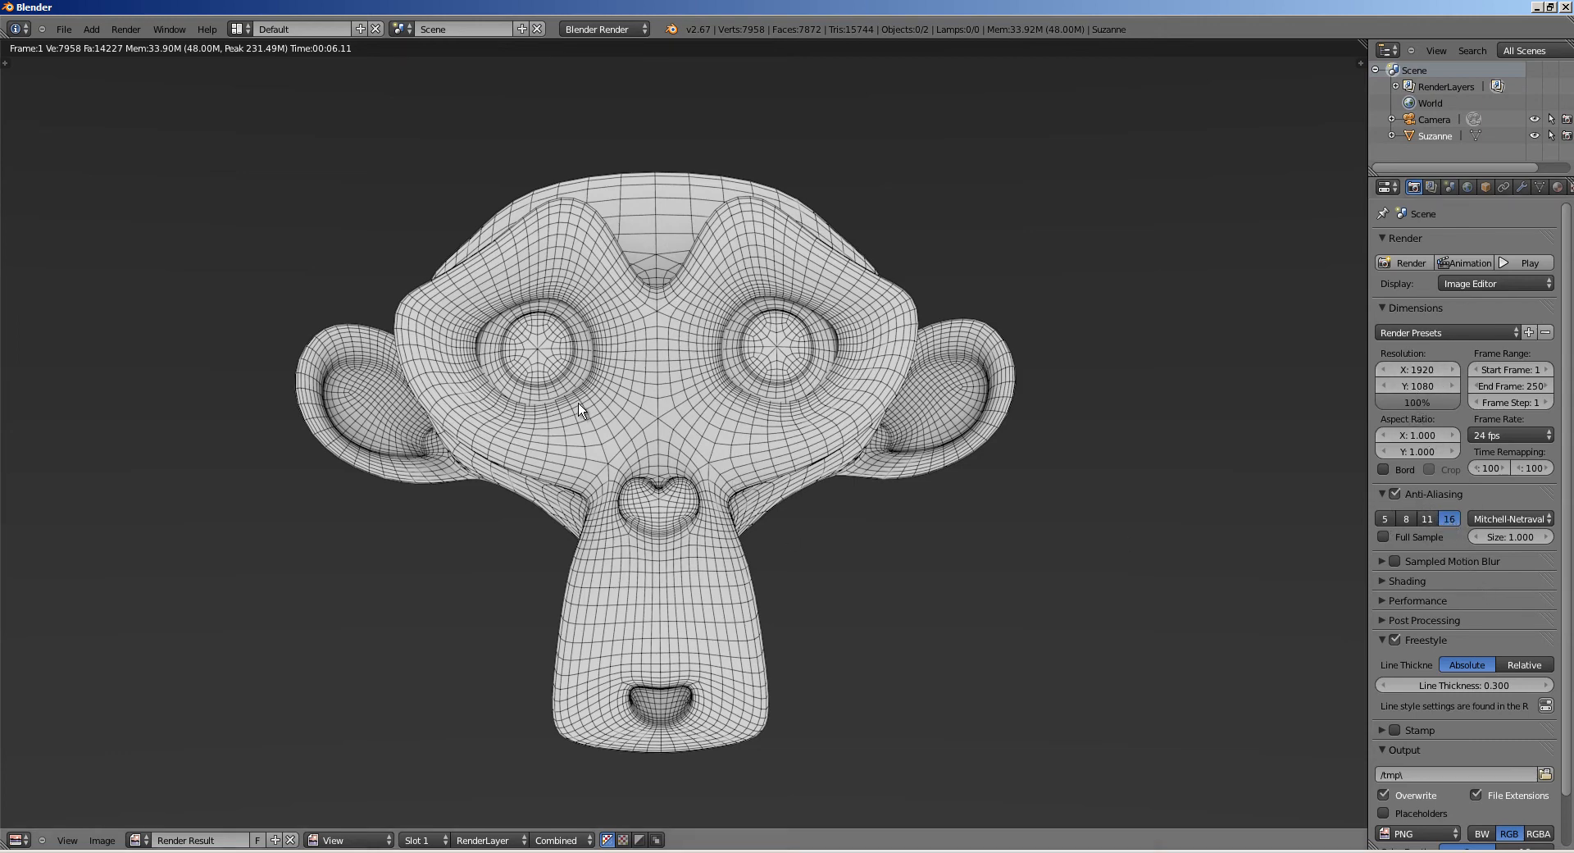
pyautogui.click(1488, 687)
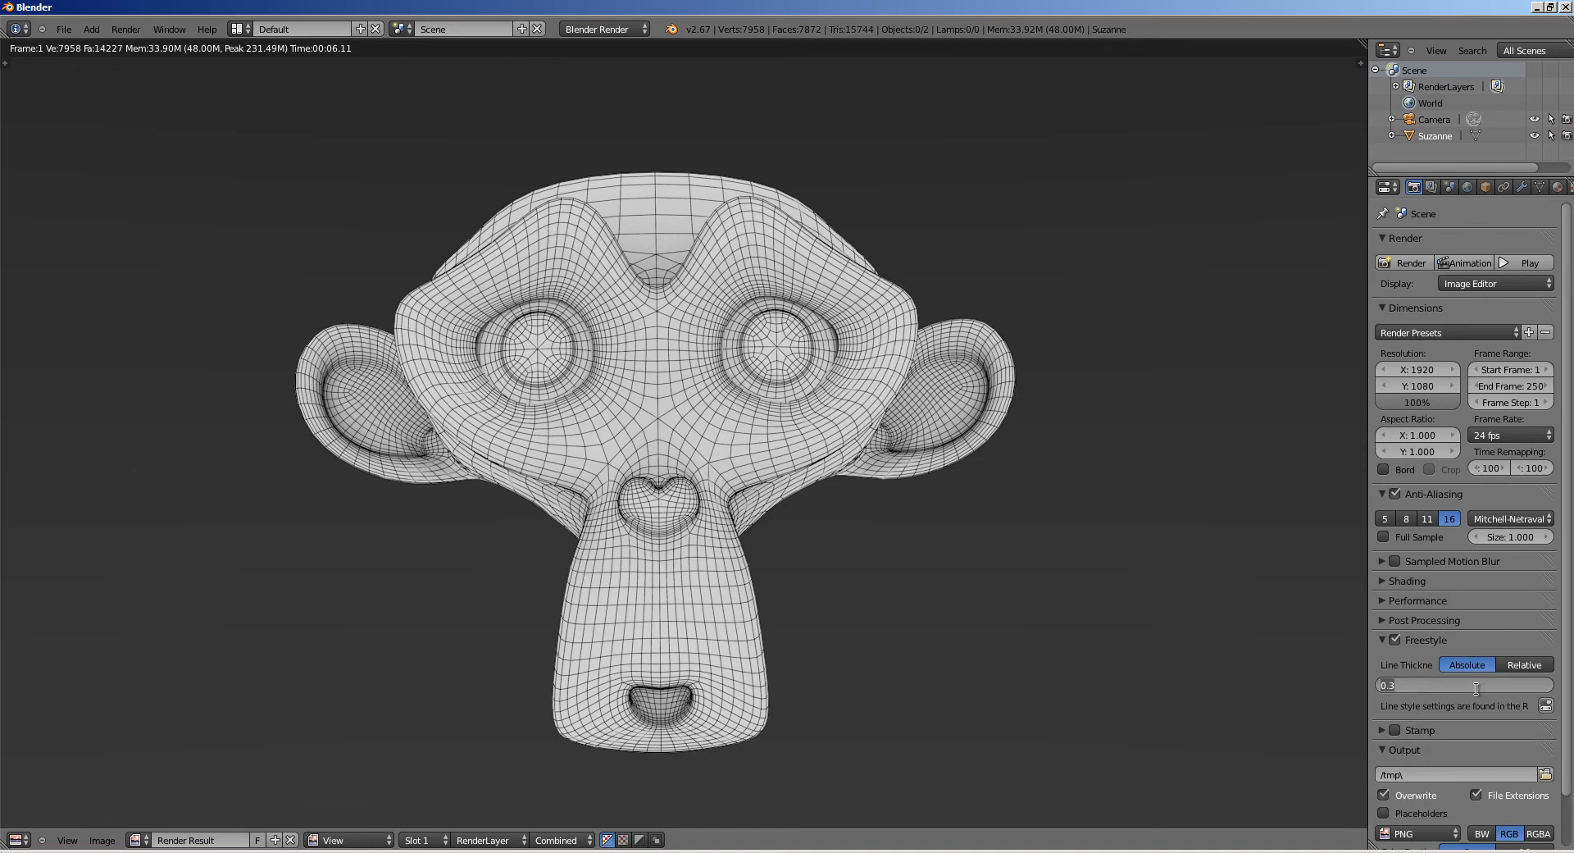
pyautogui.press('BackSpace')
pyautogui.write('6')
pyautogui.press('Return')
pyautogui.press('F12')
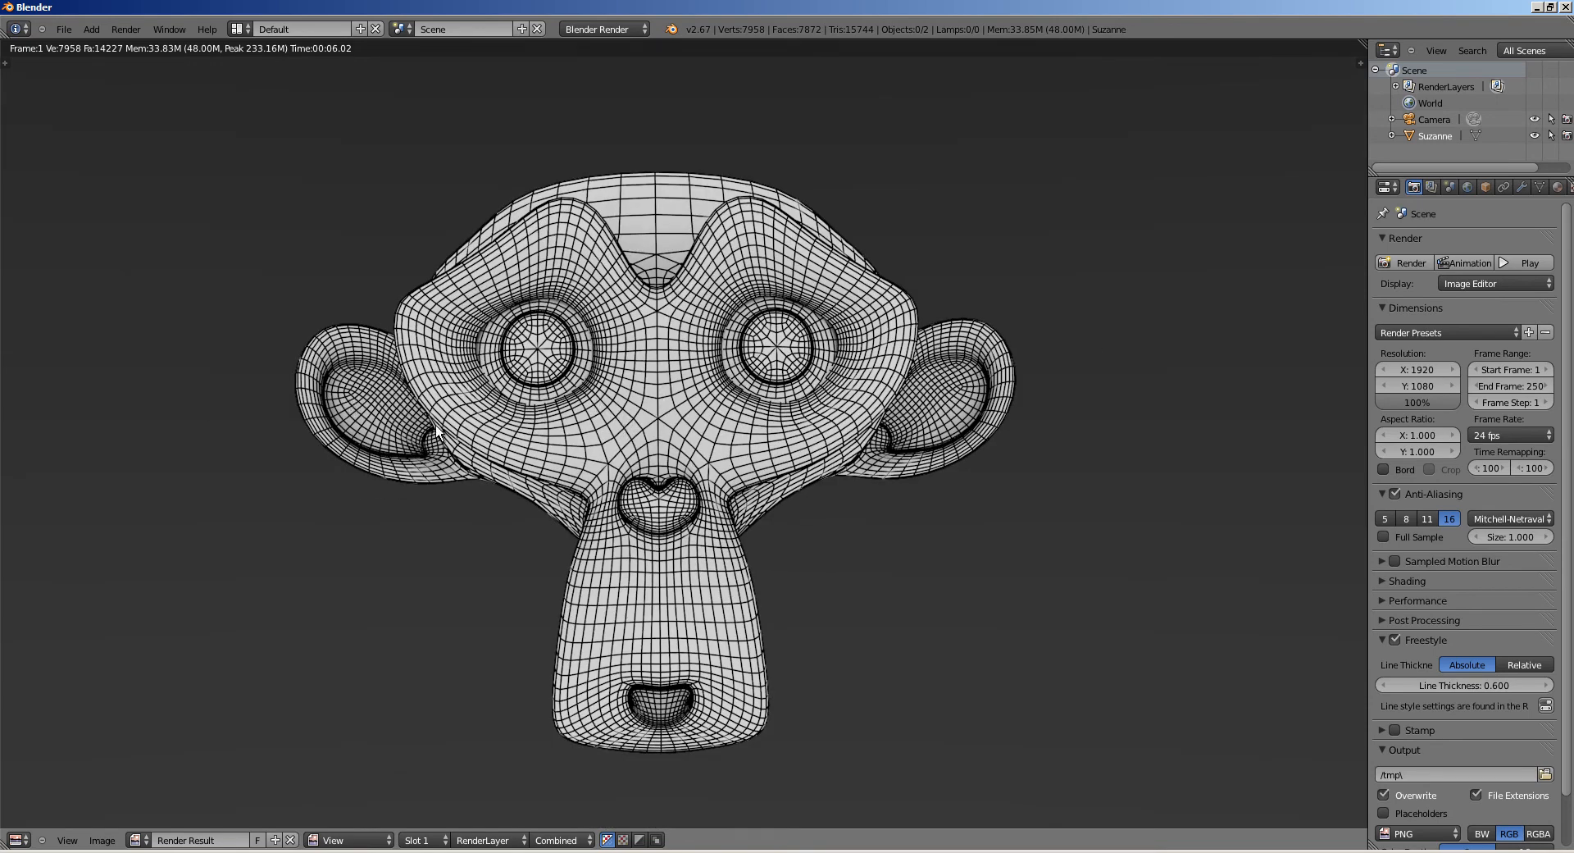
pyautogui.scroll(1, 532, 492)
pyautogui.scroll(-1, 653, 368)
# Step: Try a Freestyle line thickness of 1.5 and render the image again
pyautogui.click(1483, 682)
pyautogui.write('1.')
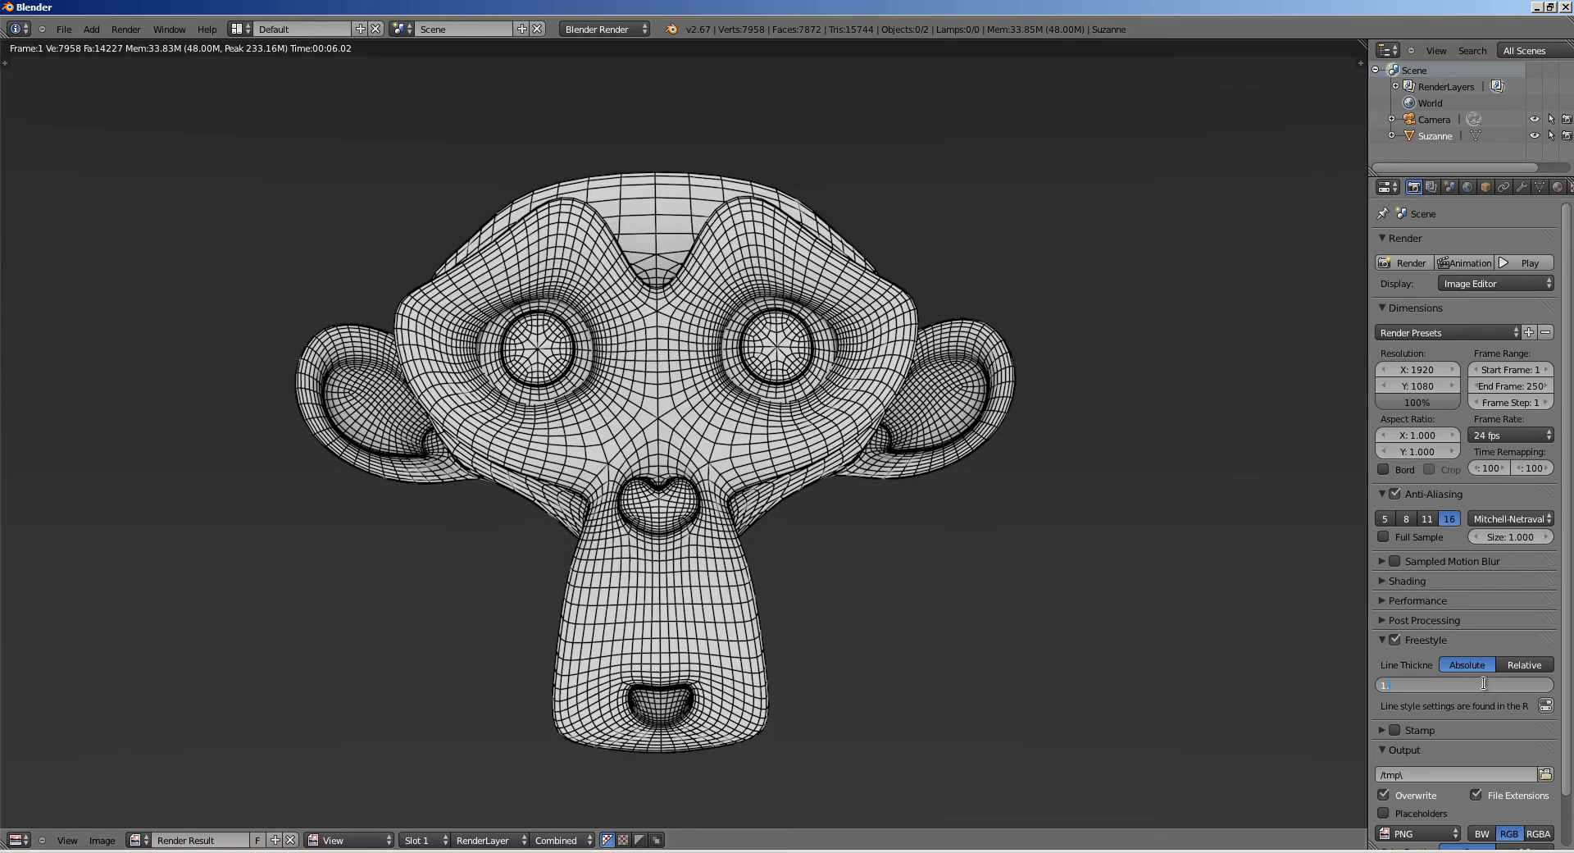
pyautogui.write('5')
pyautogui.press('Return')
pyautogui.press('F12')
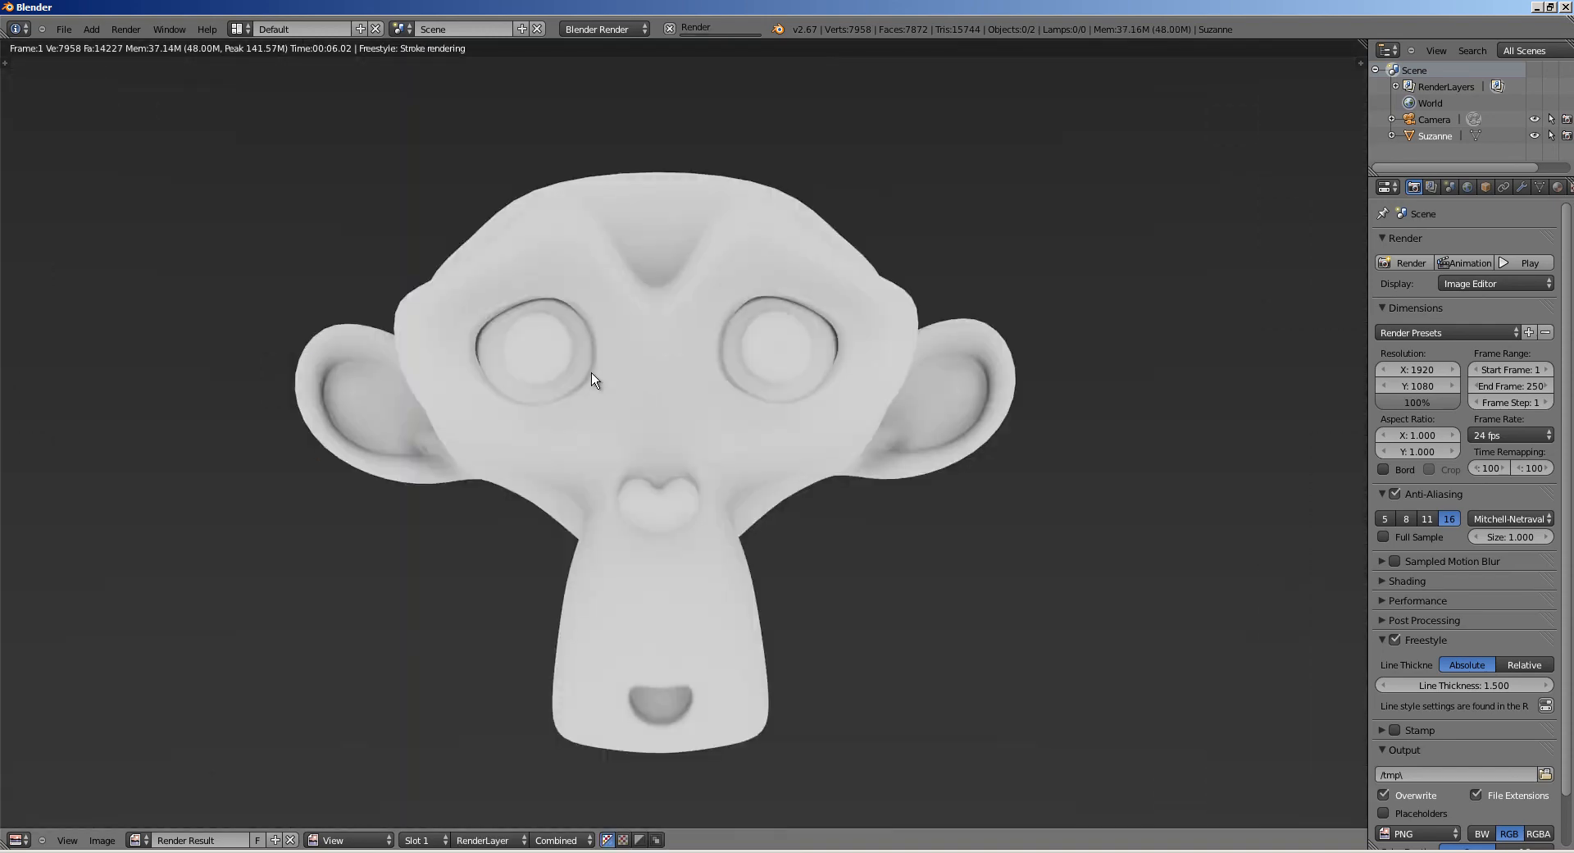
# Step: Examine the thick rendered lines around the monkey's ear and eye up close, and return to the whole image
pyautogui.scroll(1, 391, 426)
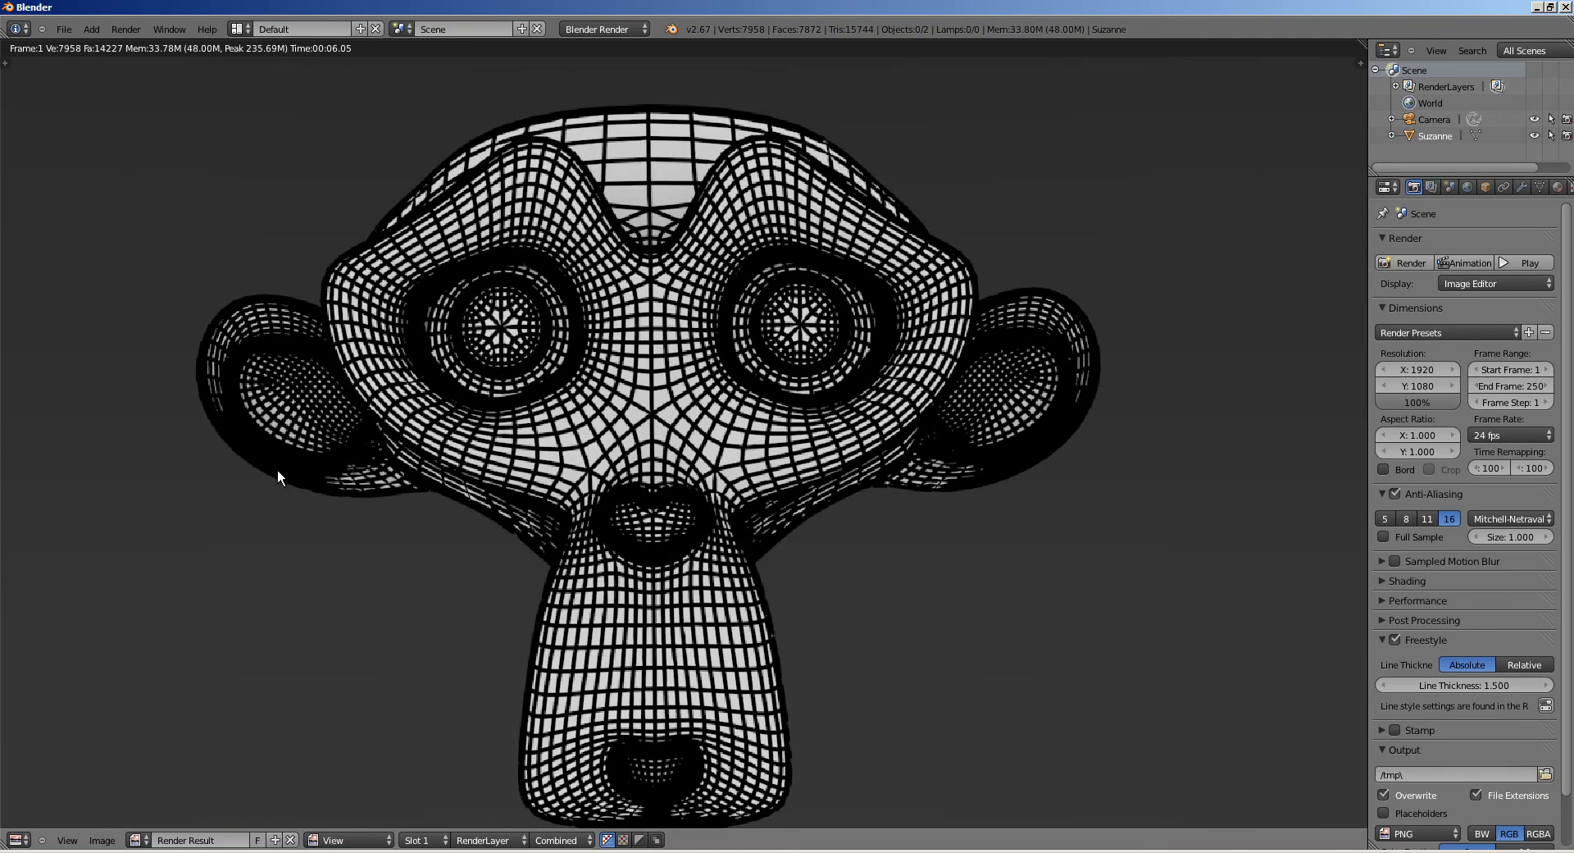
pyautogui.moveTo(1152, 409); pyautogui.dragTo(871, 376, button='middle')
pyautogui.scroll(2, 838, 283)
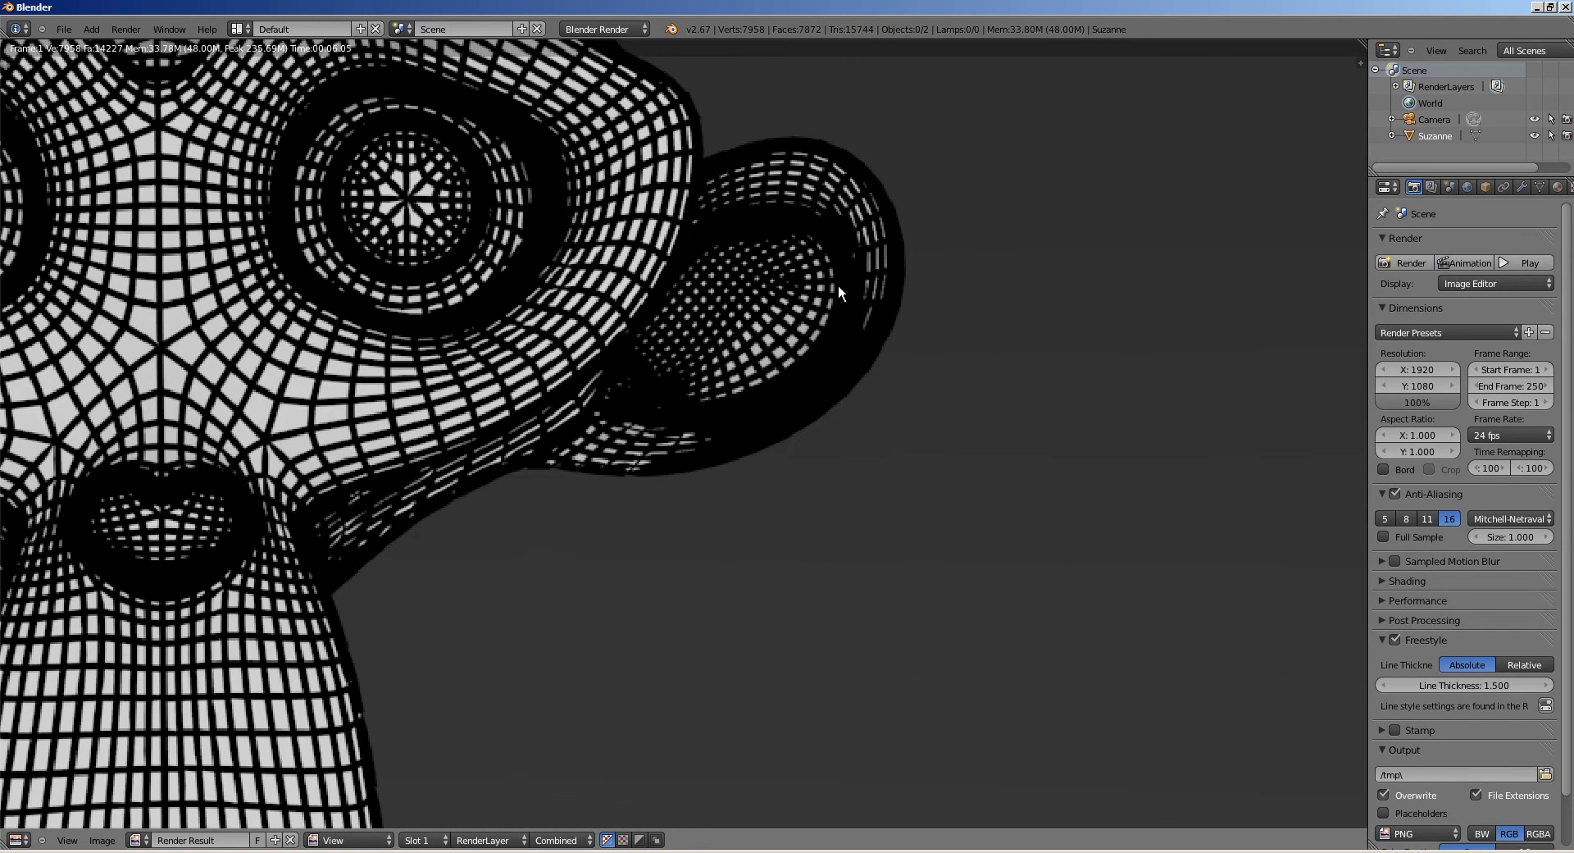
pyautogui.moveTo(743, 170); pyautogui.dragTo(777, 277, button='middle')
pyautogui.moveTo(758, 336); pyautogui.dragTo(786, 241, button='middle')
pyautogui.moveTo(838, 425); pyautogui.dragTo(967, 460, button='middle')
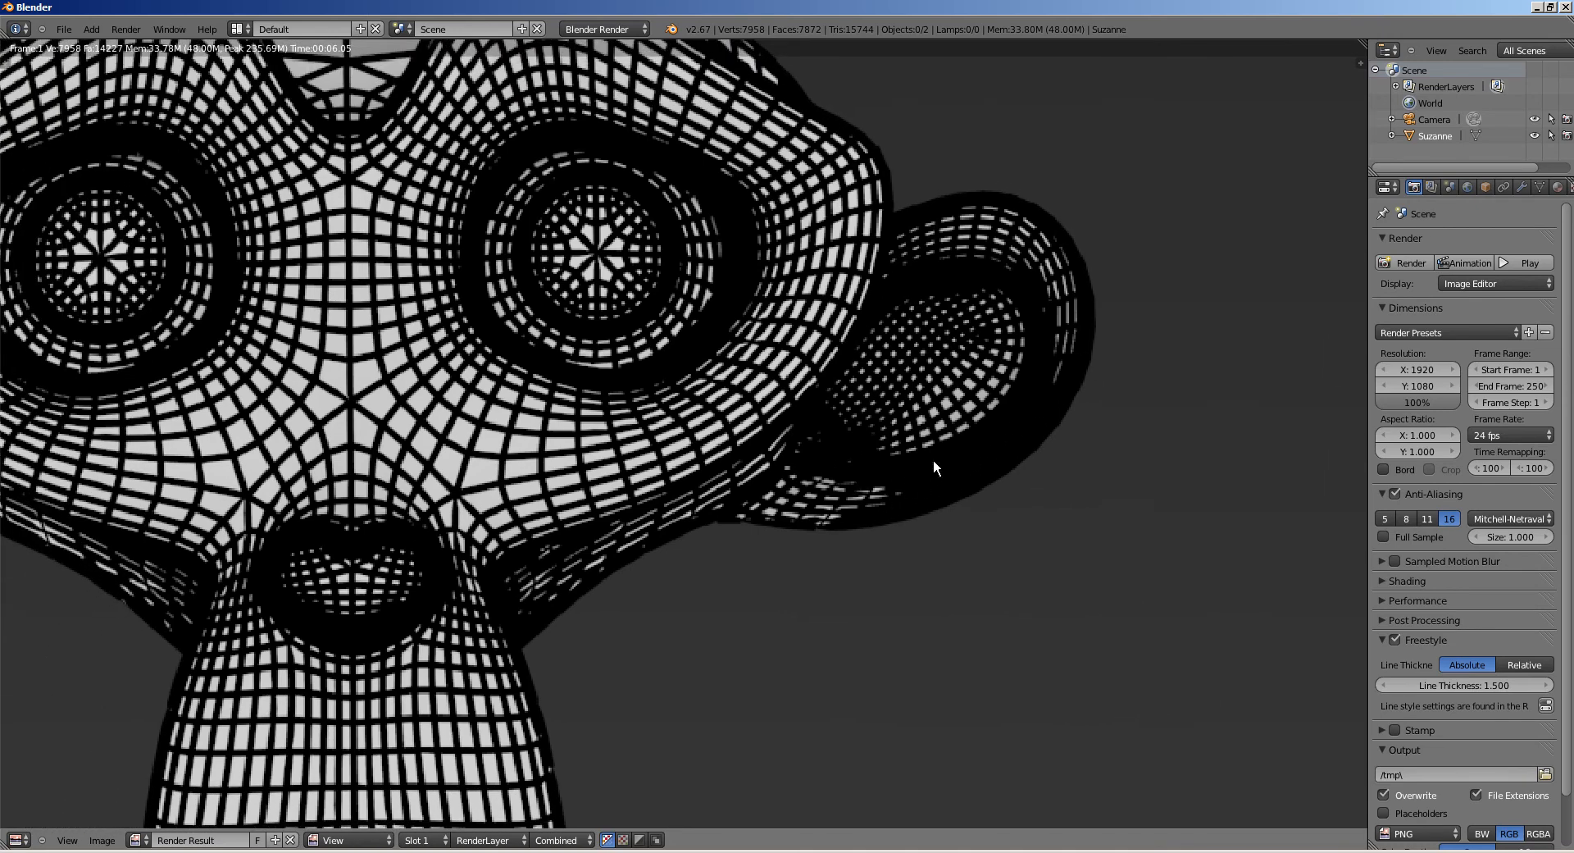
pyautogui.keyDown('ctrl'); pyautogui.moveTo(832, 414); pyautogui.dragTo(761, 413); pyautogui.keyUp('ctrl')
pyautogui.keyDown('ctrl'); pyautogui.moveTo(760, 413); pyautogui.dragTo(892, 474, button='middle'); pyautogui.keyUp('ctrl')
# Step: Set the Freestyle line thickness to 0.05
pyautogui.click(1483, 684)
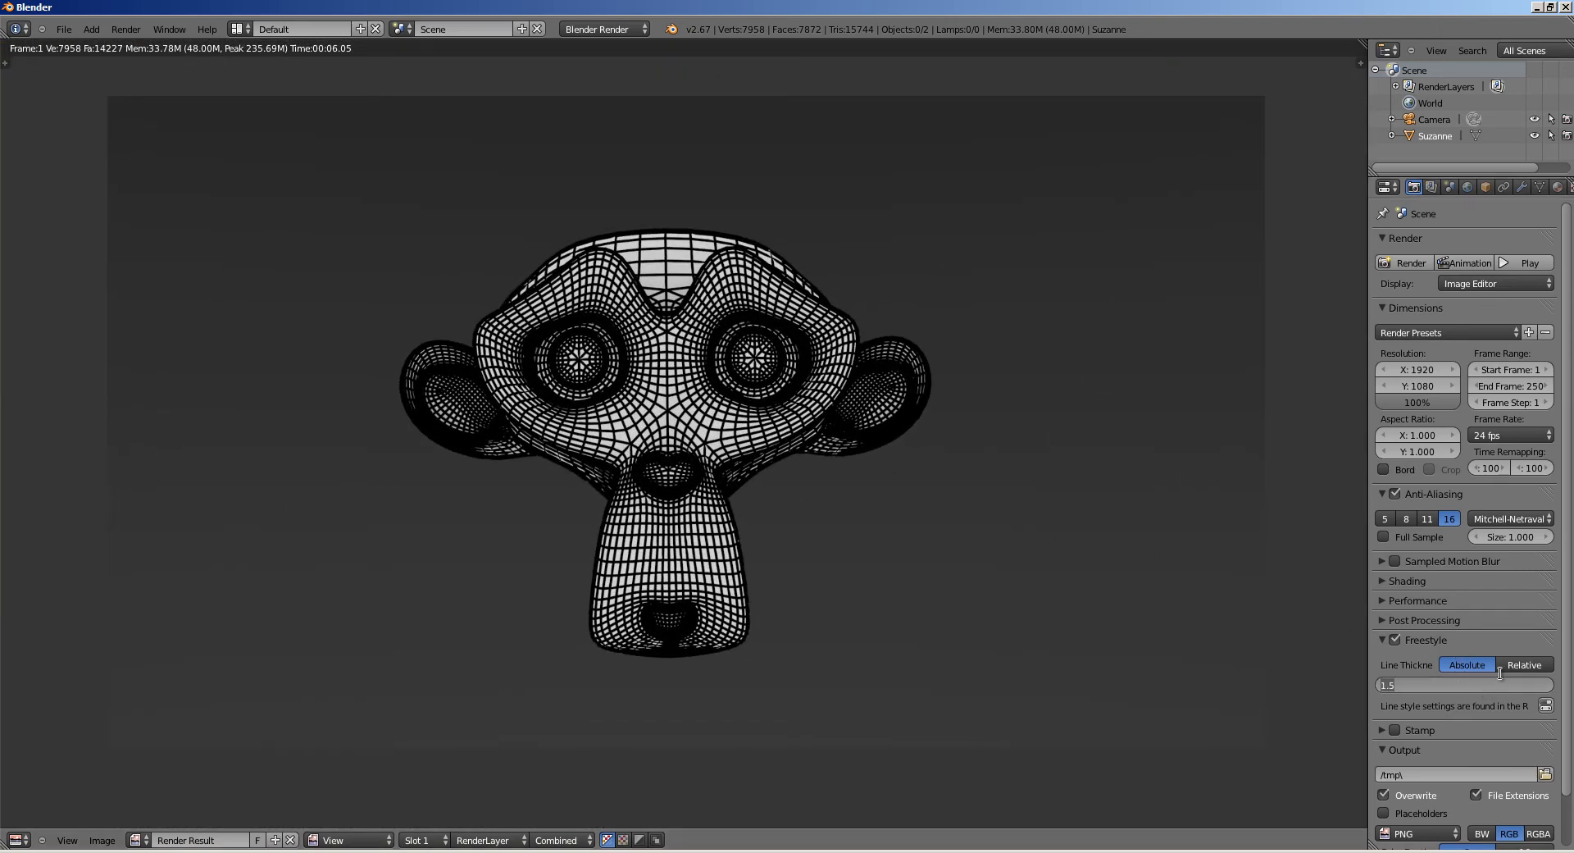
pyautogui.press('BackSpace')
pyautogui.write('0.05')
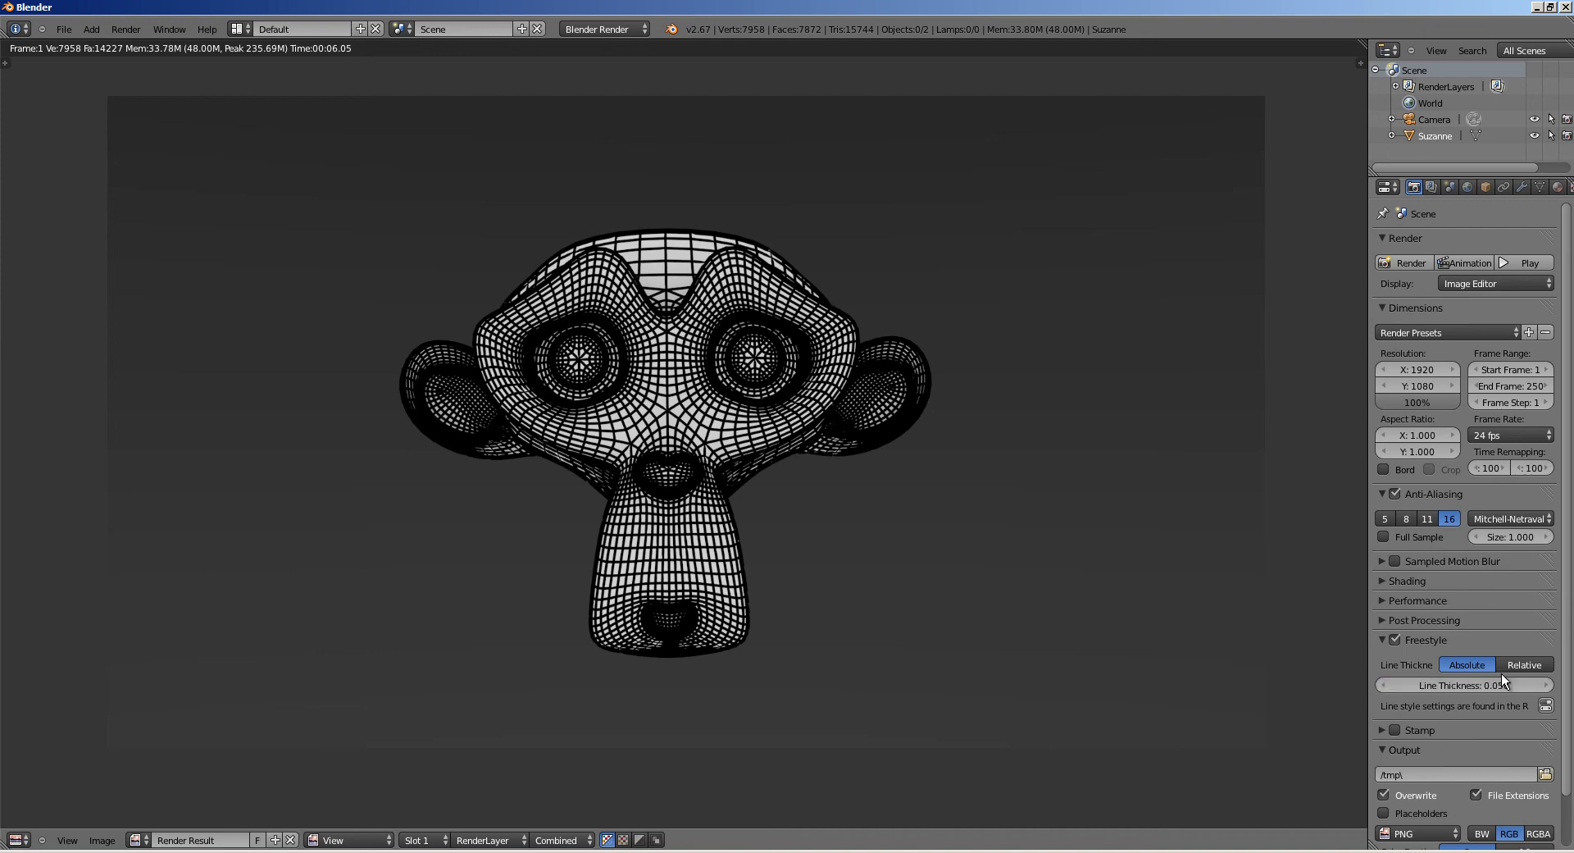
# Step: Render the image with the 0.05 Freestyle line thickness and examine the thin wireframe lines up close
pyautogui.press('Return')
pyautogui.press('F12')
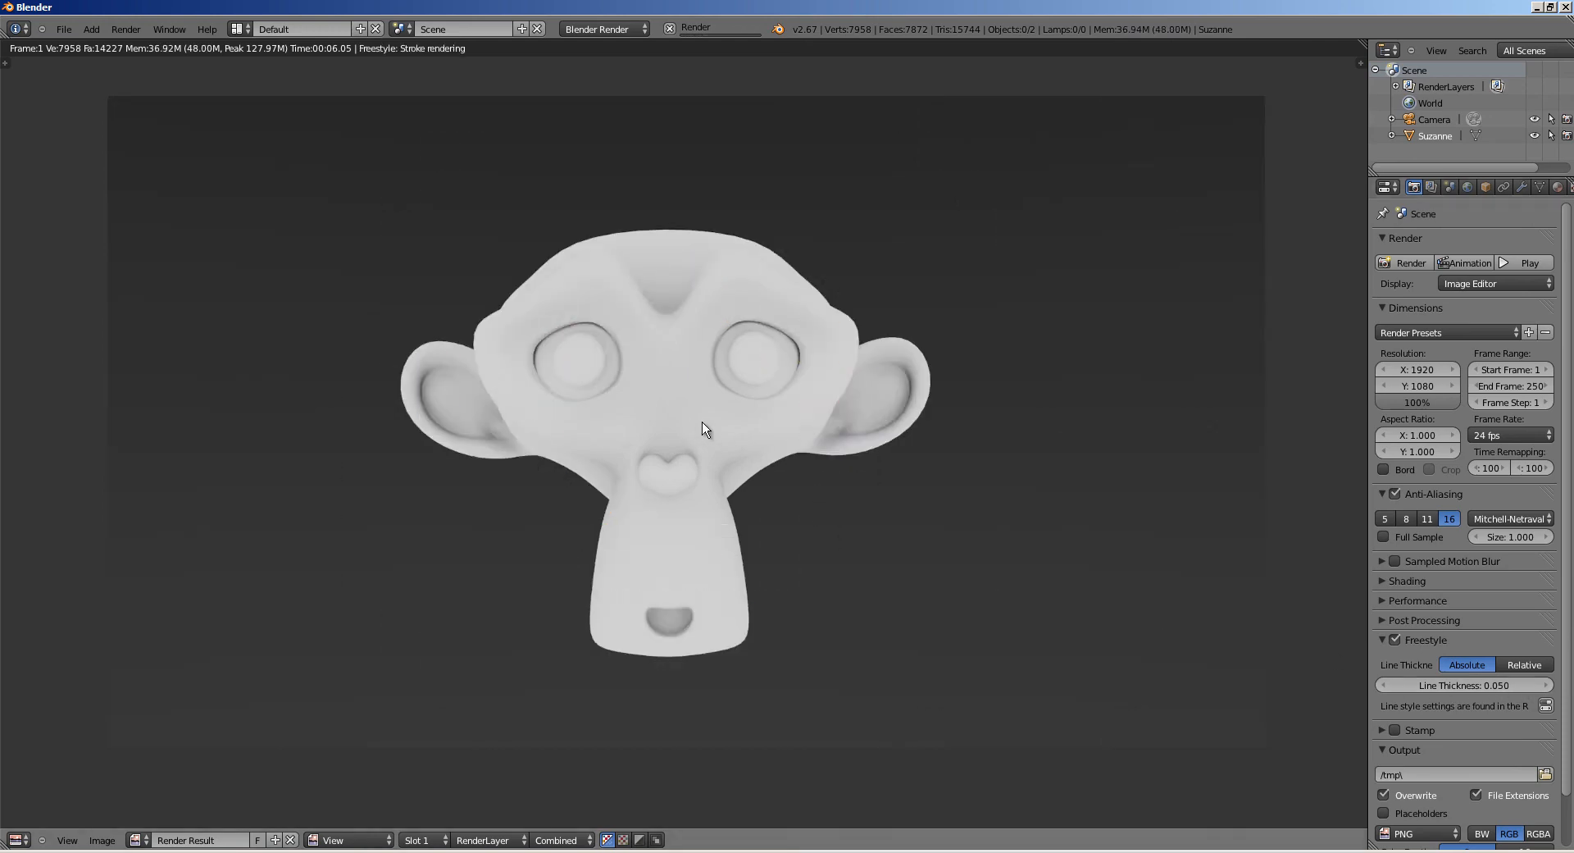
pyautogui.scroll(3, 702, 422)
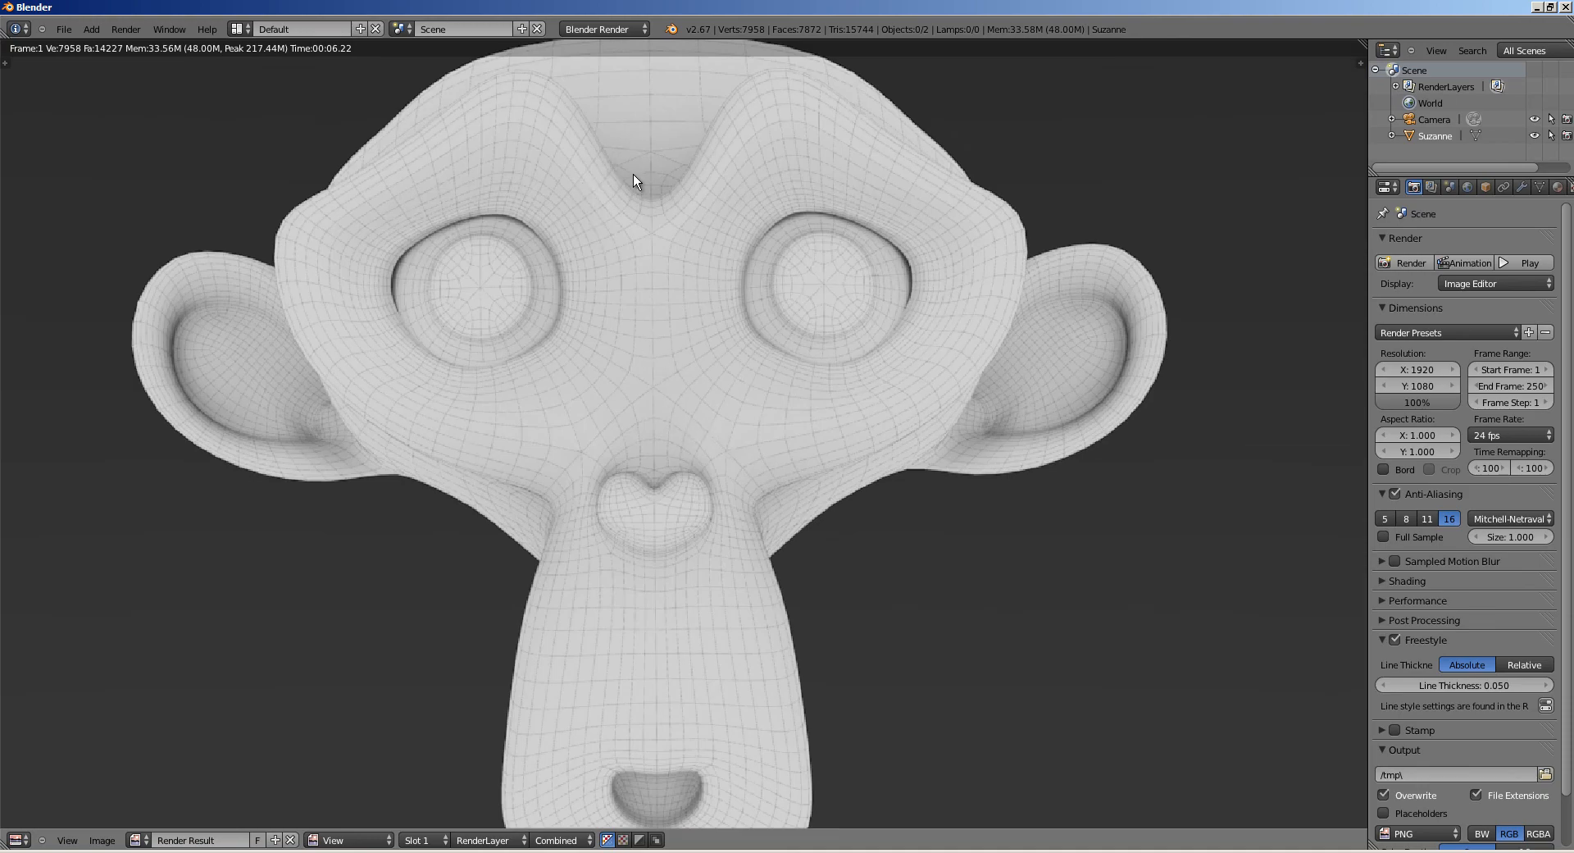
pyautogui.scroll(-1, 536, 395)
pyautogui.scroll(-1, 687, 427)
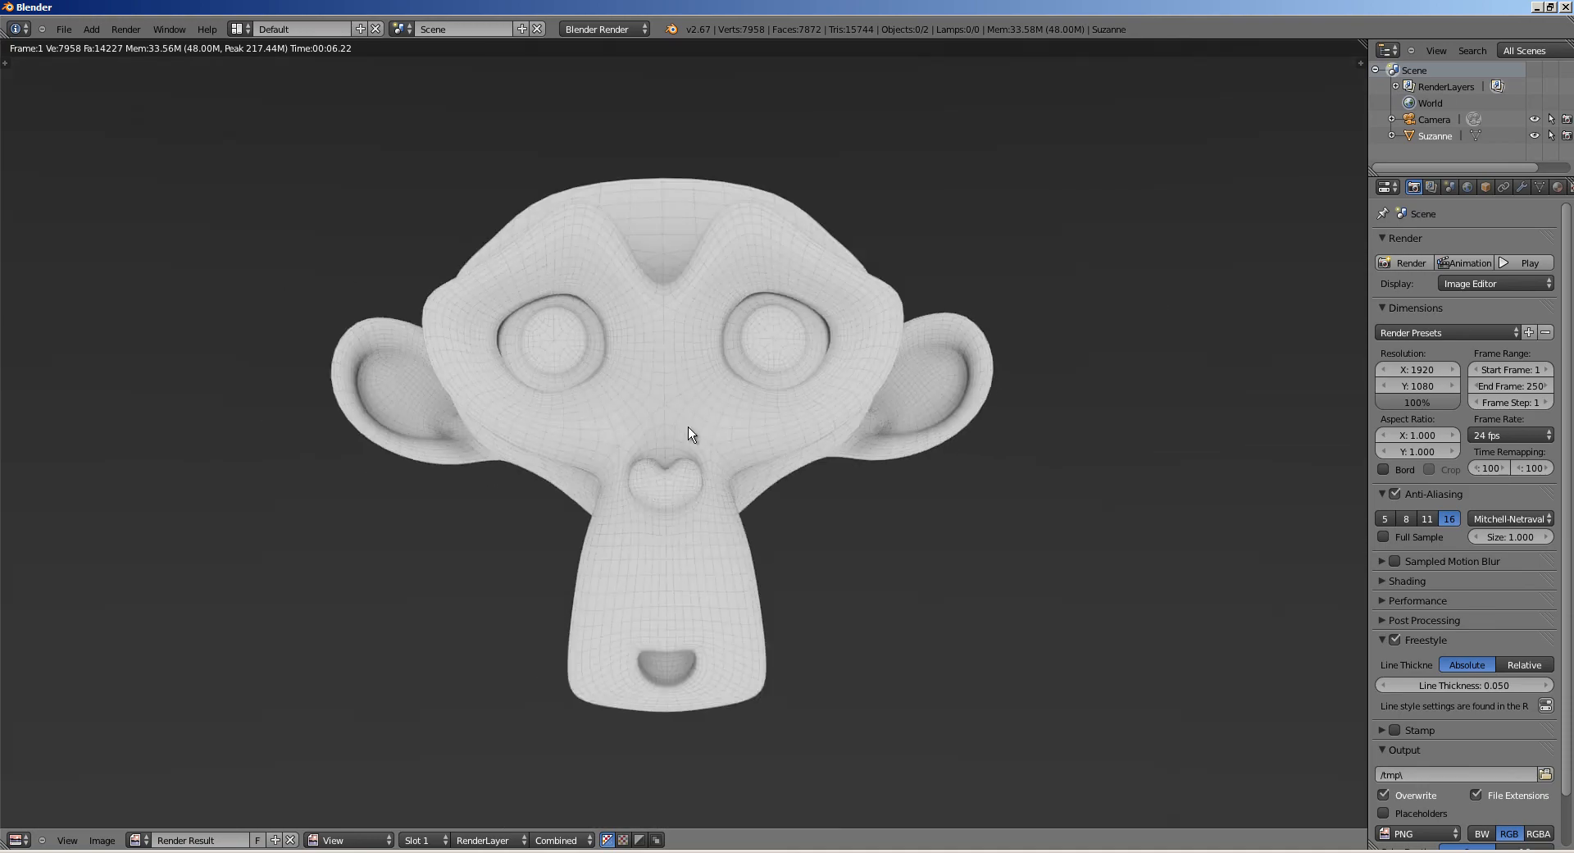
# Step: Try a Freestyle line thickness of 0.3
pyautogui.click(1477, 682)
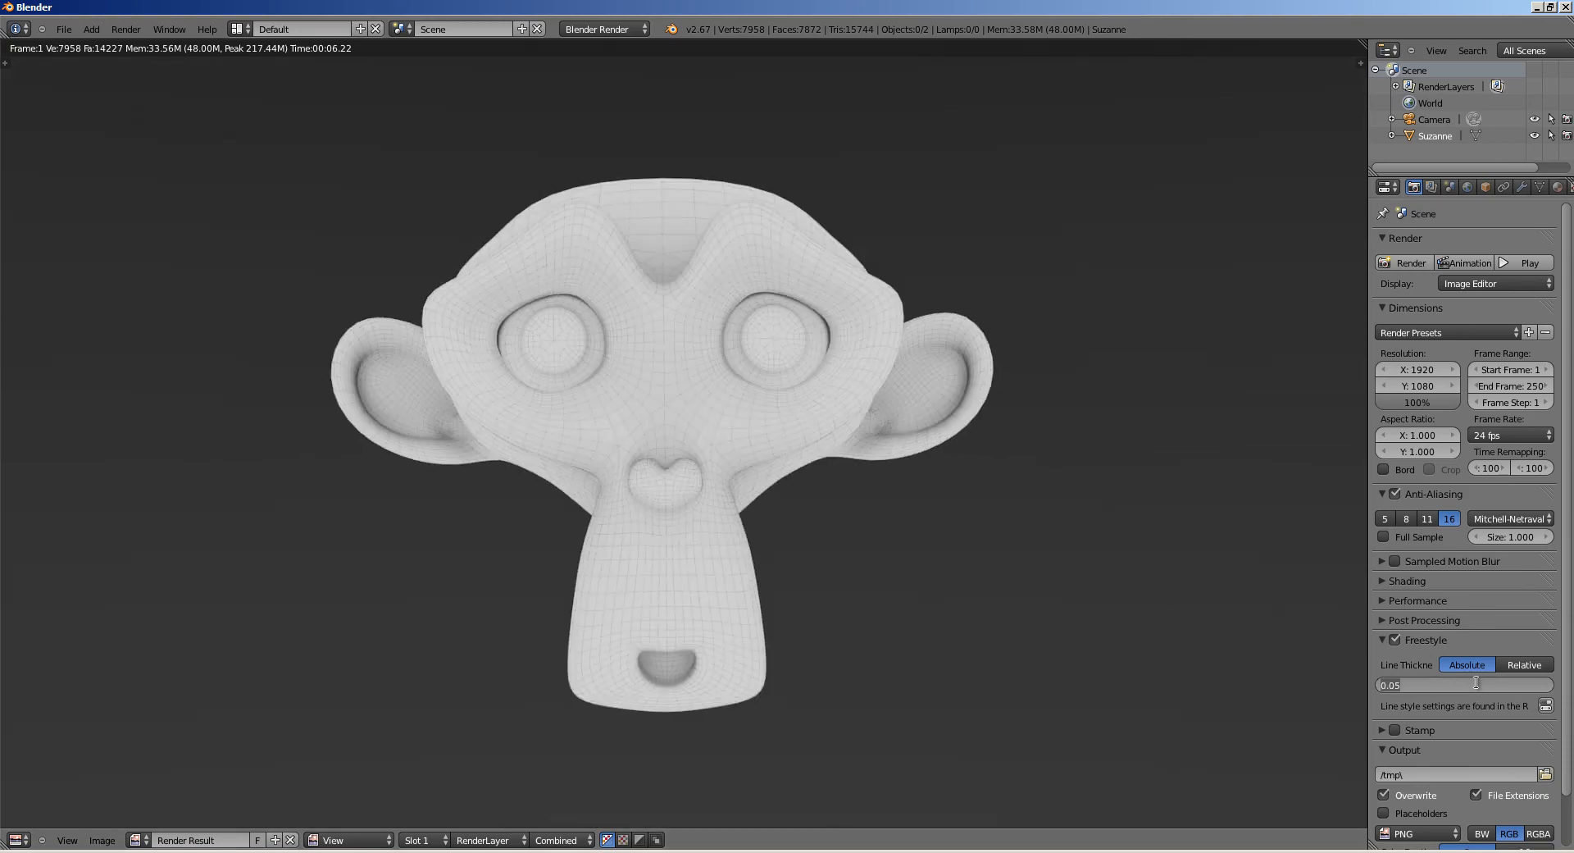
pyautogui.press('BackSpace')
pyautogui.write('.3')
pyautogui.press('Return')
# Step: Set the Freestyle line thickness to 0.2, render the image again and inspect the wireframe lines up close
pyautogui.click(1477, 682)
pyautogui.press('BackSpace')
pyautogui.write('.2')
pyautogui.press('Return')
pyautogui.press('F12')
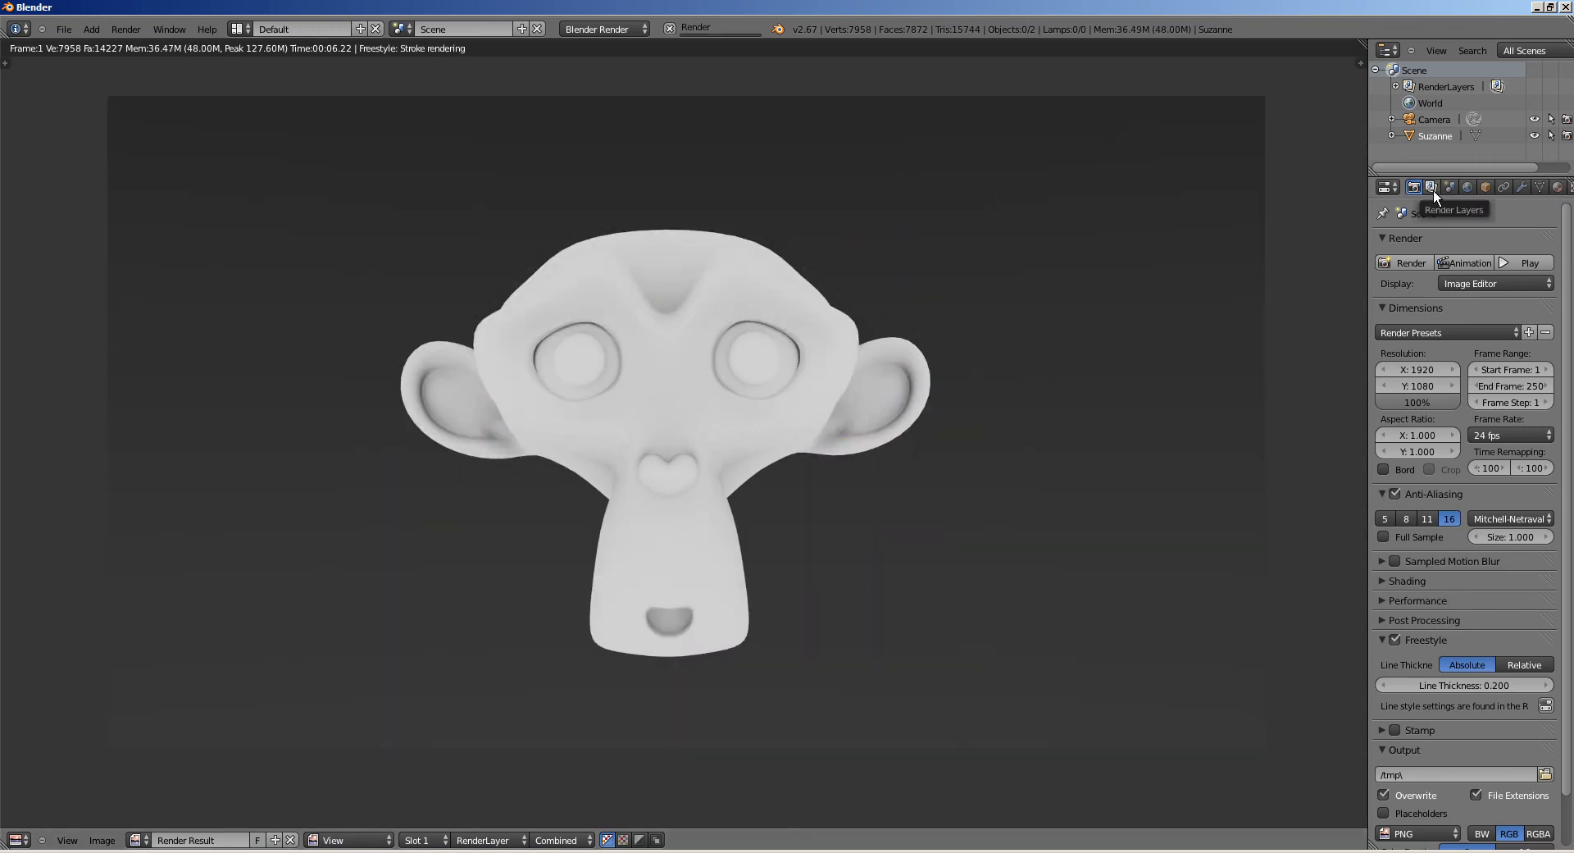
pyautogui.scroll(2, 608, 470)
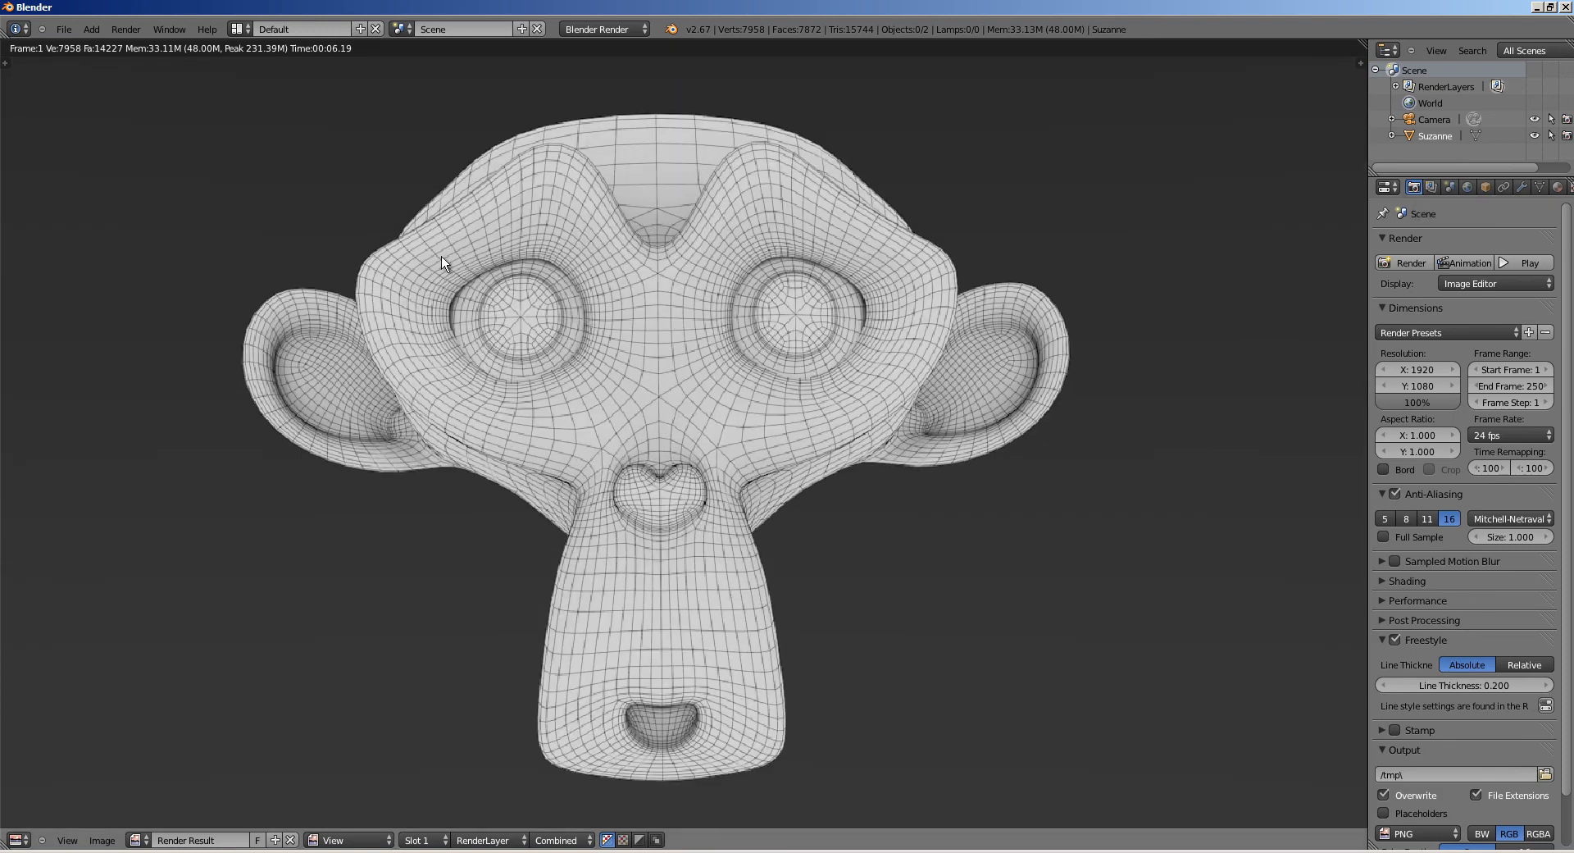
pyautogui.scroll(-1, 824, 418)
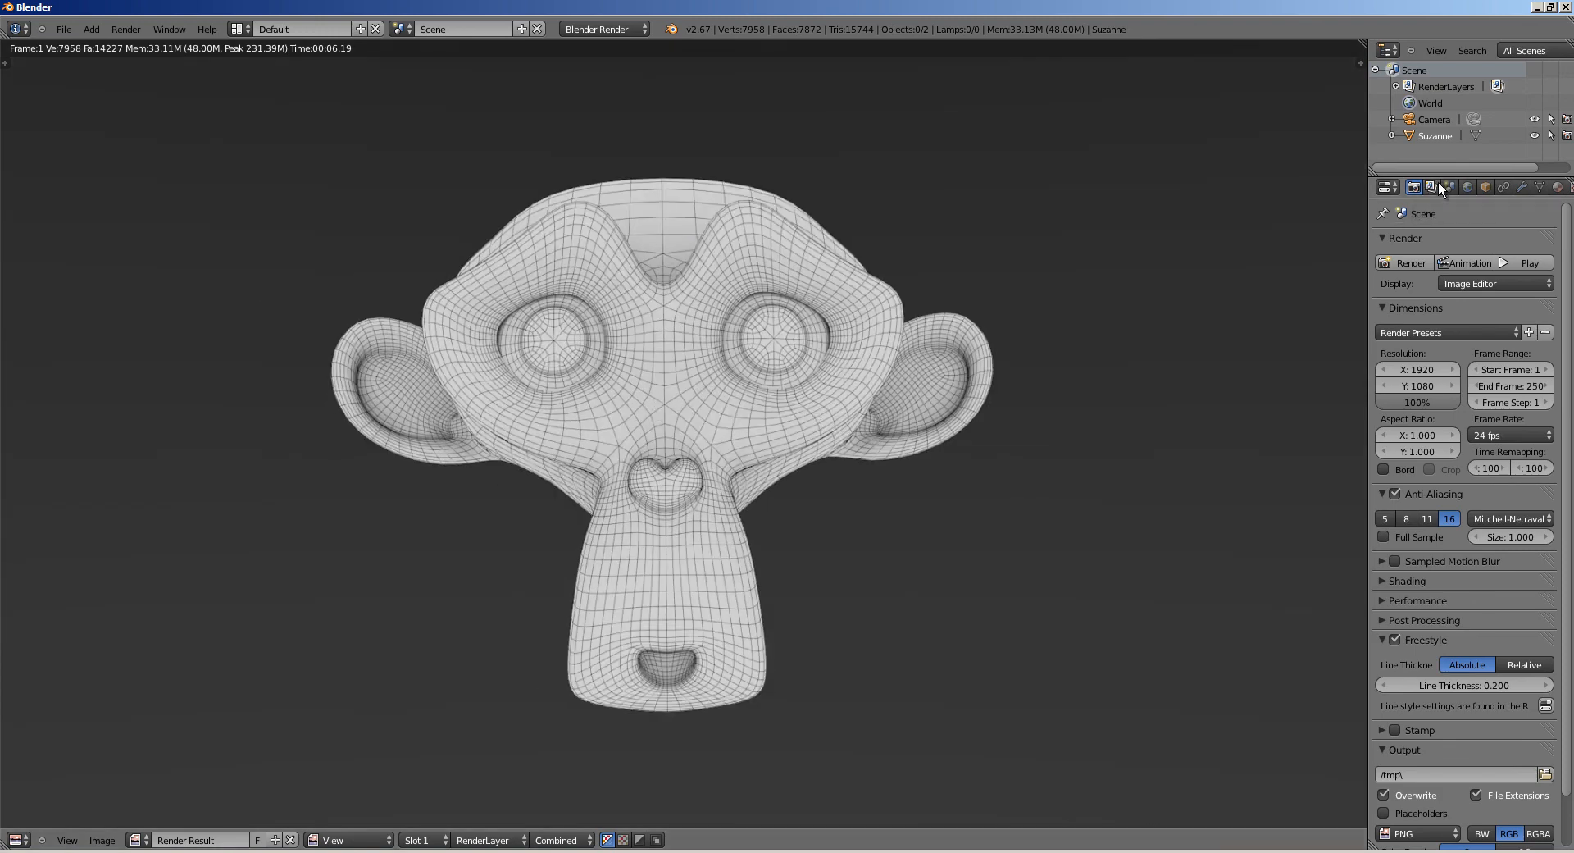
# Step: Show the render layer's Freestyle line set and line style settings and look over the rendered wireframe monkey head
pyautogui.click(1433, 638)
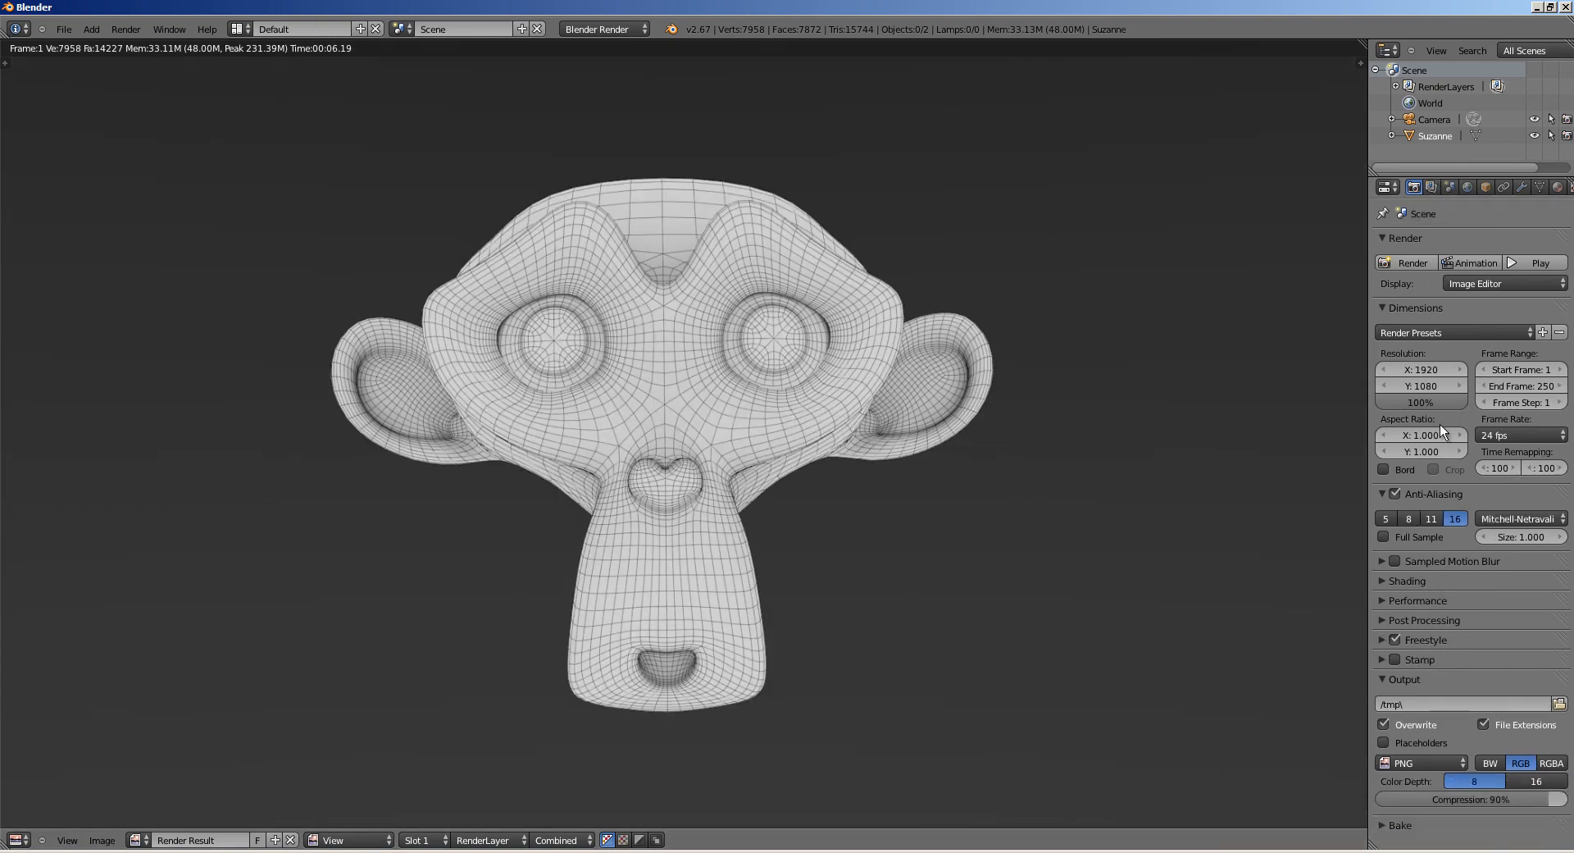
pyautogui.click(1432, 188)
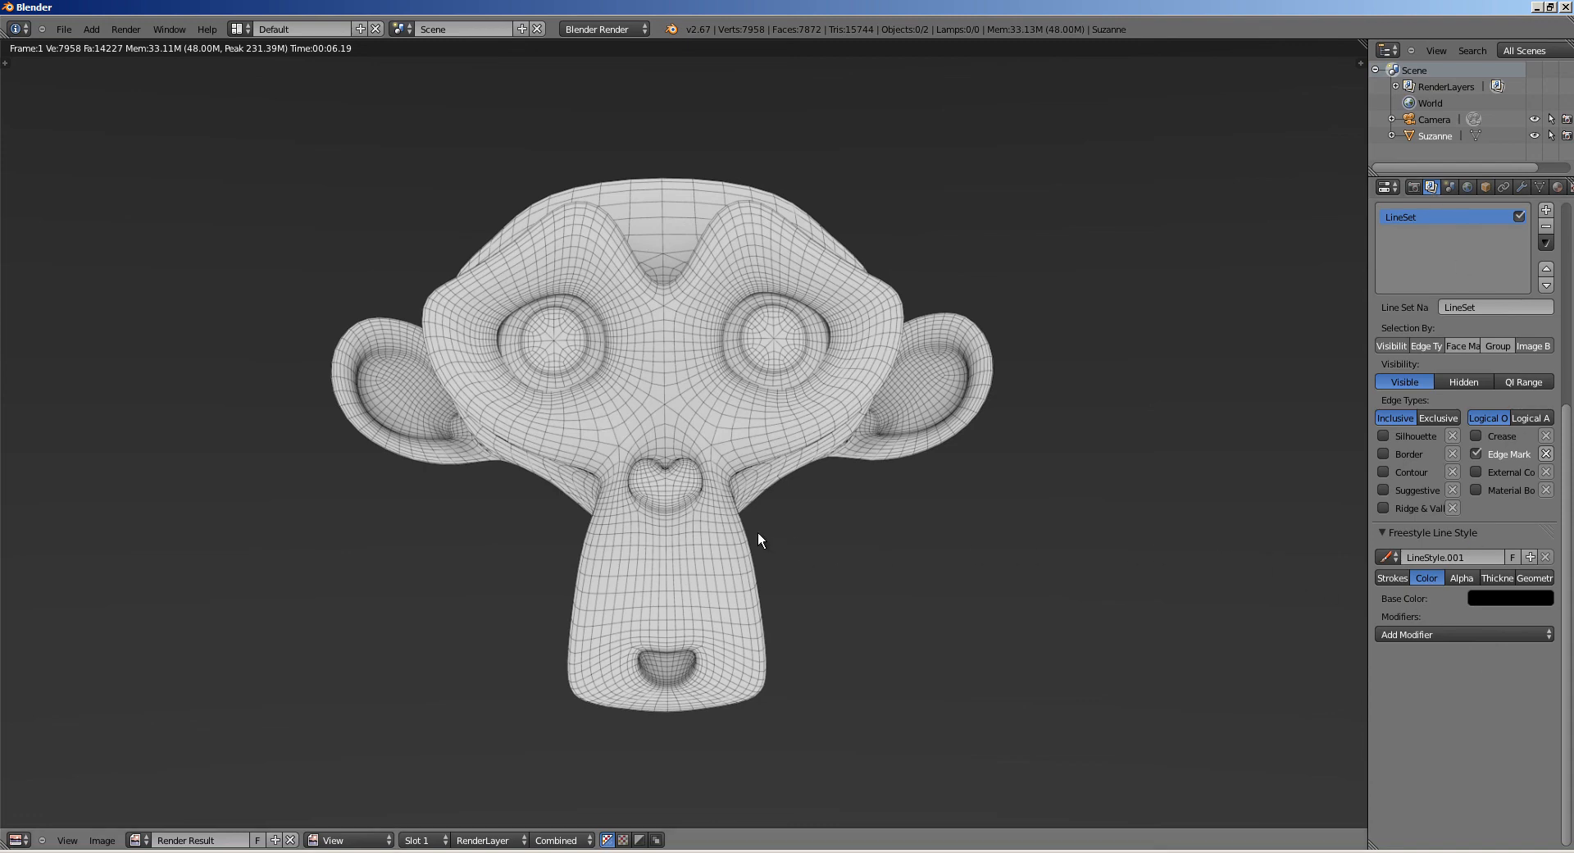
pyautogui.scroll(-1, 793, 487)
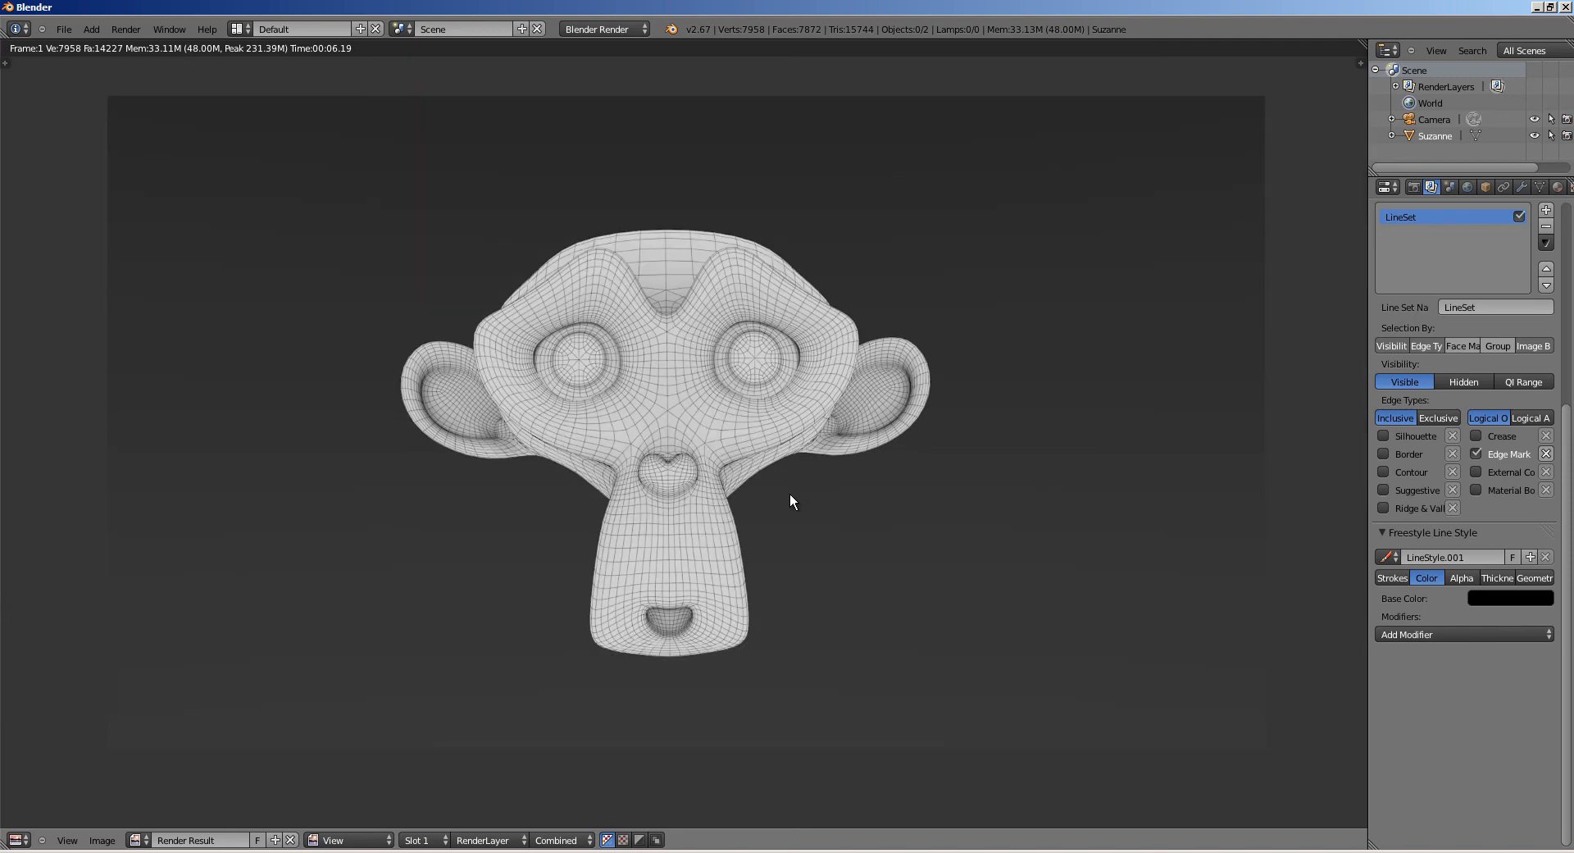
pyautogui.scroll(1, 576, 562)
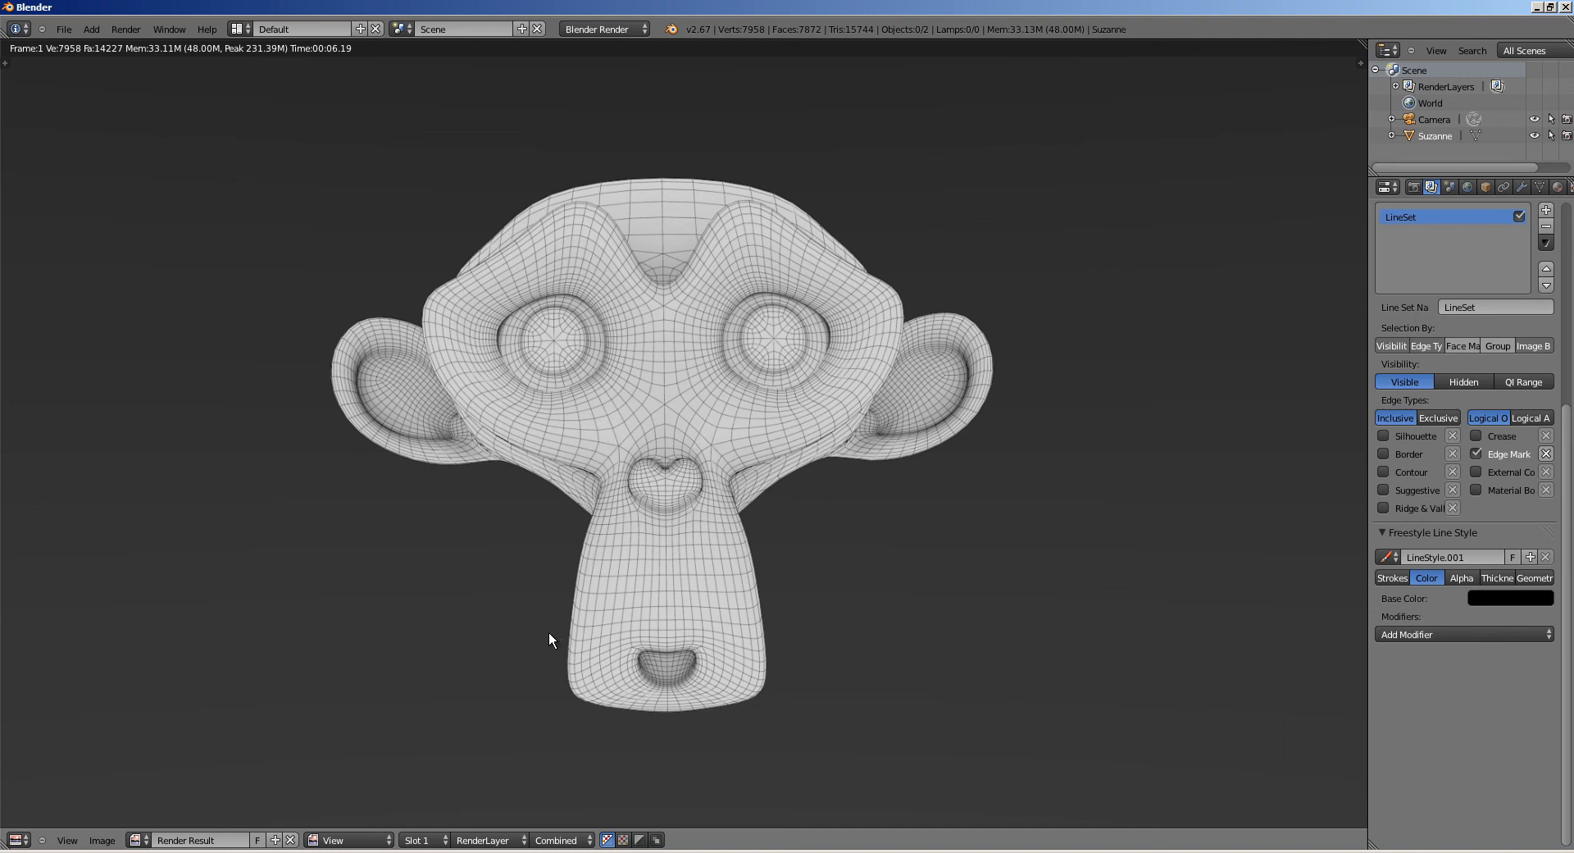
pyautogui.scroll(-1, 585, 652)
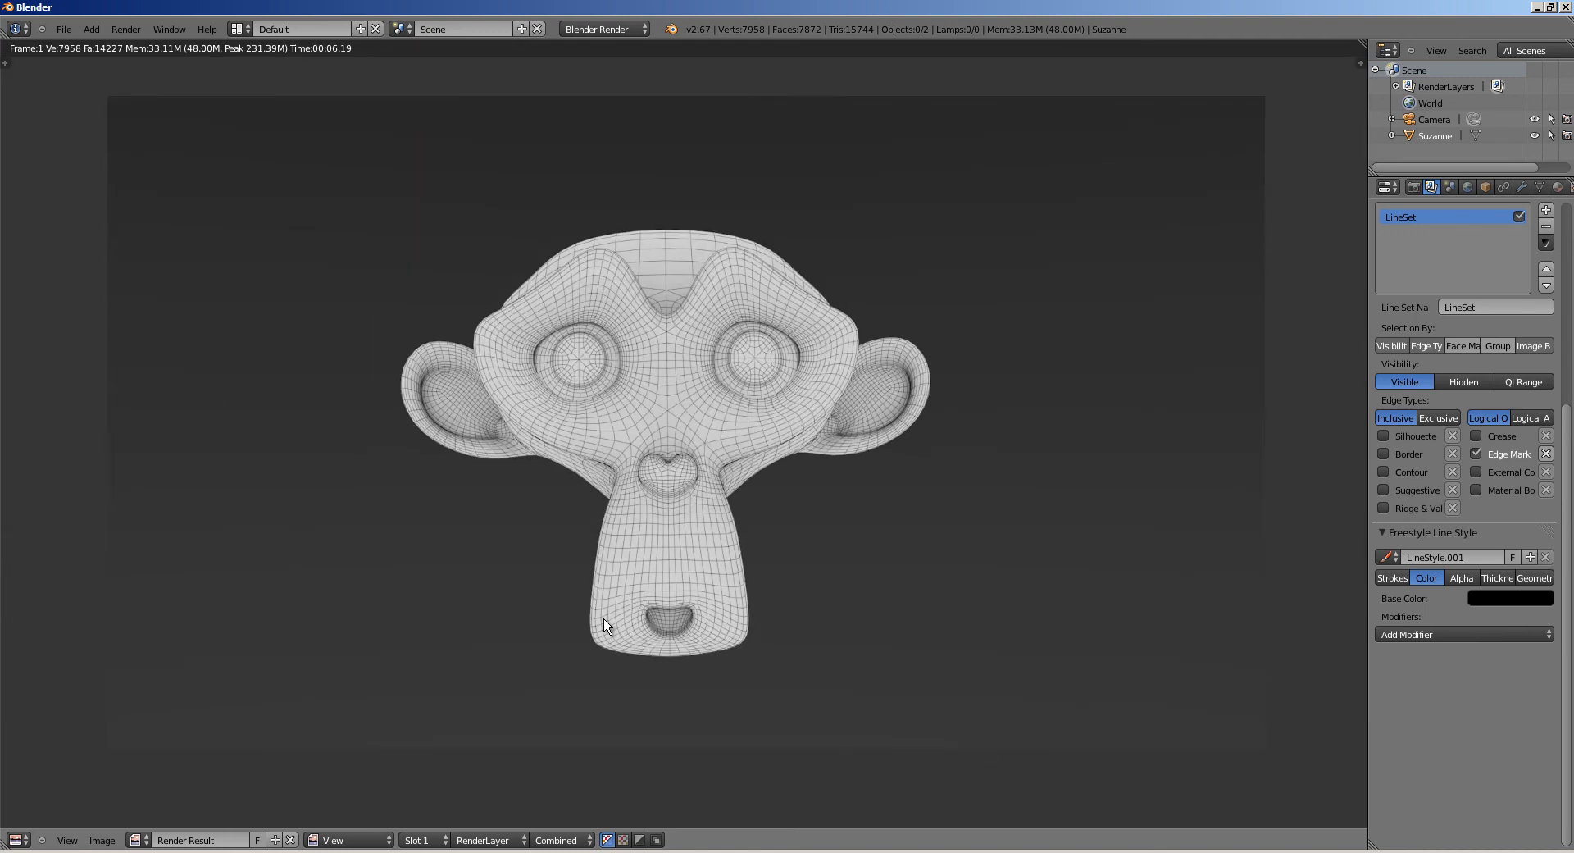